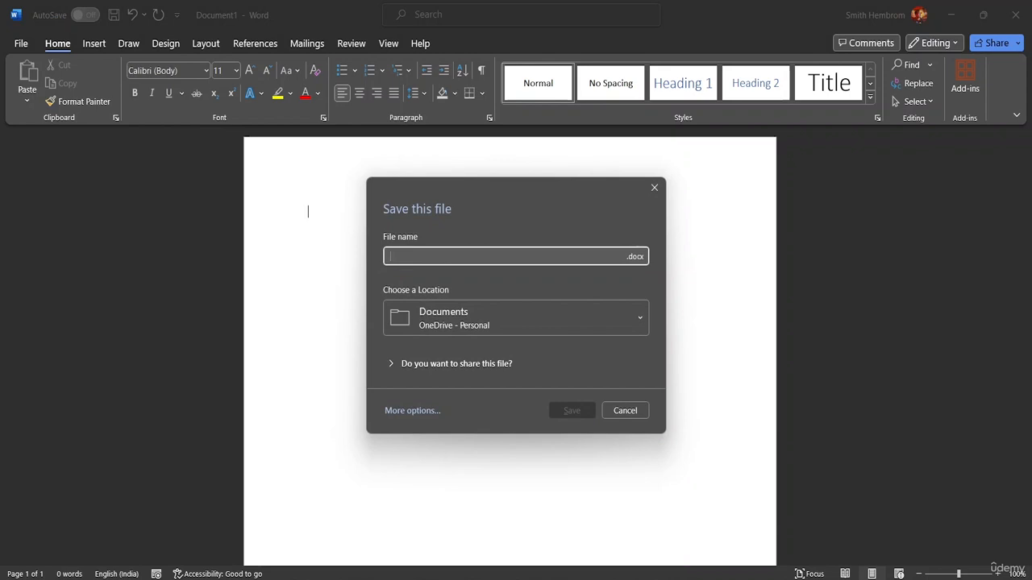
# Step: Save the blank document as a Word document named WordArt in the MS Word Advanced Resource File folder
pyautogui.write('Word')
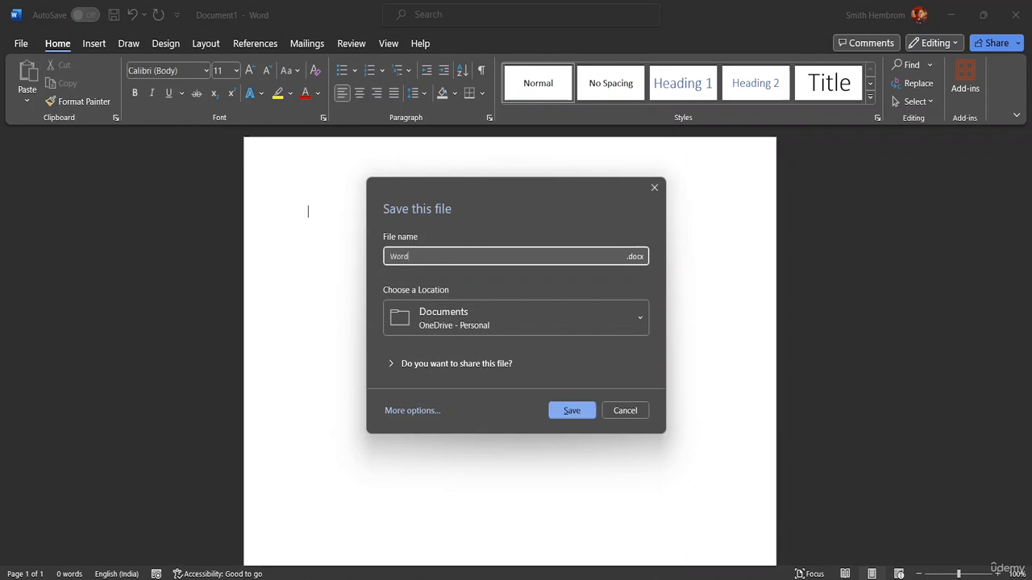
pyautogui.write(' Art')
pyautogui.click(520, 307)
pyautogui.scroll(-2, 504, 236)
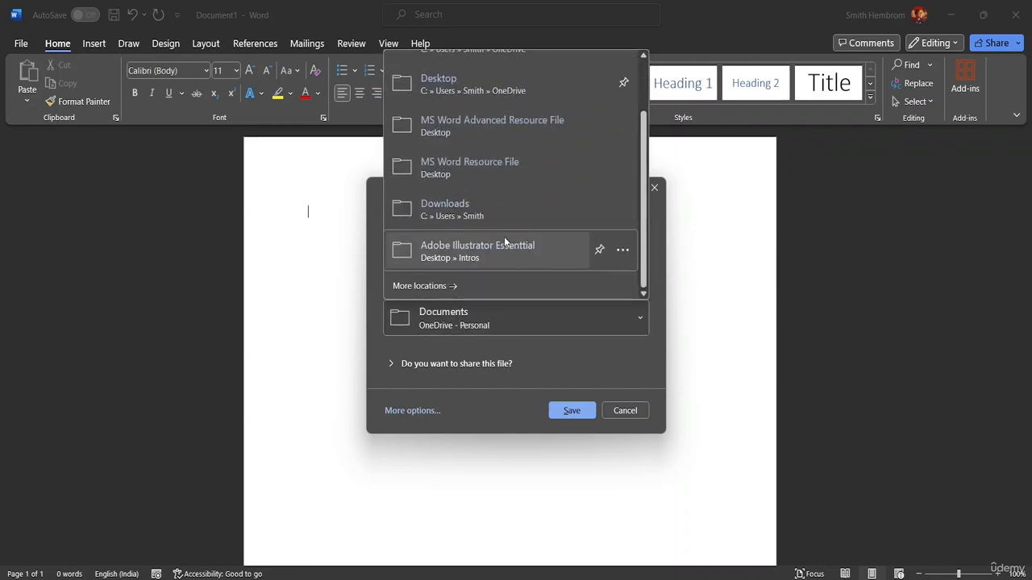
pyautogui.click(486, 275)
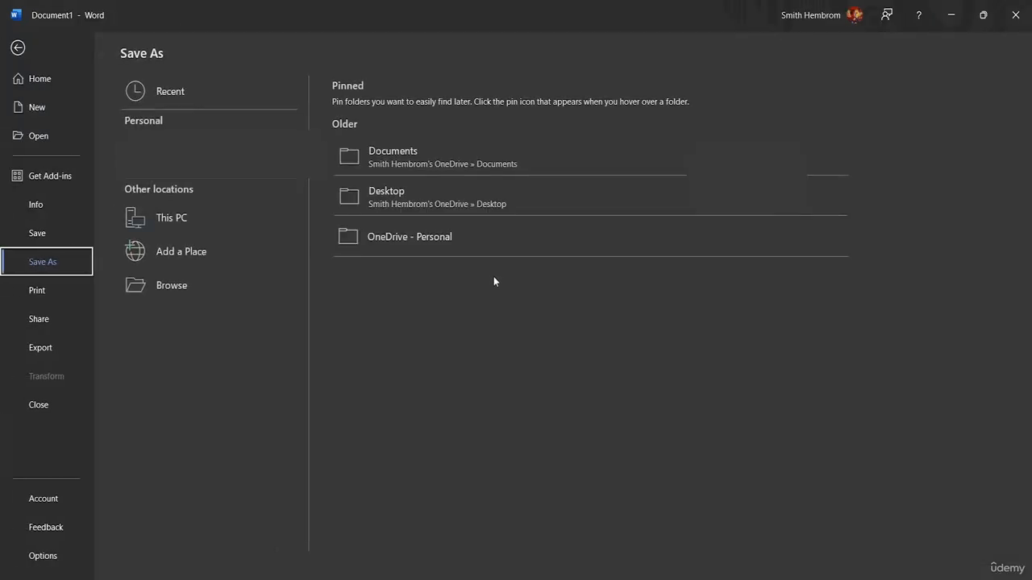
pyautogui.click(211, 275)
pyautogui.scroll(-5, 55, 159)
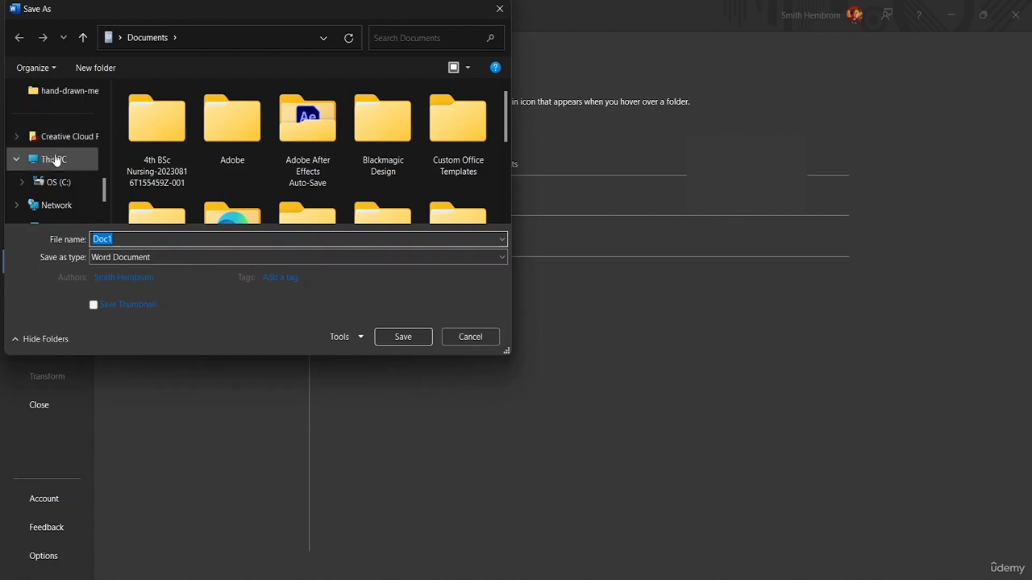
pyautogui.scroll(-2, 54, 159)
pyautogui.scroll(8, 56, 173)
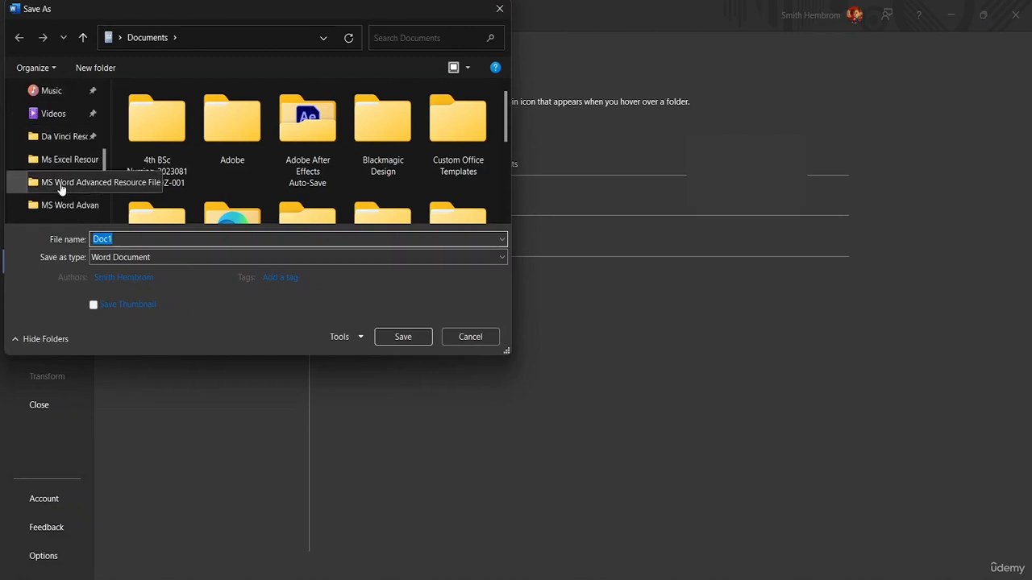
pyautogui.click(61, 184)
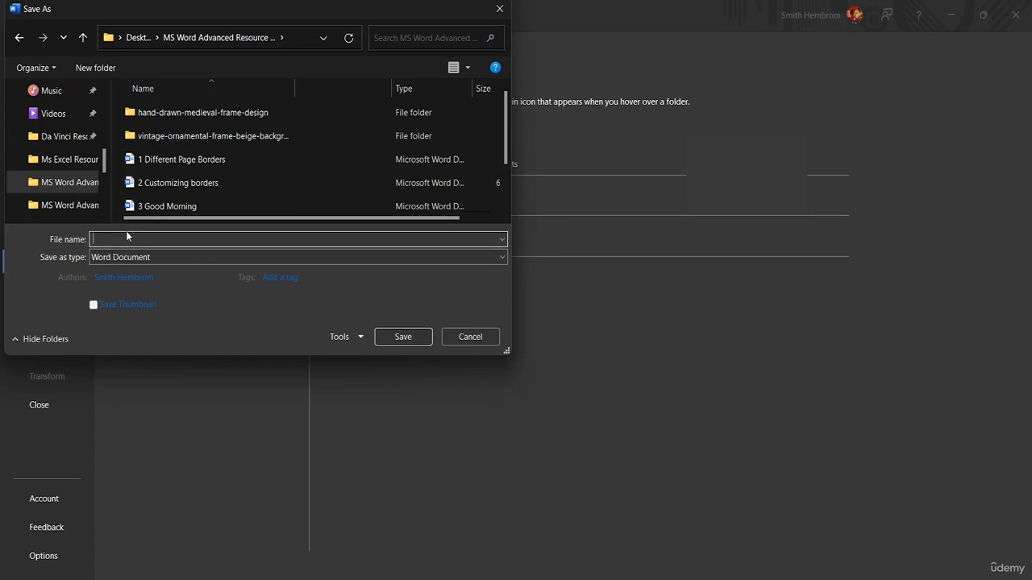
pyautogui.write('WordArt')
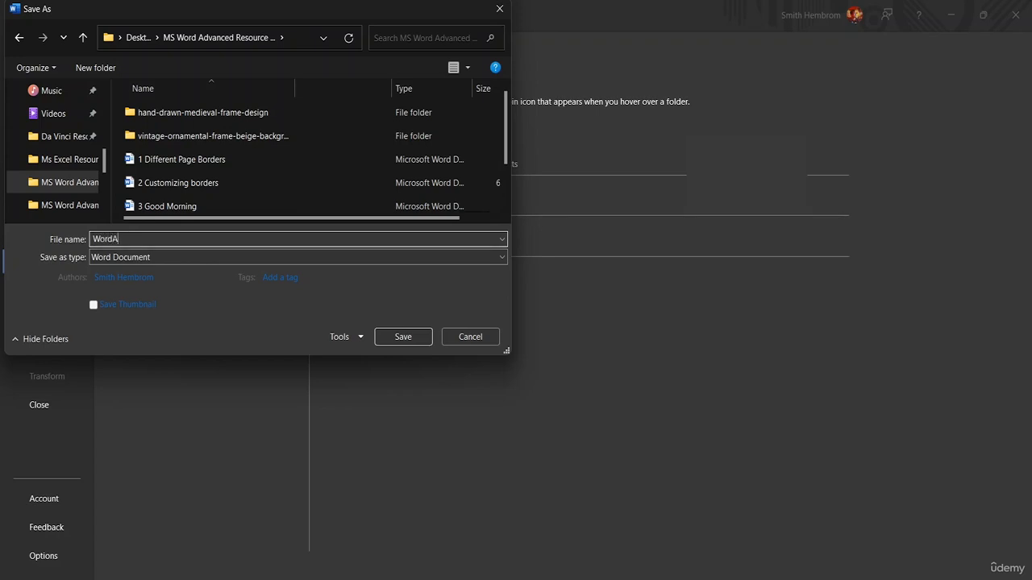
pyautogui.click(403, 336)
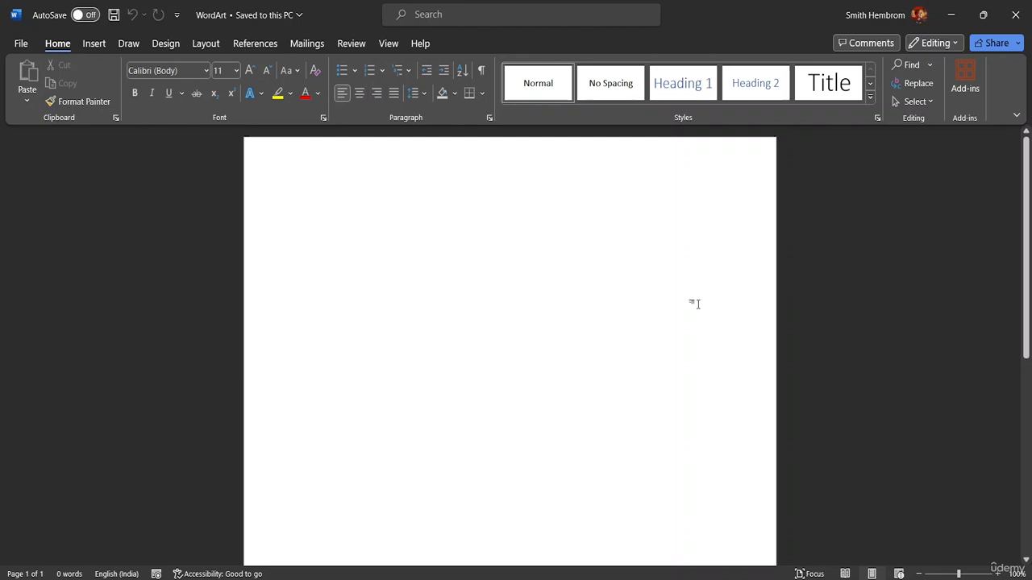
# Step: Enter the plain text "MS Word Class" on the first line of the page
pyautogui.write('Ms')
pyautogui.press('BackSpace')
pyautogui.write('s')
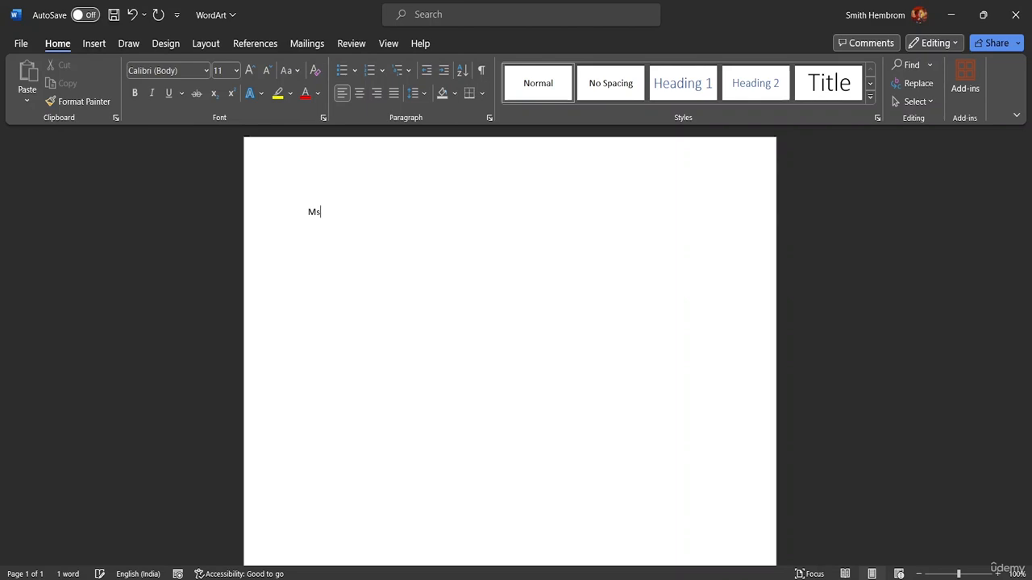
pyautogui.press('BackSpace')
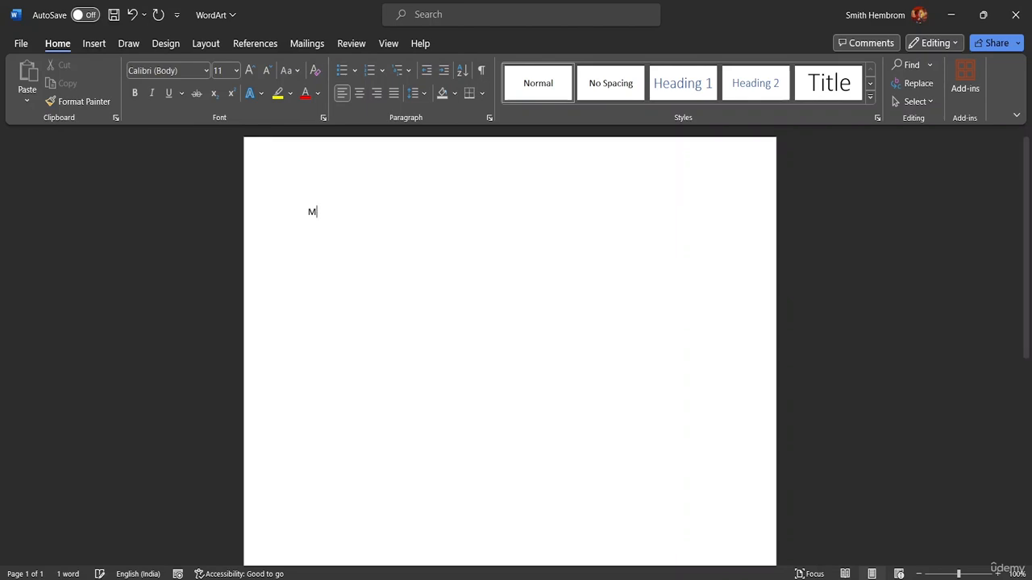
pyautogui.write('s n')
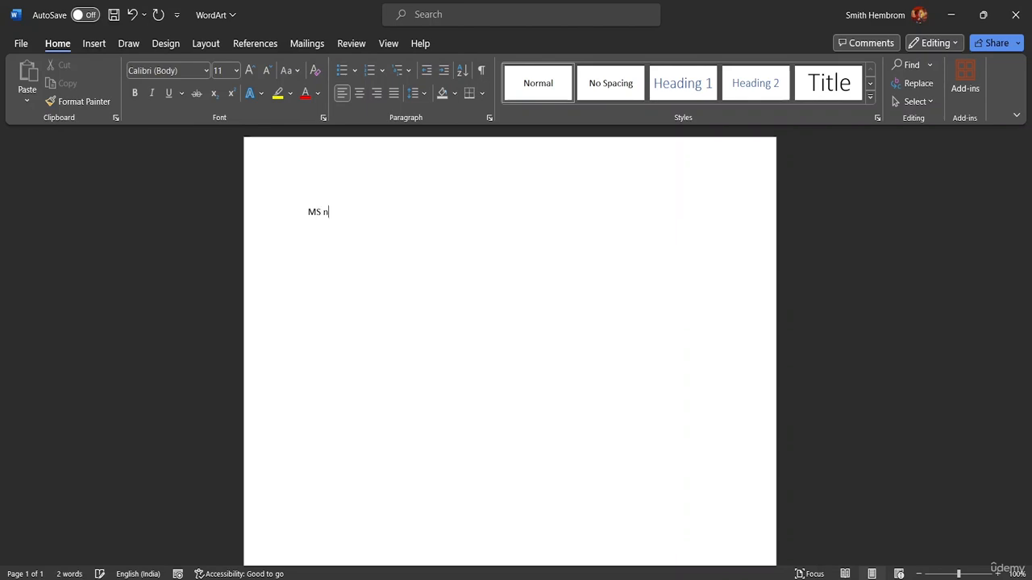
pyautogui.press('BackSpace')
pyautogui.write('Word Class')
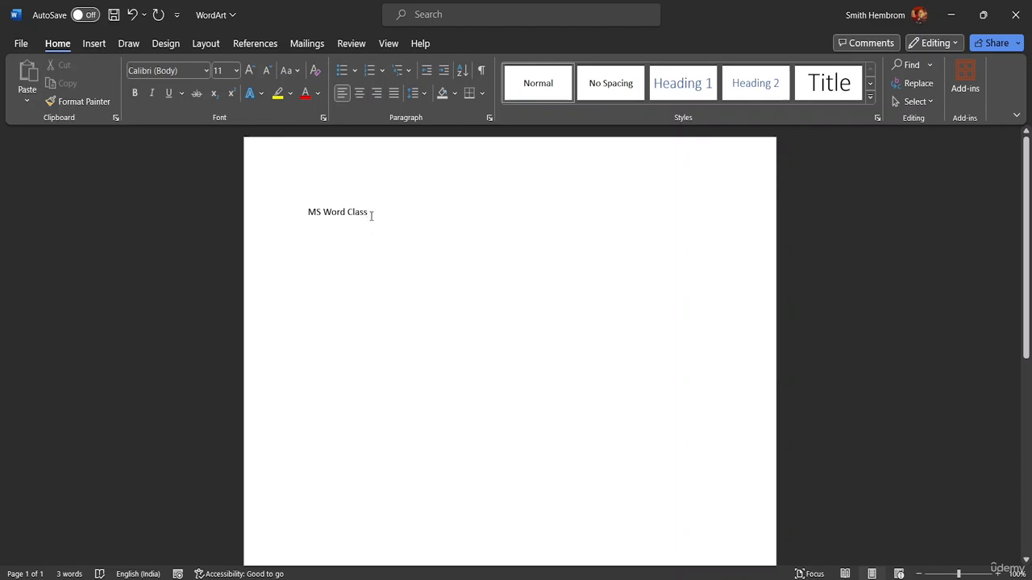
# Step: Insert a WordArt object in the blue gradient style with a reflection
pyautogui.click(94, 42)
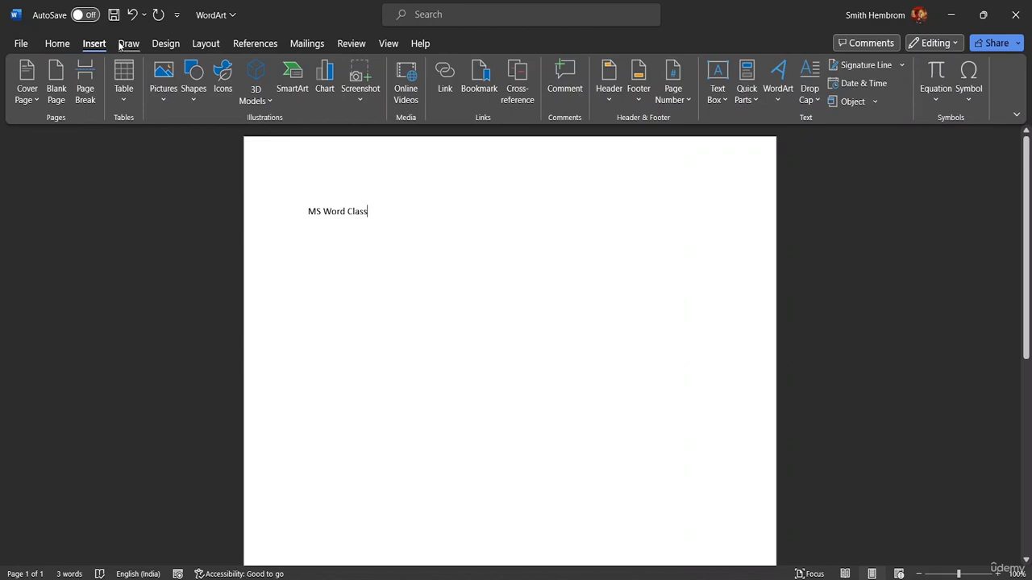
pyautogui.click(779, 103)
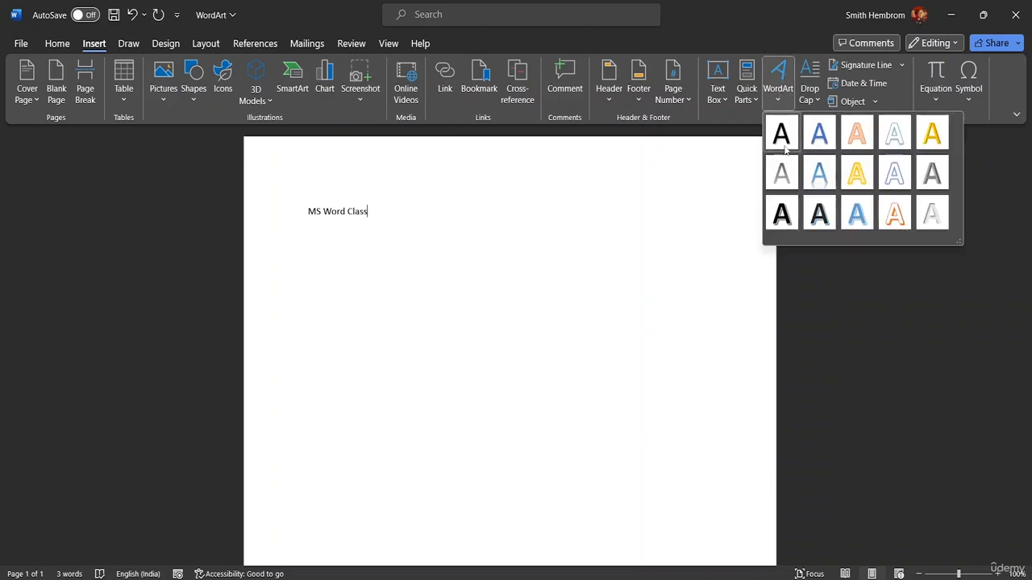
pyautogui.click(820, 178)
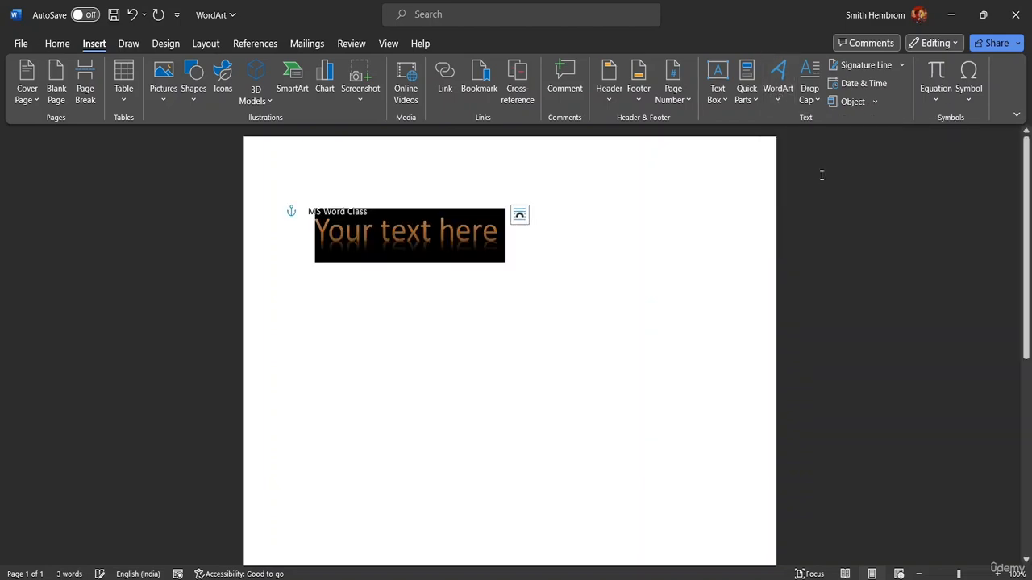
# Step: Move the WordArt box along the line until it sits clear of the plain text "MS Word Class"
pyautogui.moveTo(408, 232); pyautogui.dragTo(499, 234)
pyautogui.click(410, 212)
pyautogui.click(400, 205)
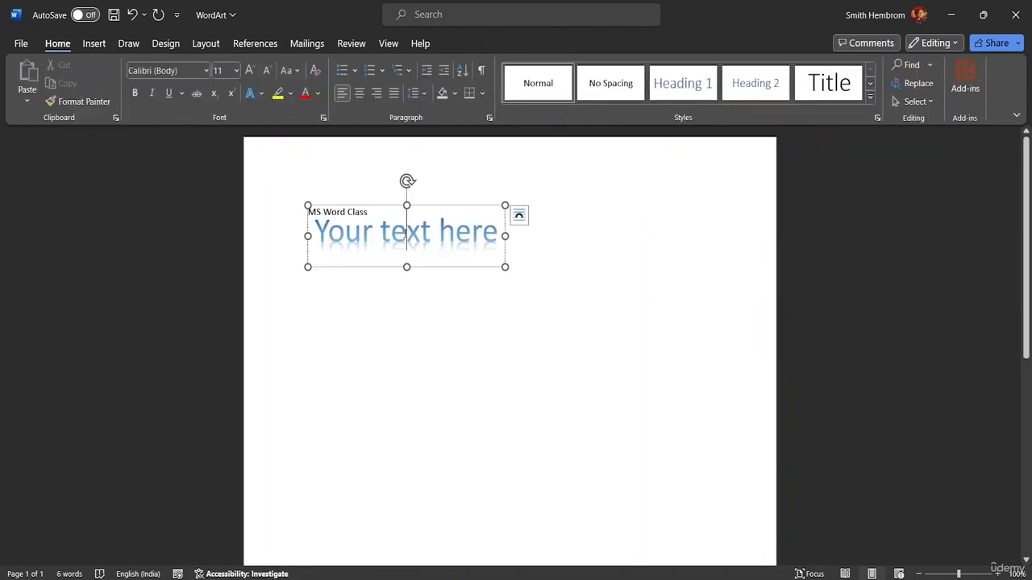
pyautogui.moveTo(400, 204); pyautogui.dragTo(479, 204)
# Step: Delete the plain text "MS Word Class" beside the WordArt
pyautogui.click(408, 212)
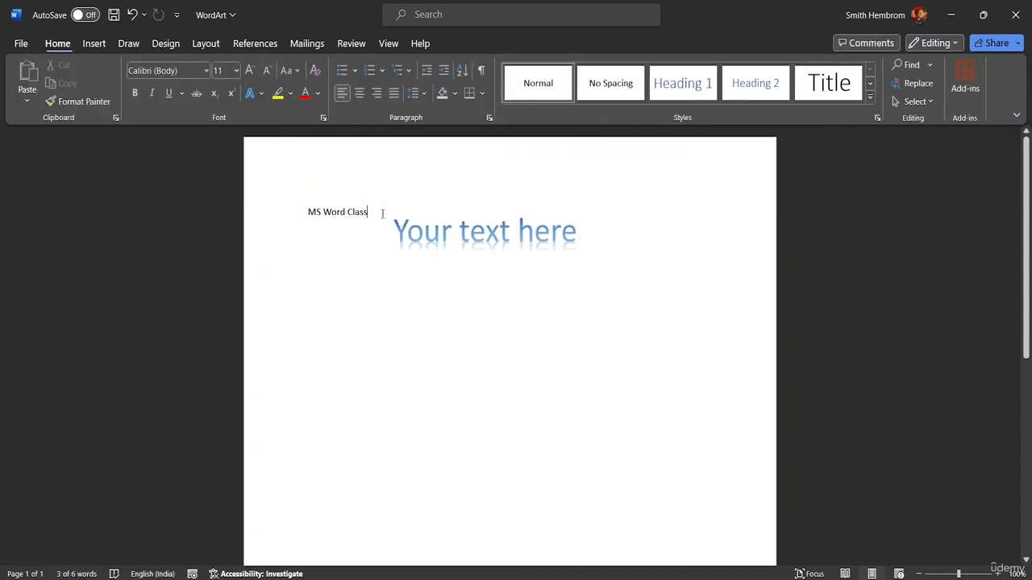
pyautogui.press('BackSpace')
pyautogui.press('BackSpace')
pyautogui.press('BackSpace')
pyautogui.press('BackSpace')
pyautogui.press('BackSpace')
pyautogui.press('BackSpace')
pyautogui.press('BackSpace')
pyautogui.press('BackSpace')
pyautogui.press('BackSpace')
pyautogui.press('BackSpace')
pyautogui.press('BackSpace')
pyautogui.press('BackSpace')
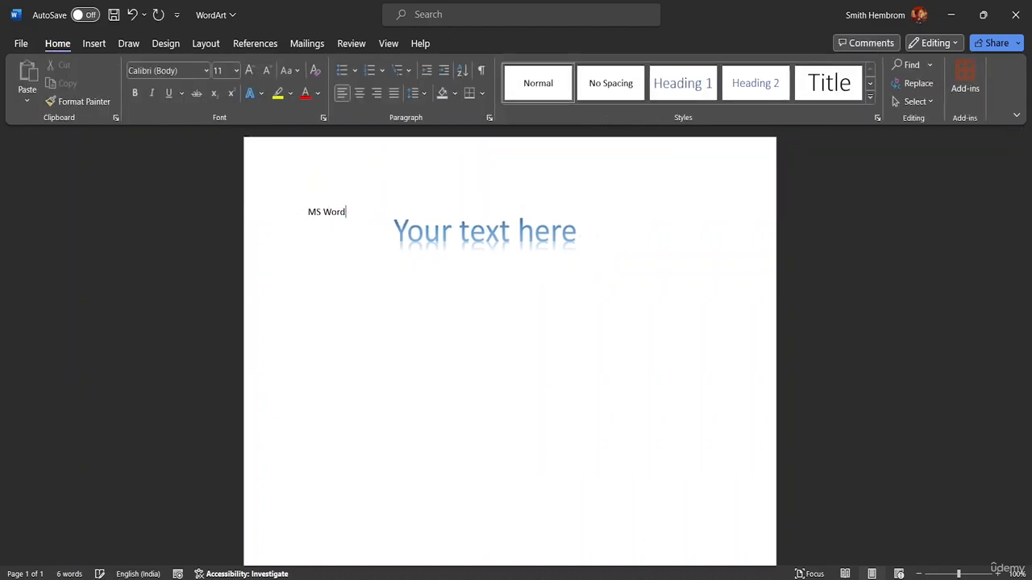
pyautogui.click(579, 233)
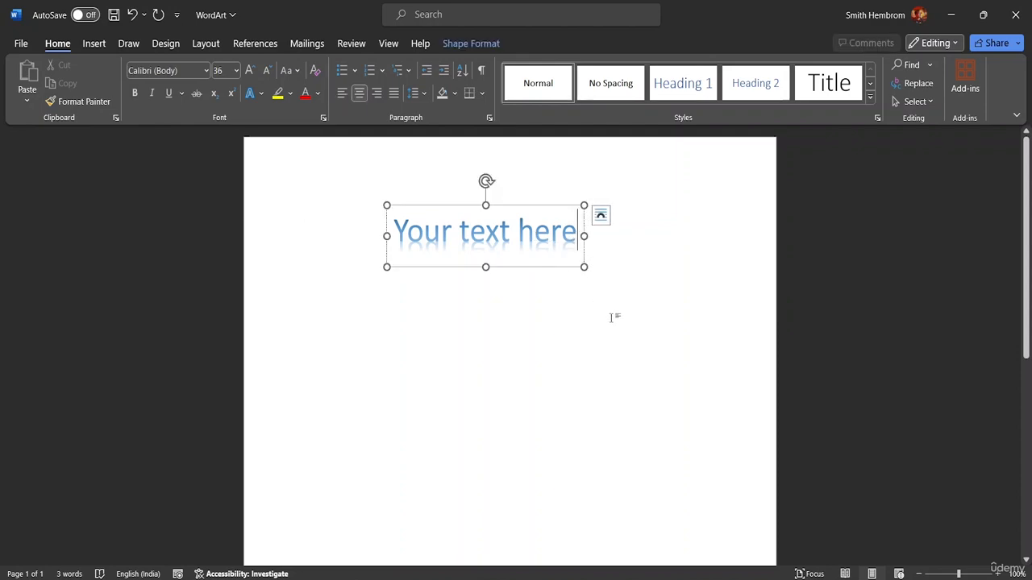
pyautogui.click(94, 44)
pyautogui.click(778, 87)
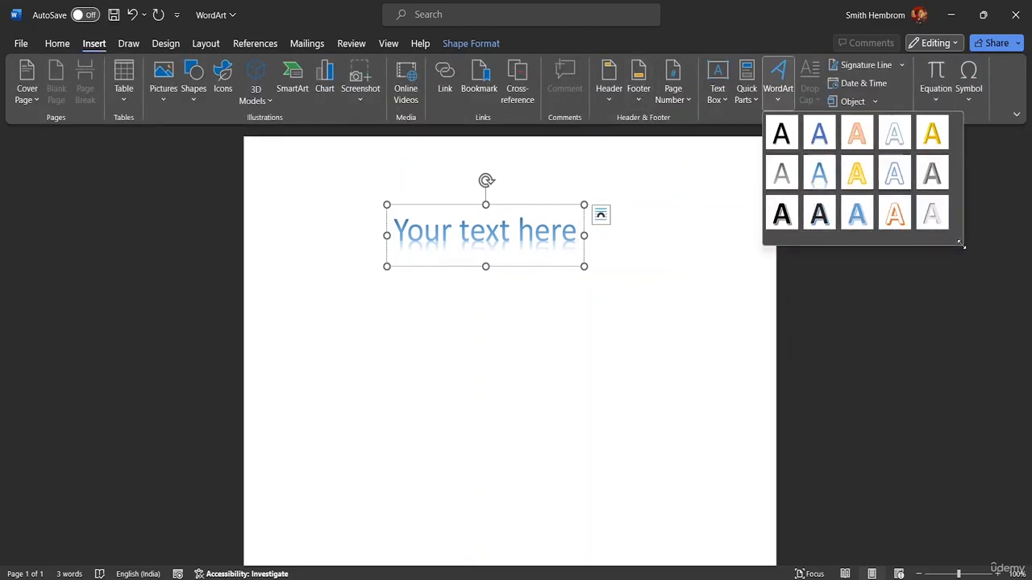
# Step: Replace the WordArt's placeholder text with "MS WORD TUTORIAL"
pyautogui.click(574, 230)
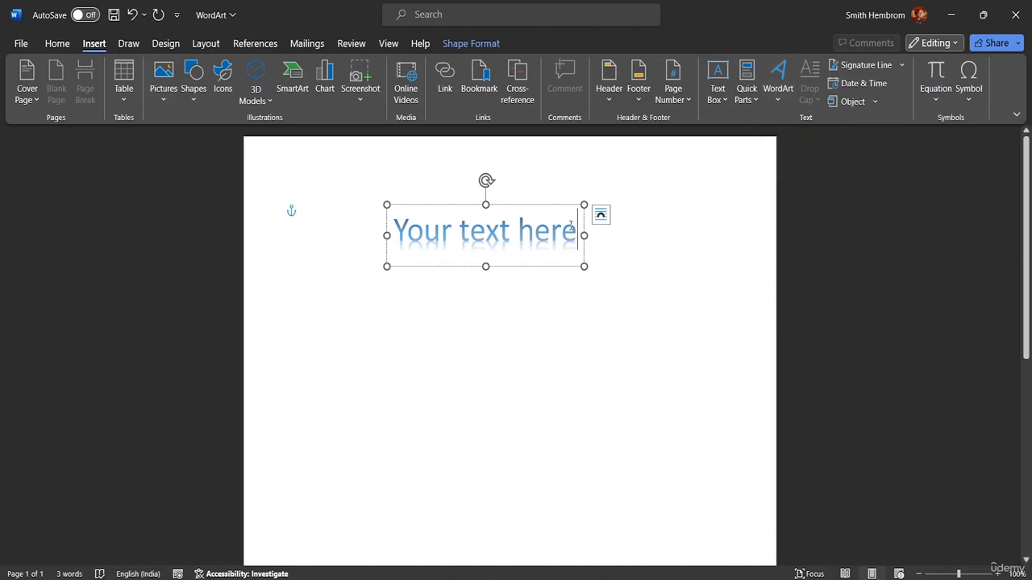
pyautogui.press('BackSpace')
pyautogui.press('BackSpace')
pyautogui.press('BackSpace')
pyautogui.press('BackSpace')
pyautogui.press('BackSpace')
pyautogui.press('BackSpace')
pyautogui.press('BackSpace')
pyautogui.press('BackSpace')
pyautogui.press('BackSpace')
pyautogui.press('BackSpace')
pyautogui.press('BackSpace')
pyautogui.press('BackSpace')
pyautogui.press('BackSpace')
pyautogui.press('BackSpace')
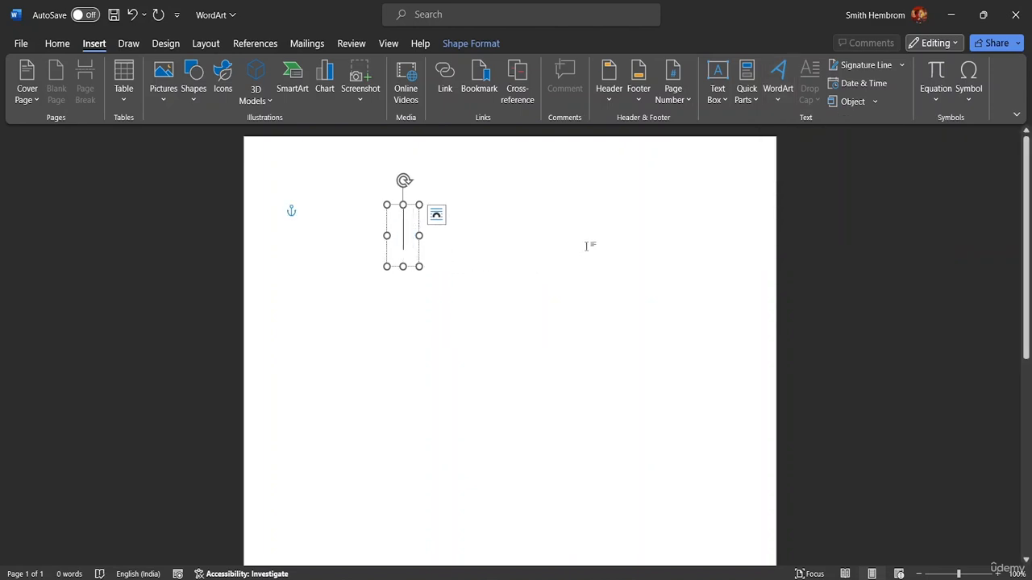
pyautogui.write('MS WORD')
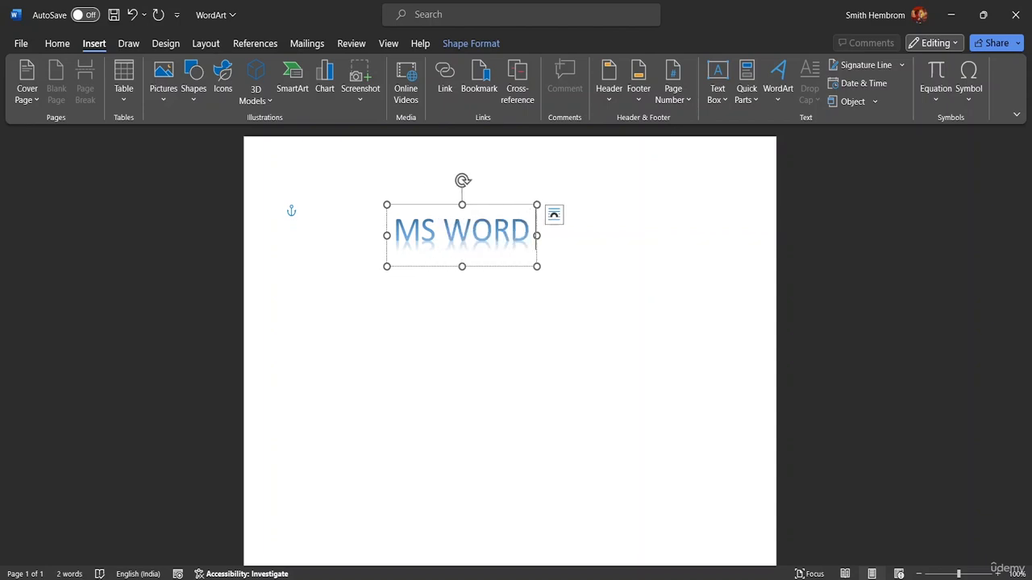
pyautogui.write(' TURO')
pyautogui.press('BackSpace')
pyautogui.press('BackSpace')
pyautogui.write('T')
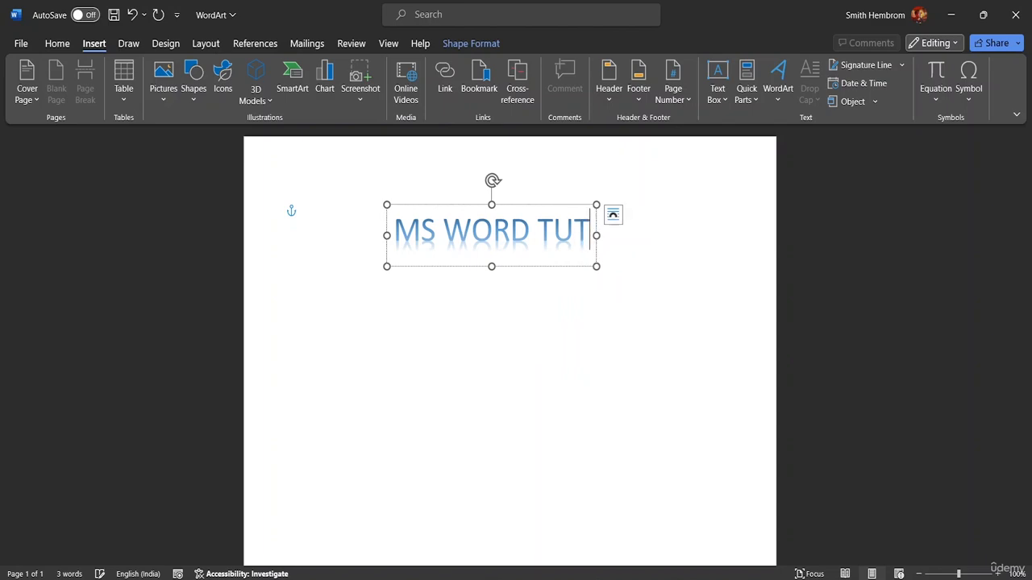
pyautogui.write('ORIAL')
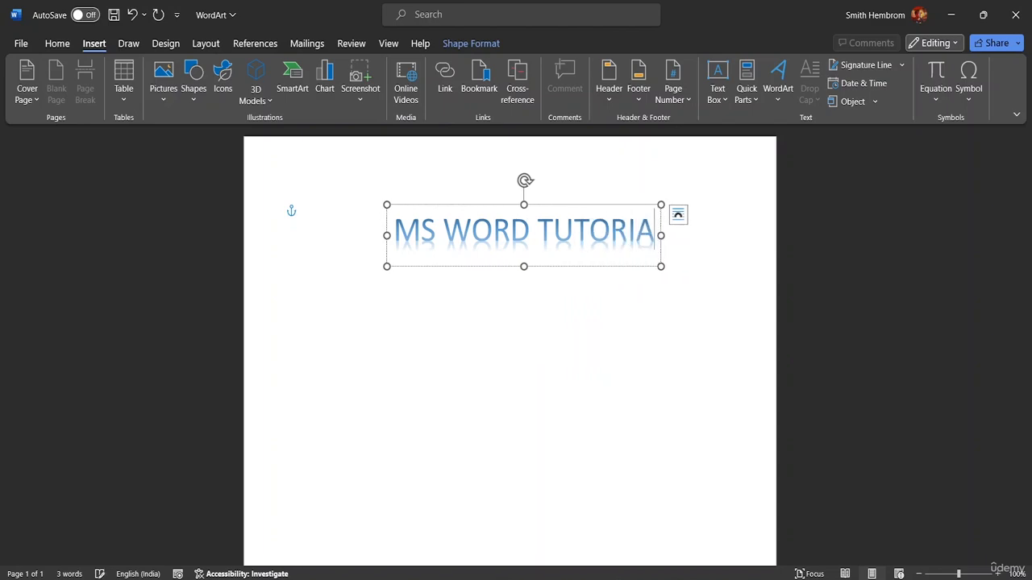
# Step: Try to set the font size of the WordArt text to 24
pyautogui.click(57, 44)
pyautogui.click(235, 70)
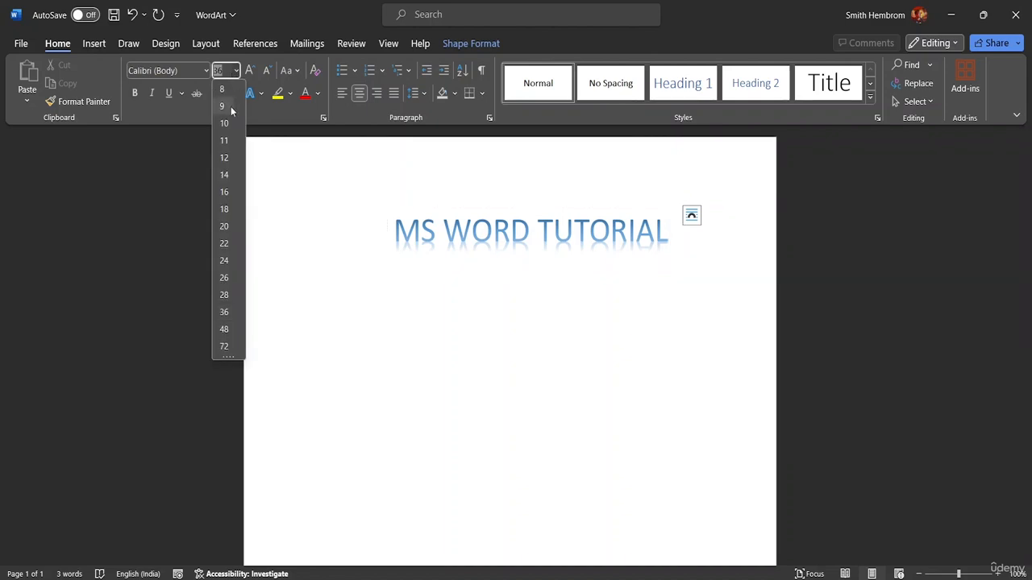
pyautogui.click(224, 262)
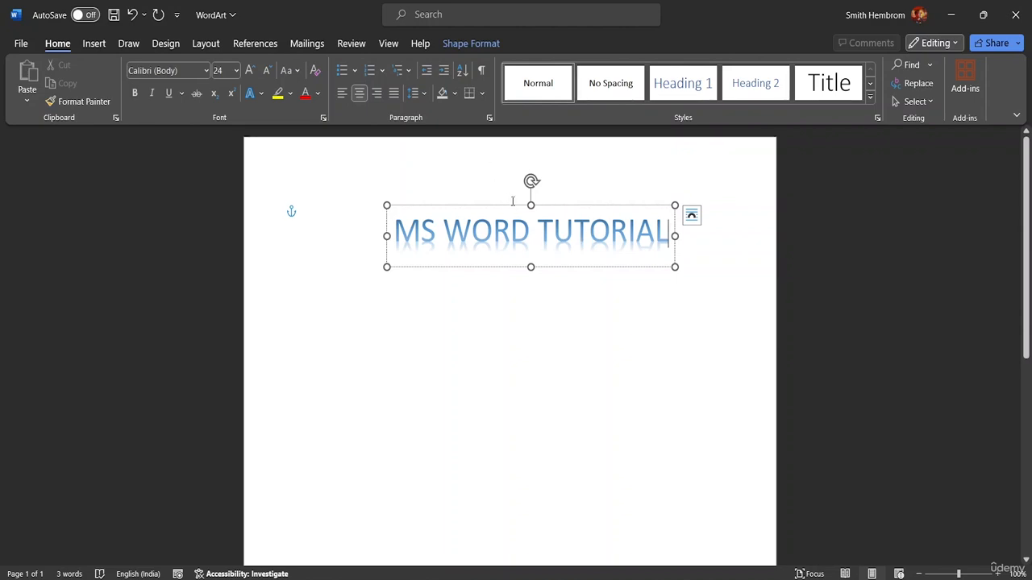
# Step: Shift the WordArt box to the middle of the page width and enlarge it to about 11.94 cm by 2.41 cm
pyautogui.moveTo(514, 205); pyautogui.dragTo(492, 200)
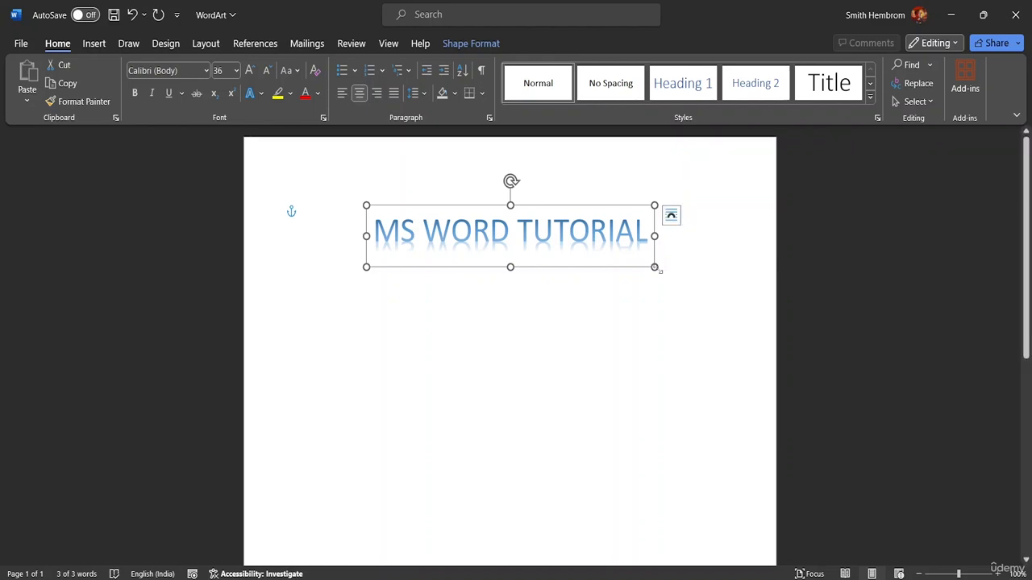
pyautogui.moveTo(653, 267)
pyautogui.mouseDown()
pyautogui.moveTo(714, 295)
pyautogui.moveTo(643, 279)
pyautogui.moveTo(634, 256)
pyautogui.moveTo(671, 271)
pyautogui.mouseUp()
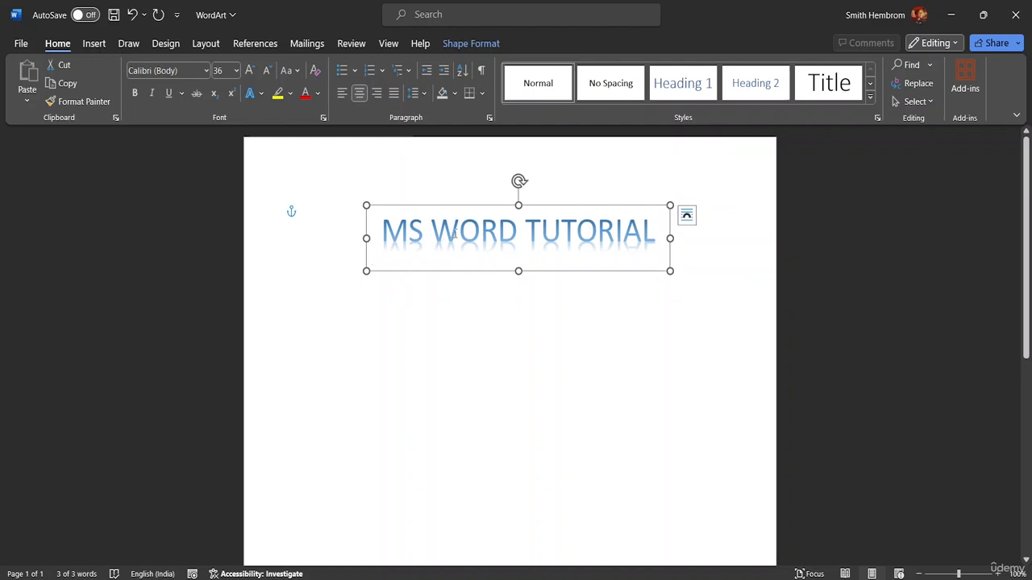
pyautogui.click(665, 235)
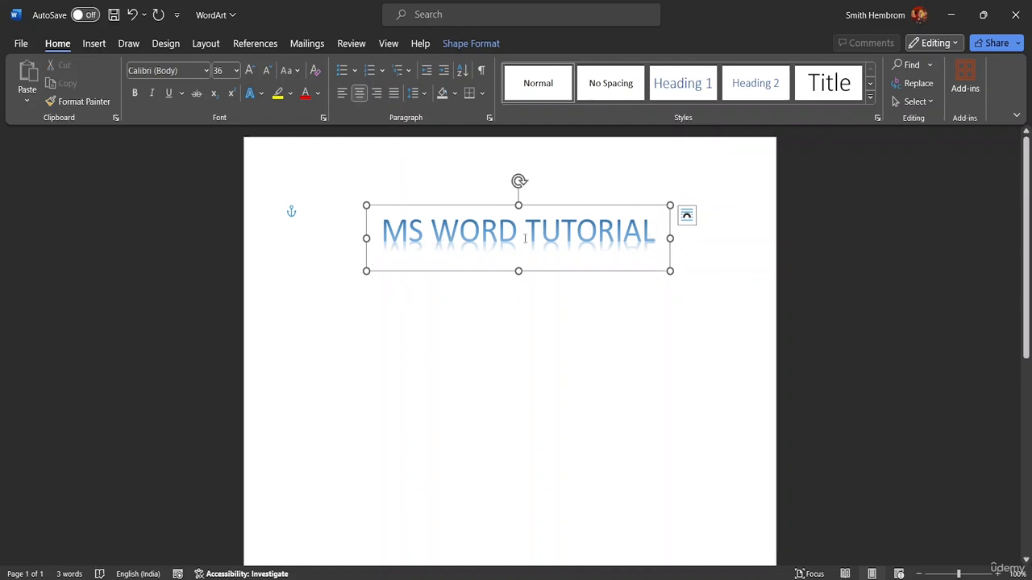
# Step: Apply the white theme shape style with an orange outline to the WordArt box and reduce its height to about 2.14 cm
pyautogui.click(467, 47)
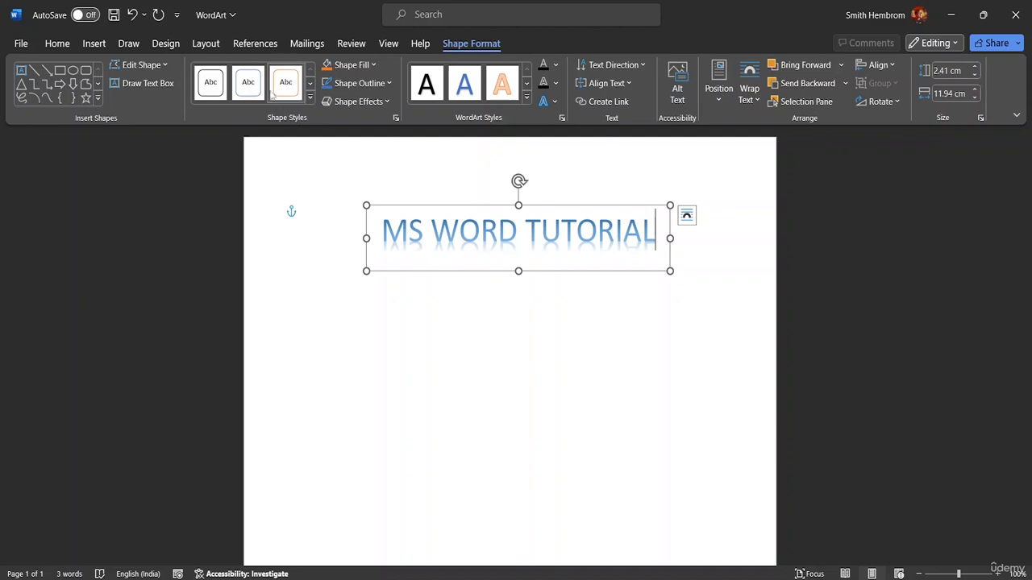
pyautogui.click(312, 97)
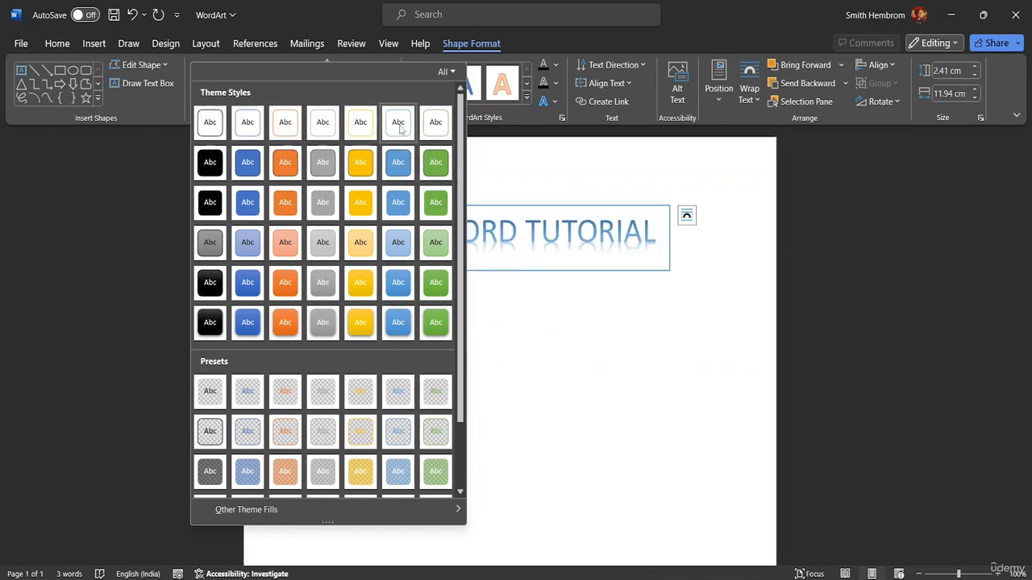
pyautogui.click(289, 125)
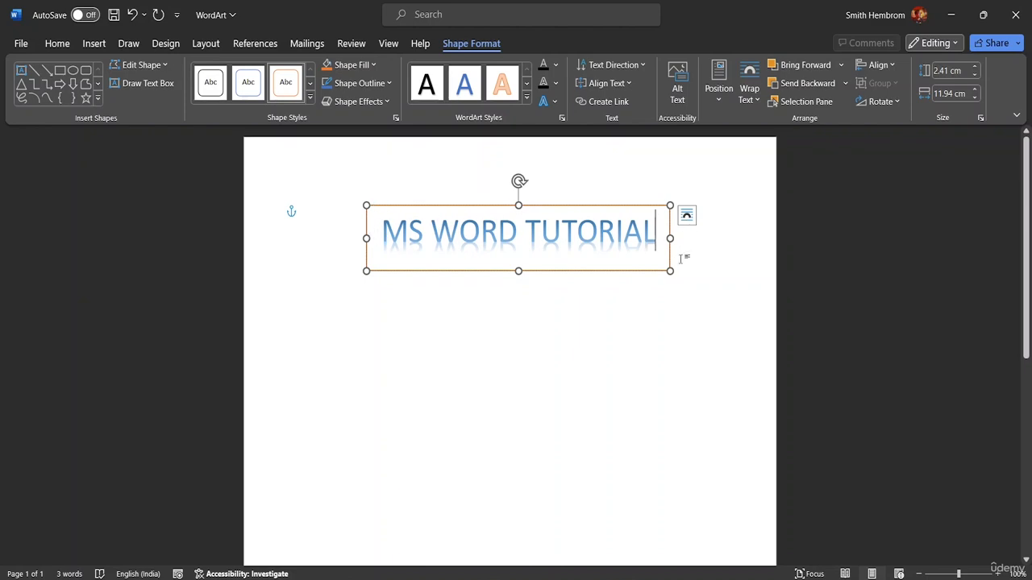
pyautogui.moveTo(521, 262); pyautogui.dragTo(518, 264)
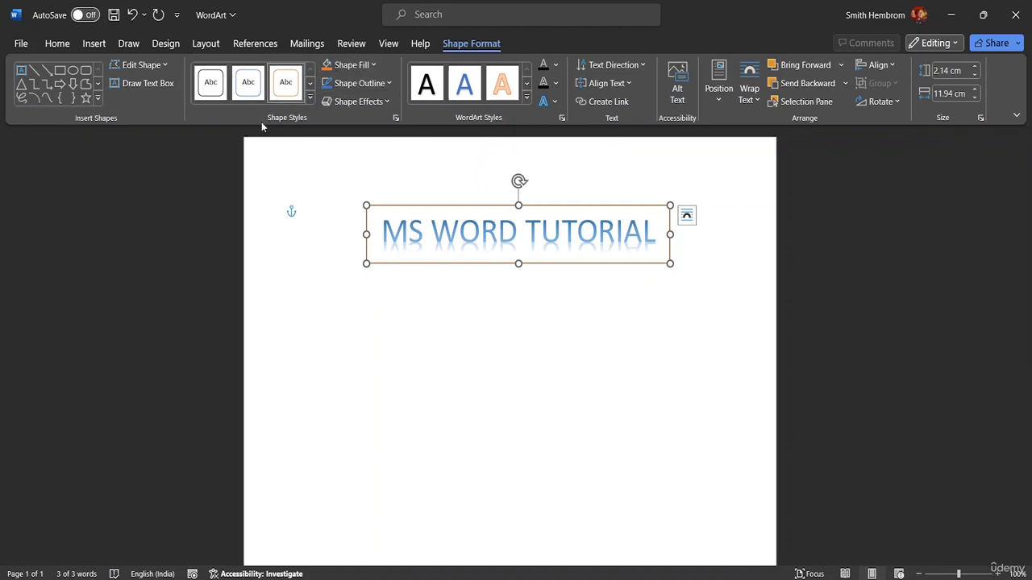
# Step: Remove the orange outline from the WordArt box, and give the box an outline with a weight of 4½ pt
pyautogui.click(390, 84)
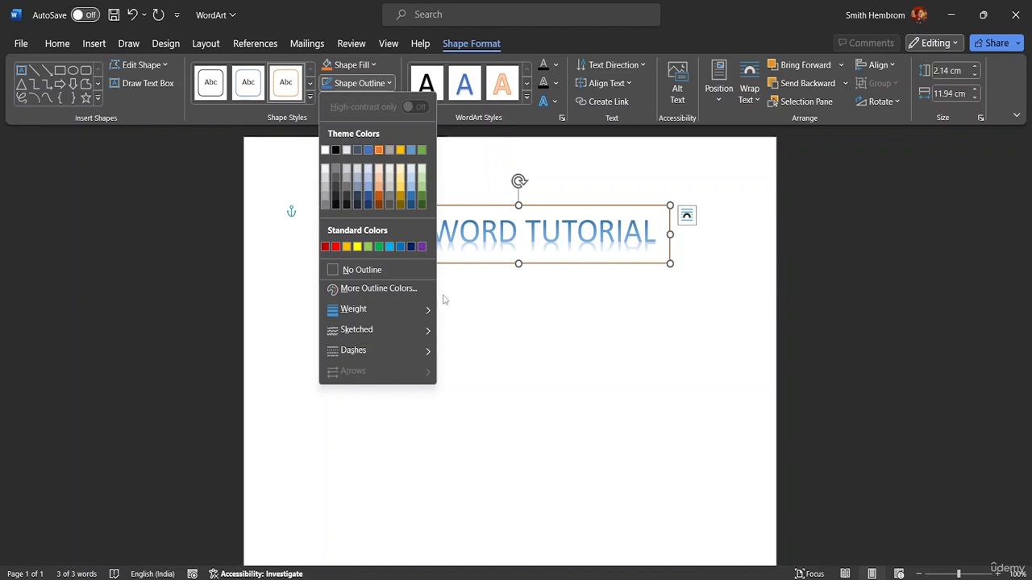
pyautogui.moveTo(419, 313)
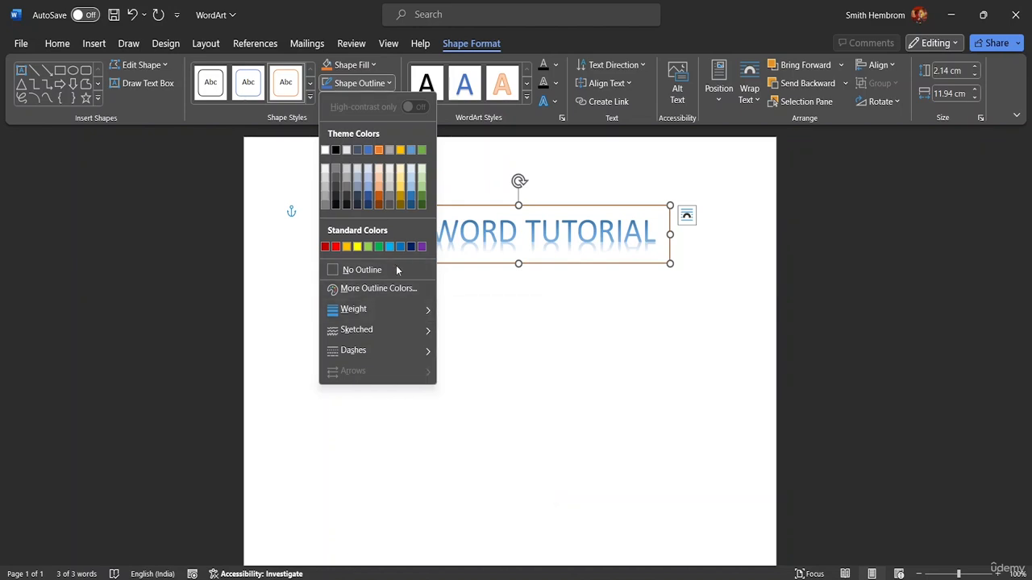
pyautogui.click(395, 269)
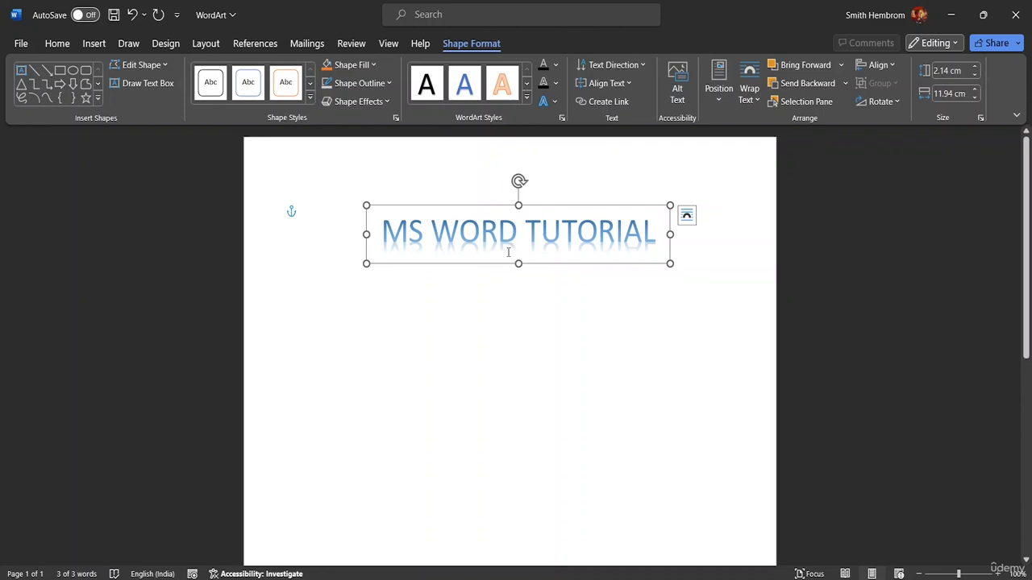
pyautogui.click(389, 83)
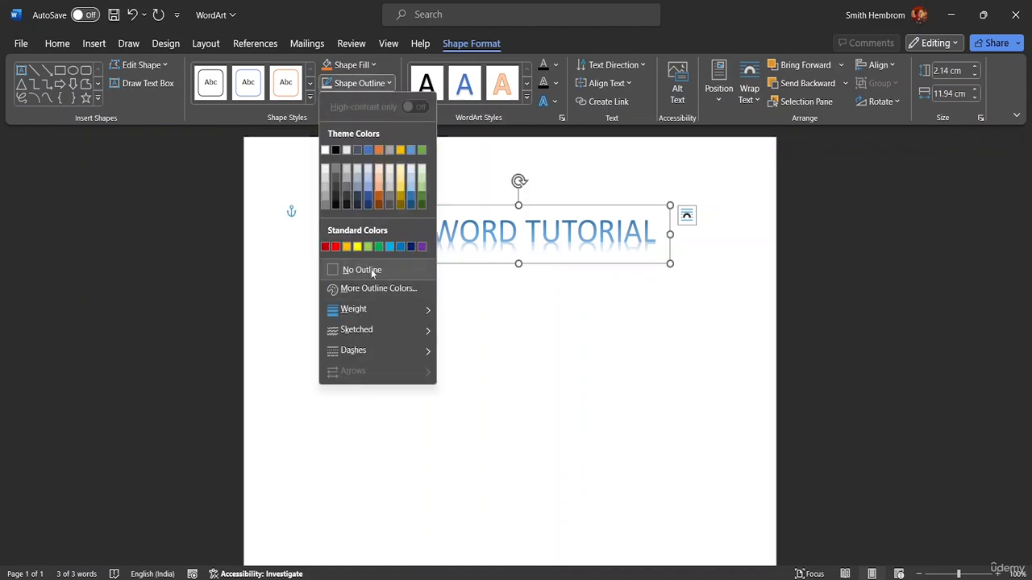
pyautogui.moveTo(374, 309)
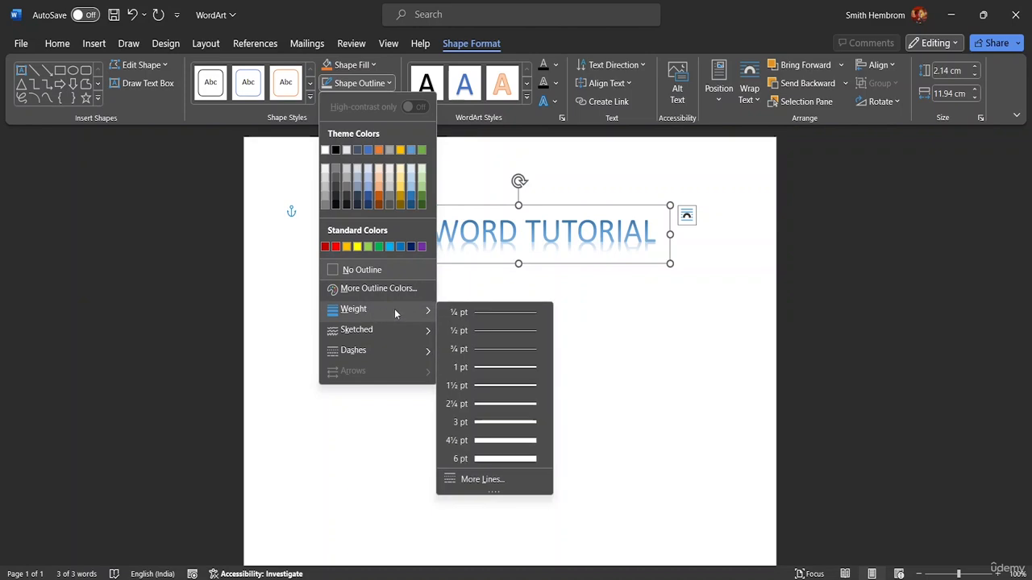
pyautogui.click(477, 445)
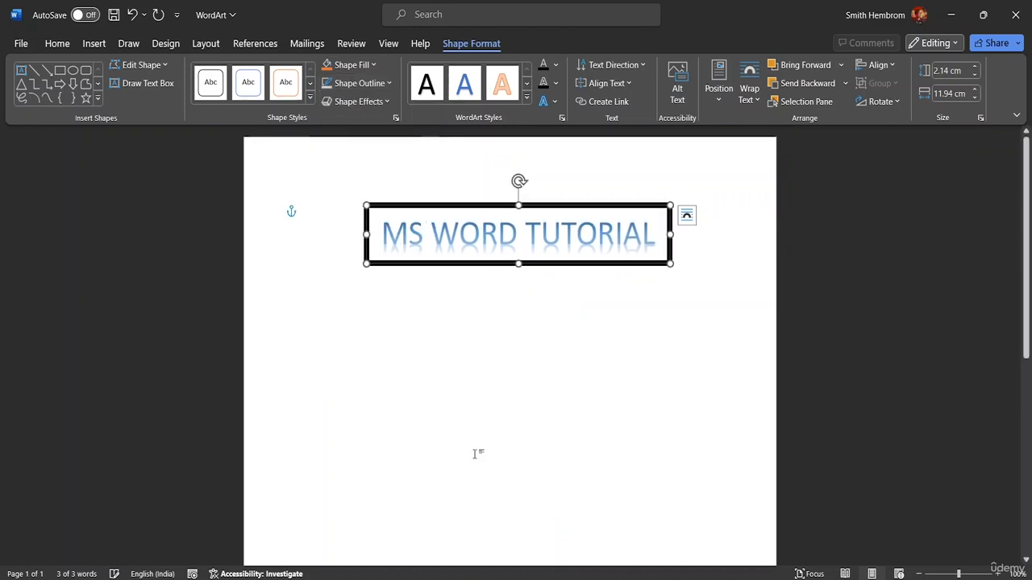
# Step: Preview the sketched and dashed line styles for the WordArt box's outline, keeping the solid line
pyautogui.click(359, 83)
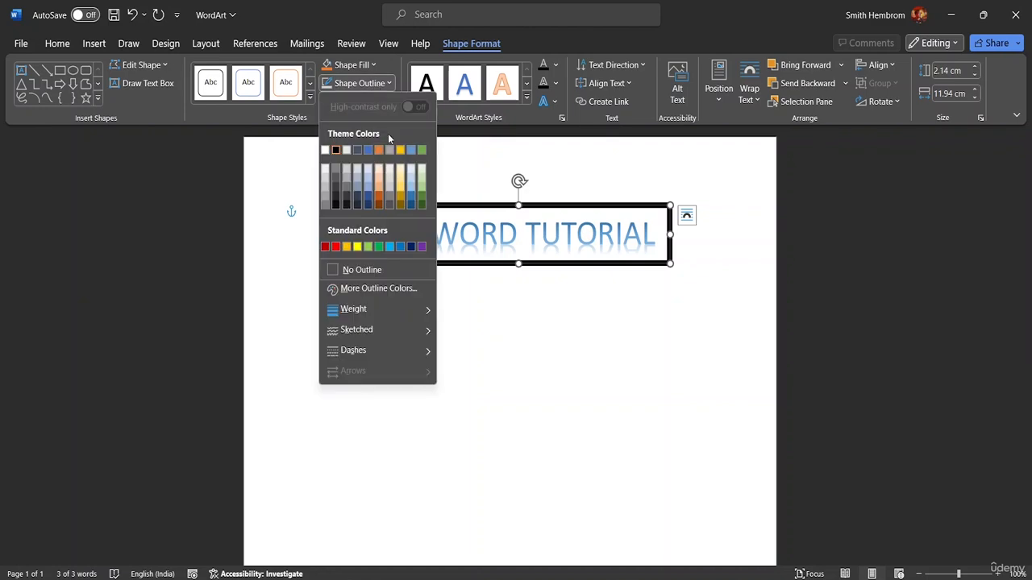
pyautogui.moveTo(386, 333)
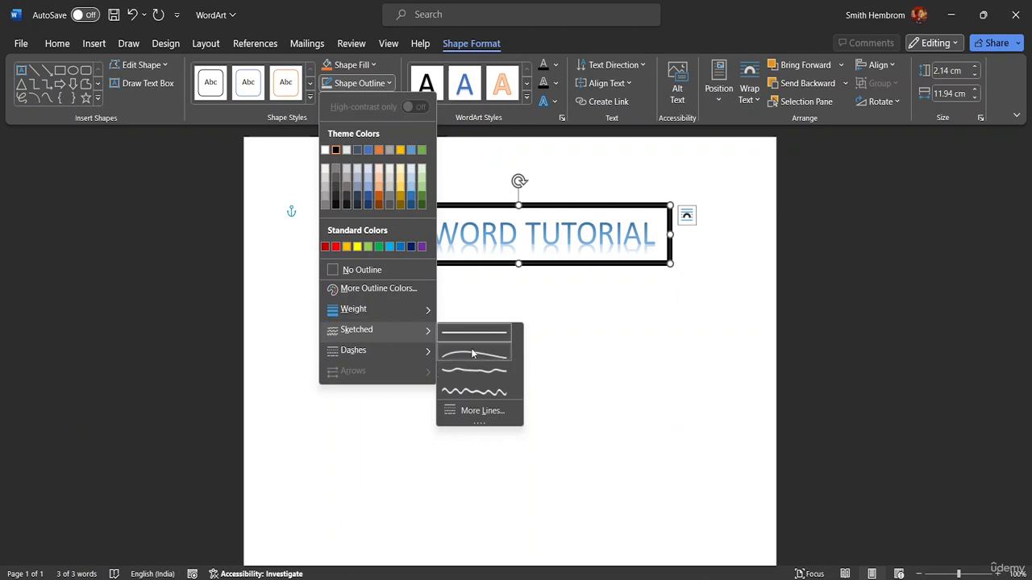
pyautogui.moveTo(411, 352)
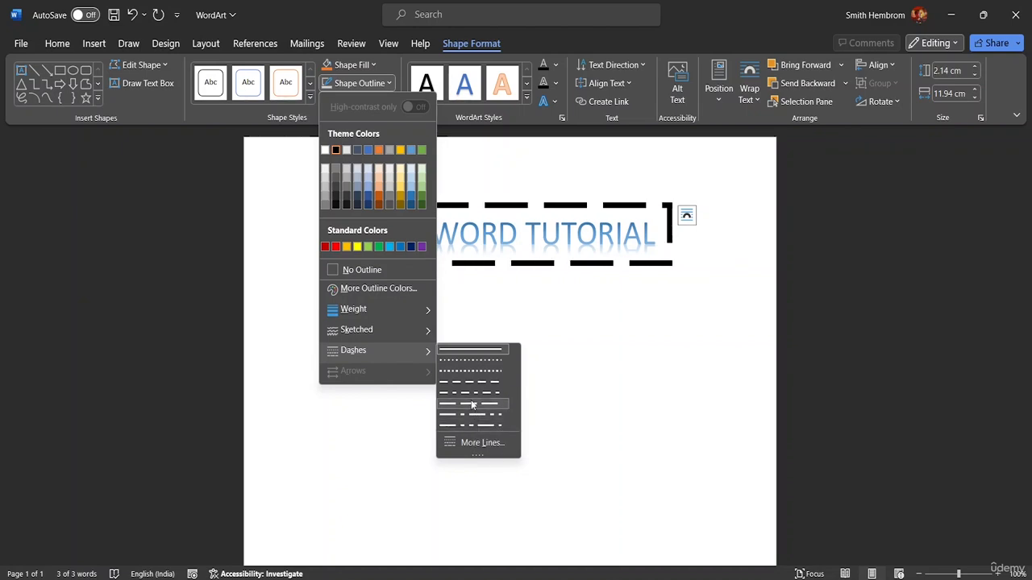
pyautogui.click(475, 351)
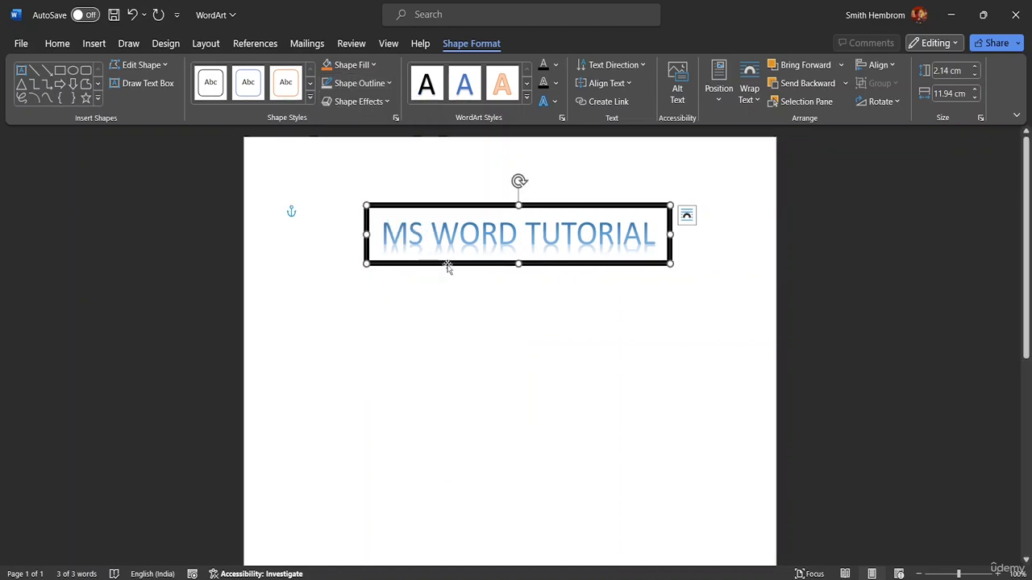
# Step: Try to give the WordArt box's outline a custom magenta color
pyautogui.click(374, 65)
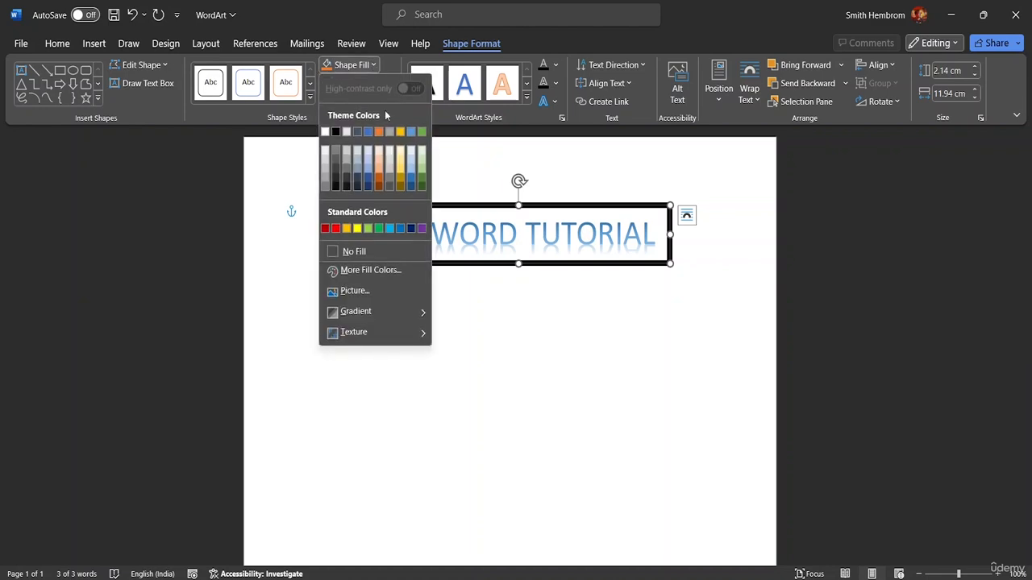
pyautogui.click(373, 64)
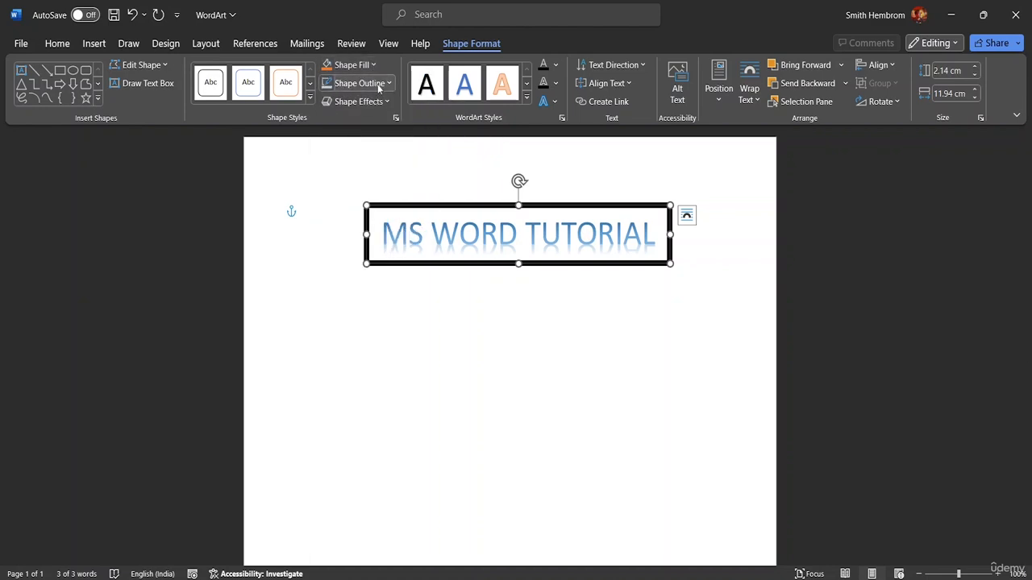
pyautogui.click(383, 85)
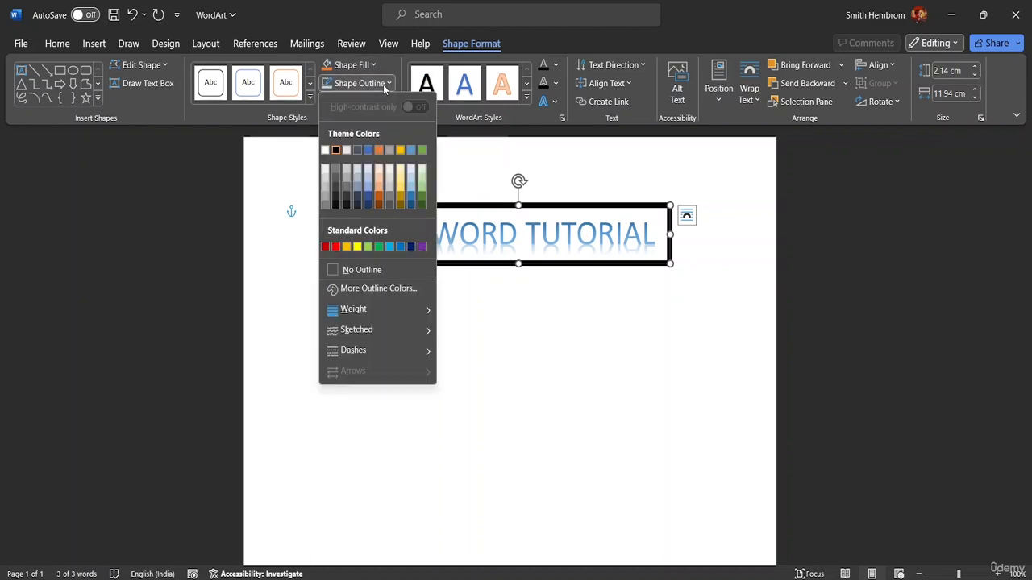
pyautogui.click(367, 287)
pyautogui.click(480, 175)
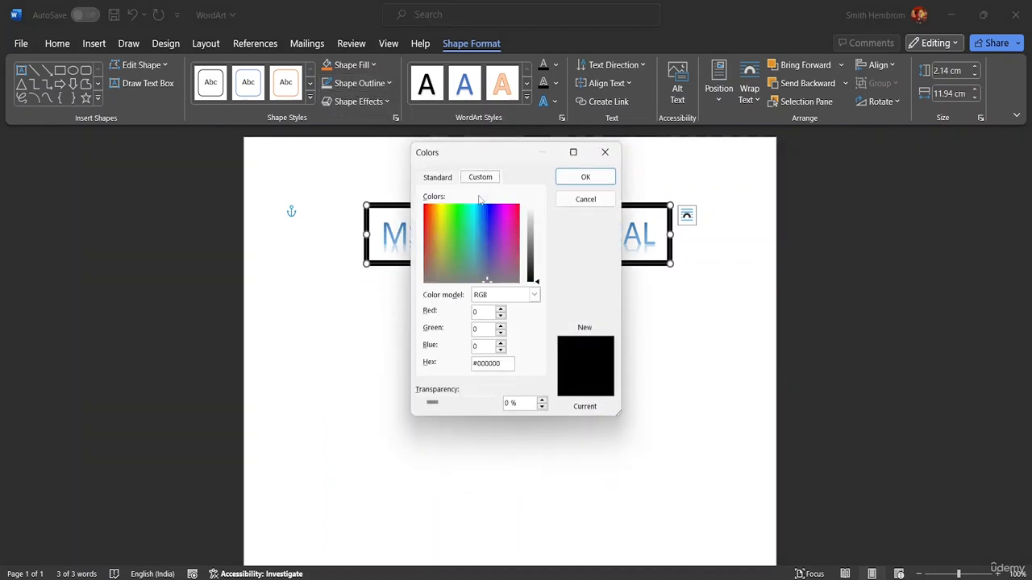
pyautogui.moveTo(488, 232)
pyautogui.mouseDown()
pyautogui.moveTo(510, 216)
pyautogui.moveTo(503, 223)
pyautogui.mouseUp()
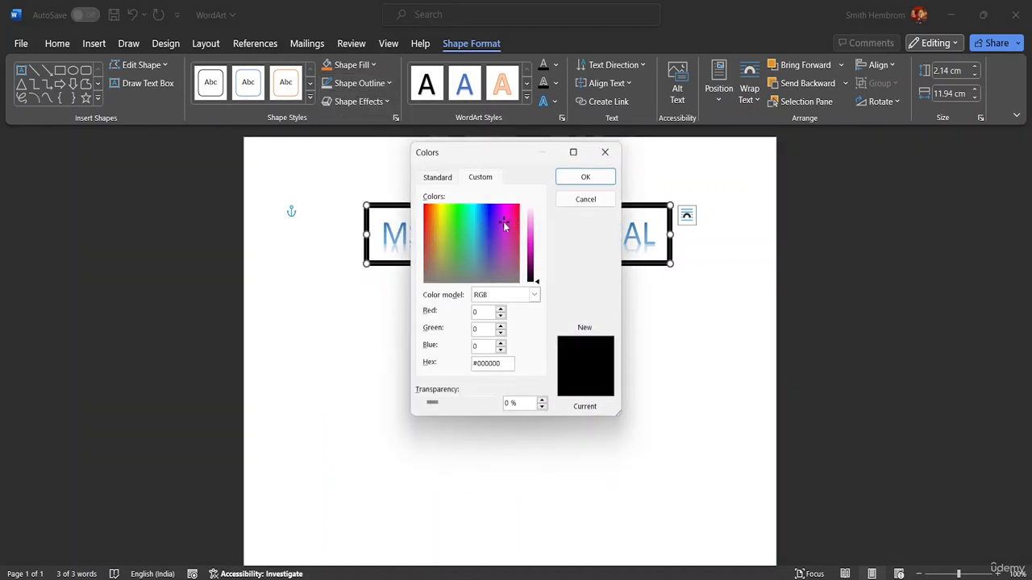
pyautogui.click(568, 177)
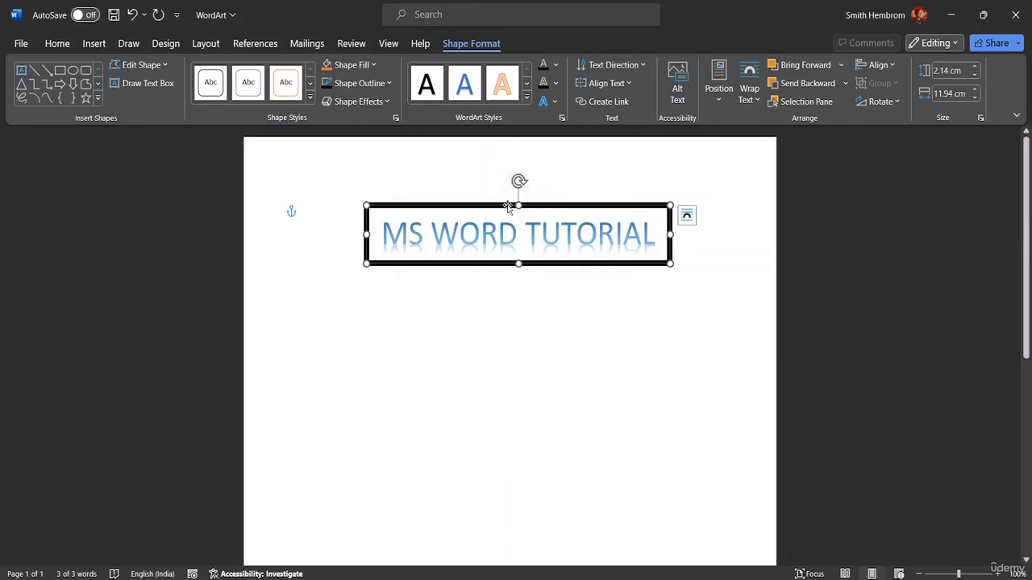
# Step: Color the WordArt box's outline with the medium-light blue-gray theme shade and fill the box with White, Background 1, Darker 15%
pyautogui.click(387, 83)
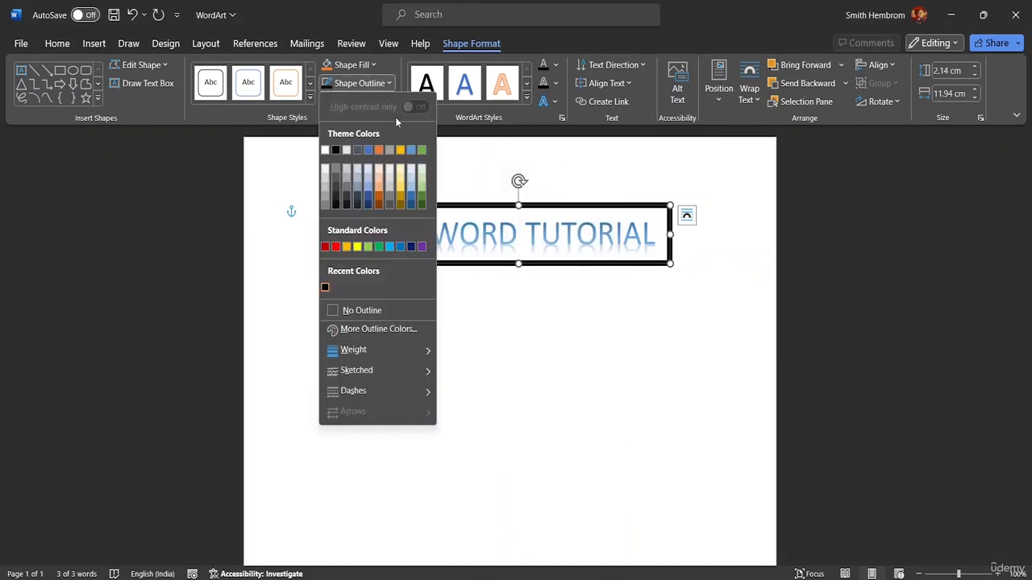
pyautogui.click(359, 187)
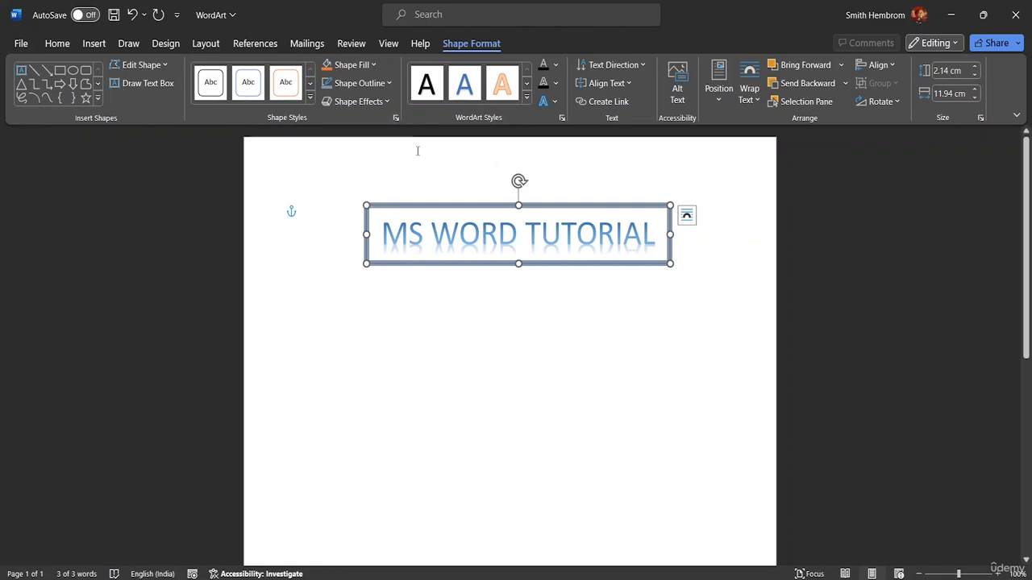
pyautogui.click(376, 68)
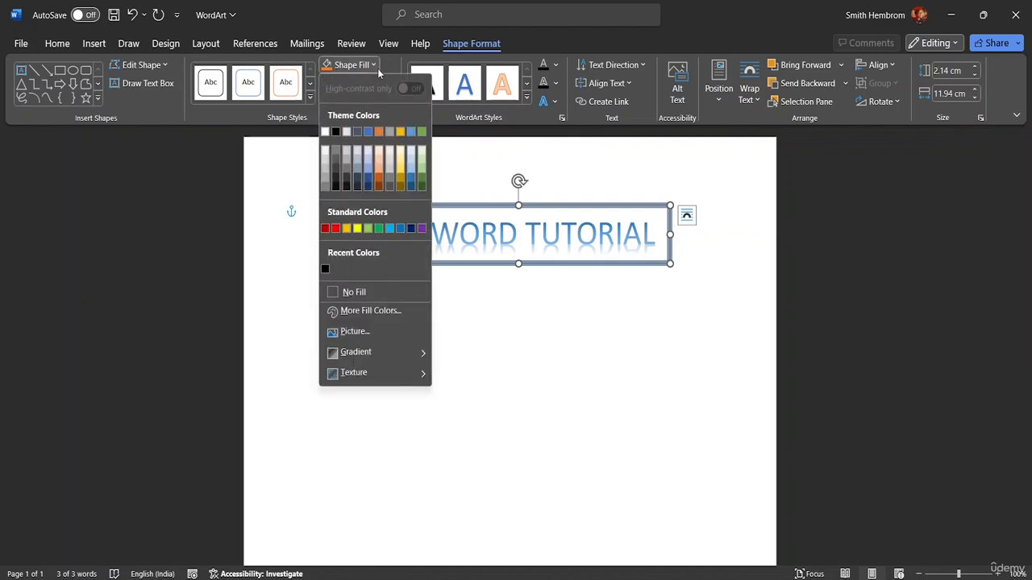
pyautogui.click(325, 164)
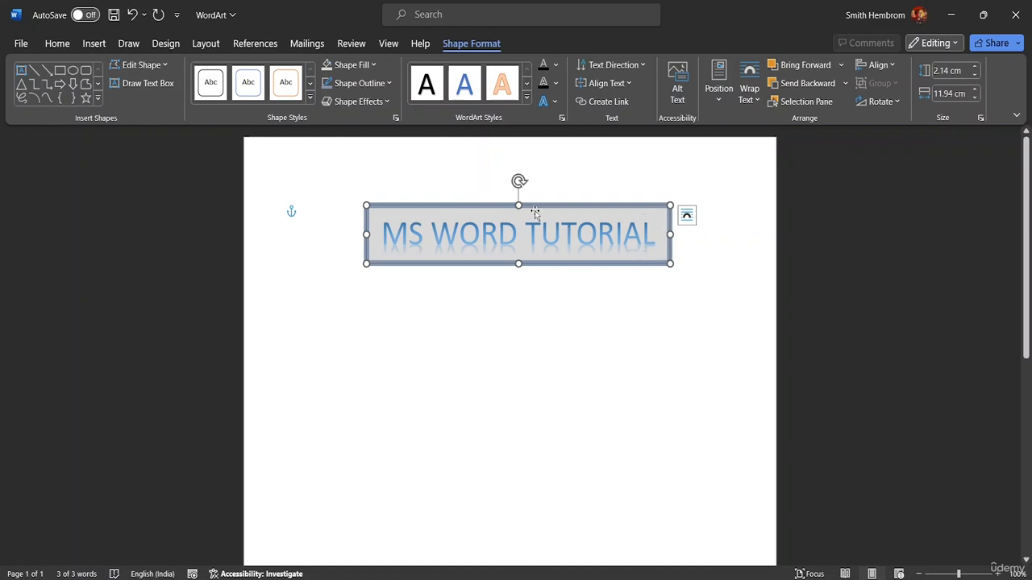
# Step: Apply the downward-offset outer shadow to the WordArt box
pyautogui.click(377, 103)
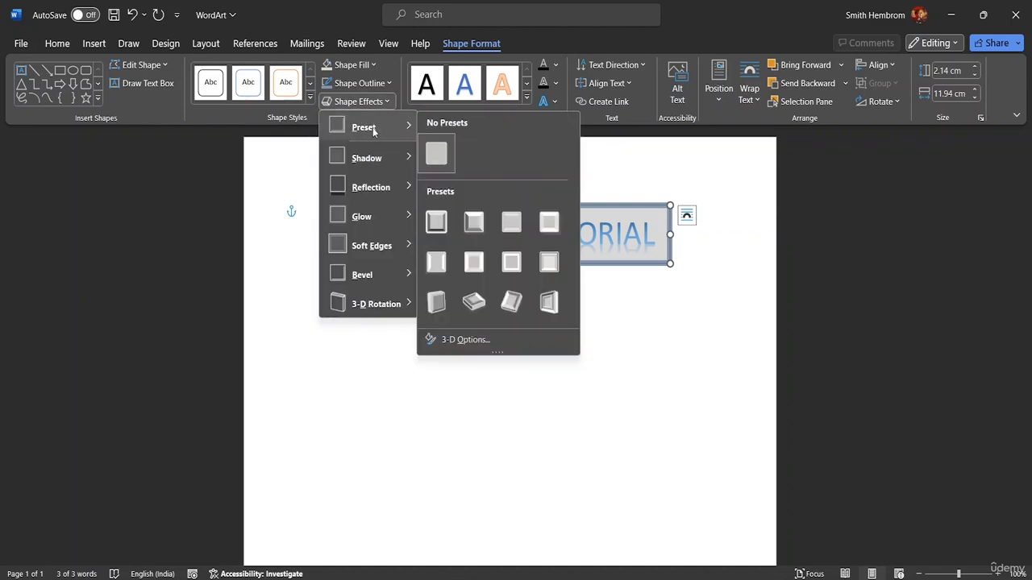
pyautogui.moveTo(371, 160)
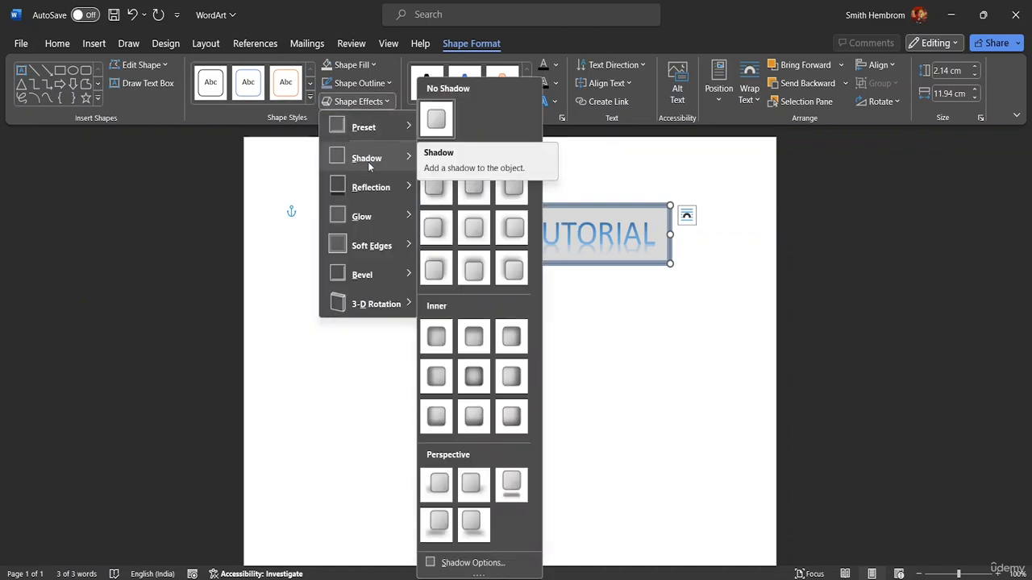
pyautogui.click(484, 192)
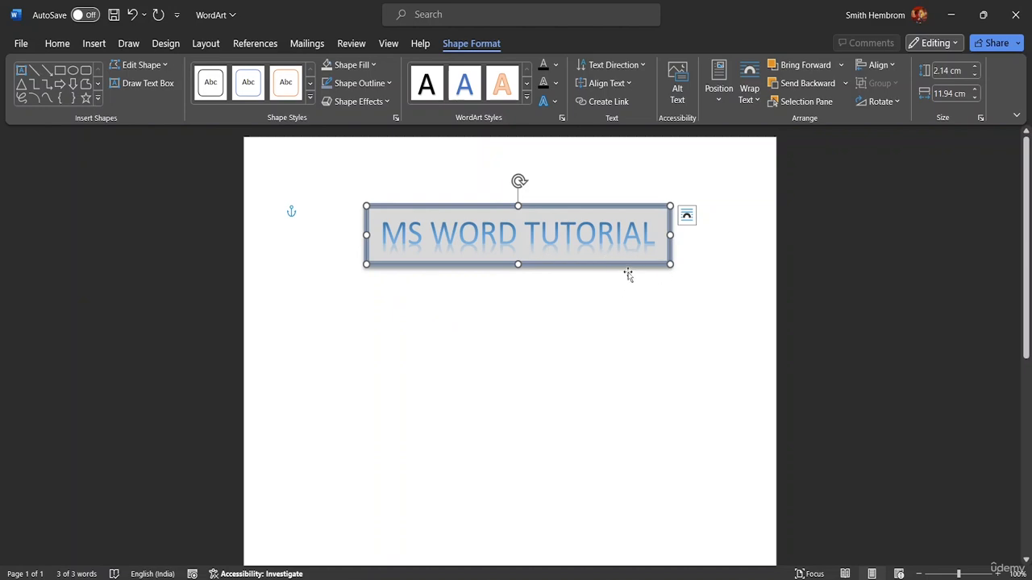
# Step: Change the WordArt box's shadow to the perspective shadow that lies detached below the shape
pyautogui.click(365, 103)
pyautogui.moveTo(359, 159)
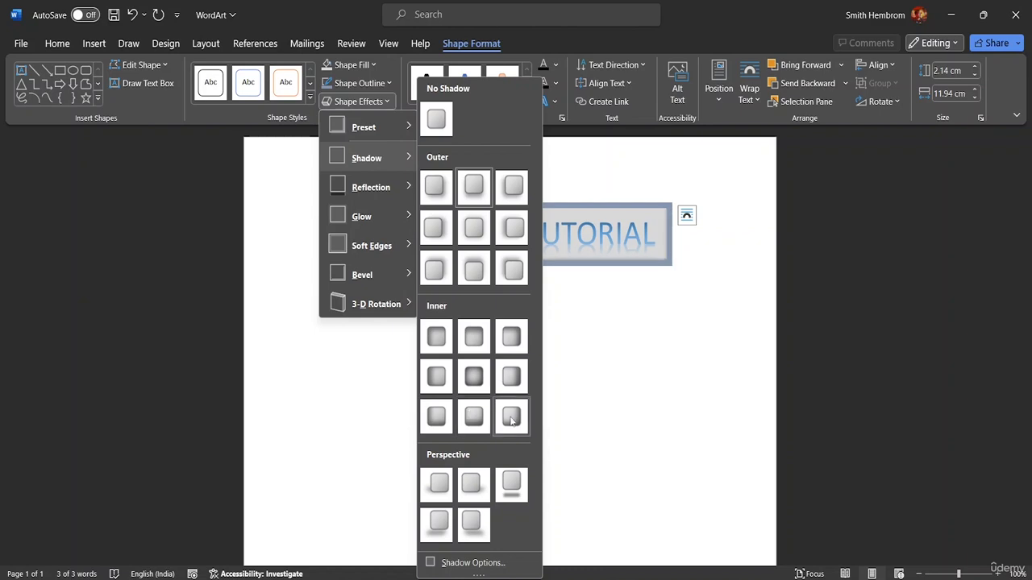
pyautogui.click(524, 490)
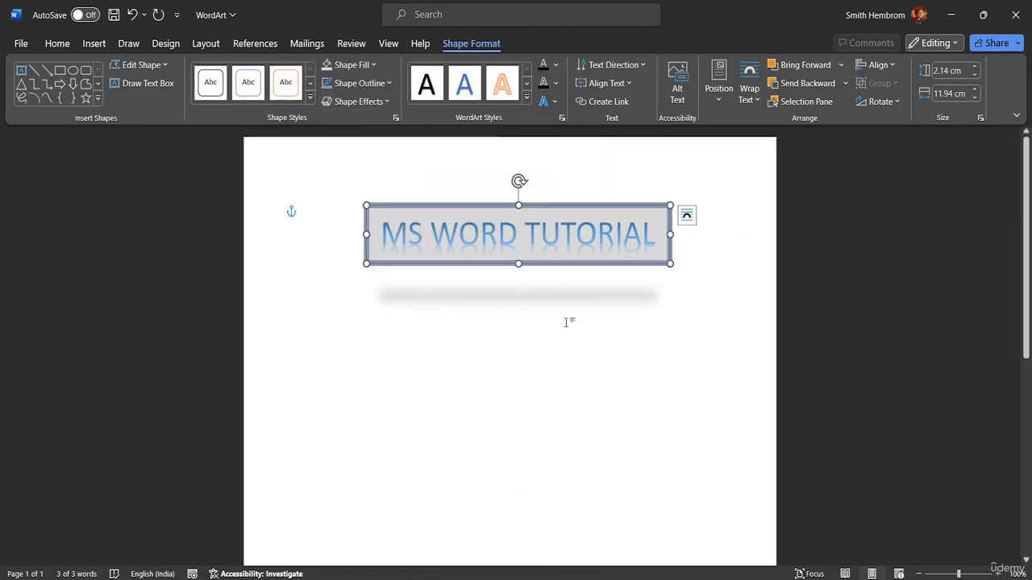
# Step: Add the central one of the nine reflection variations and the thinnest orange glow to the WordArt box
pyautogui.click(380, 100)
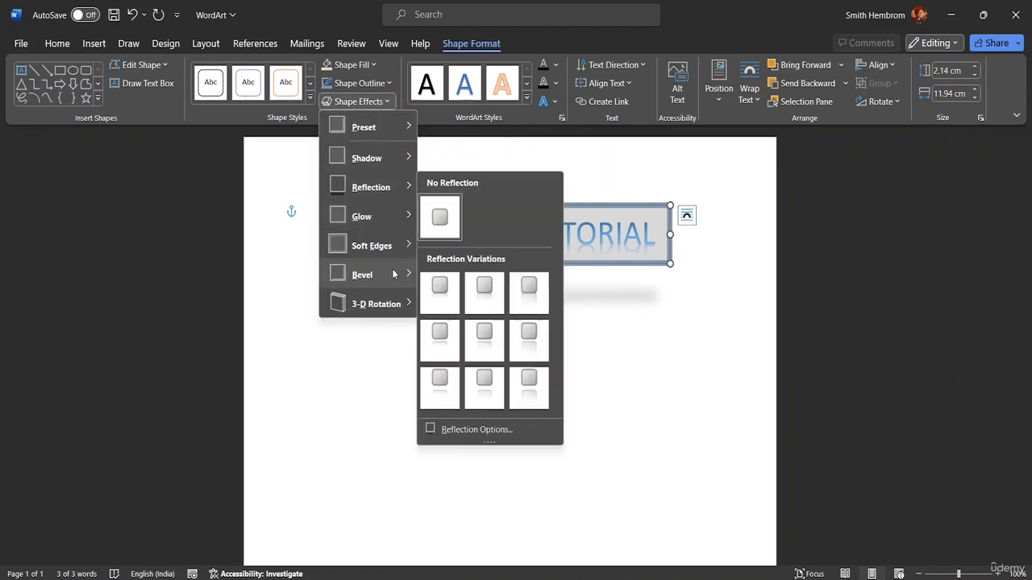
pyautogui.moveTo(378, 275)
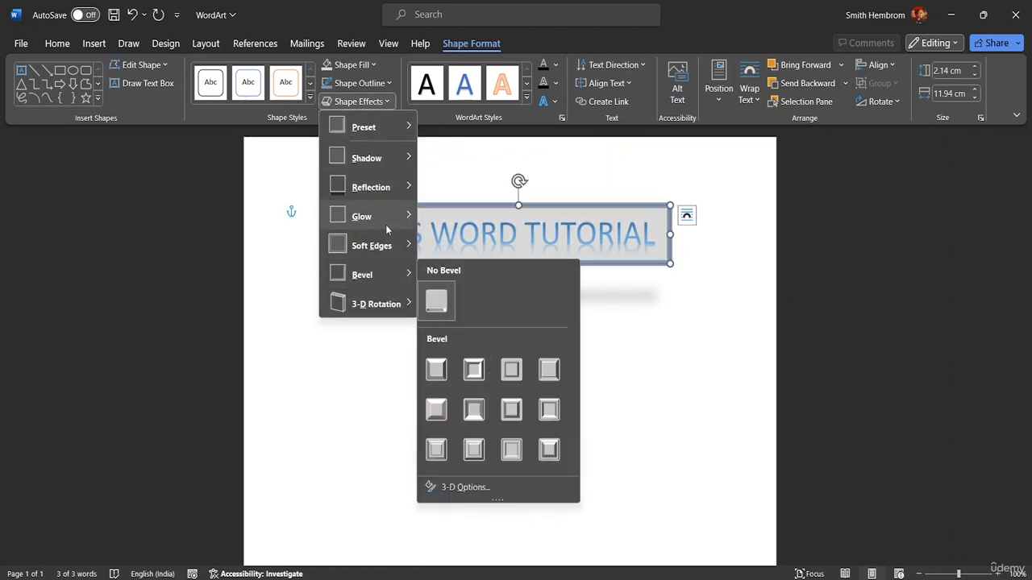
pyautogui.moveTo(392, 194)
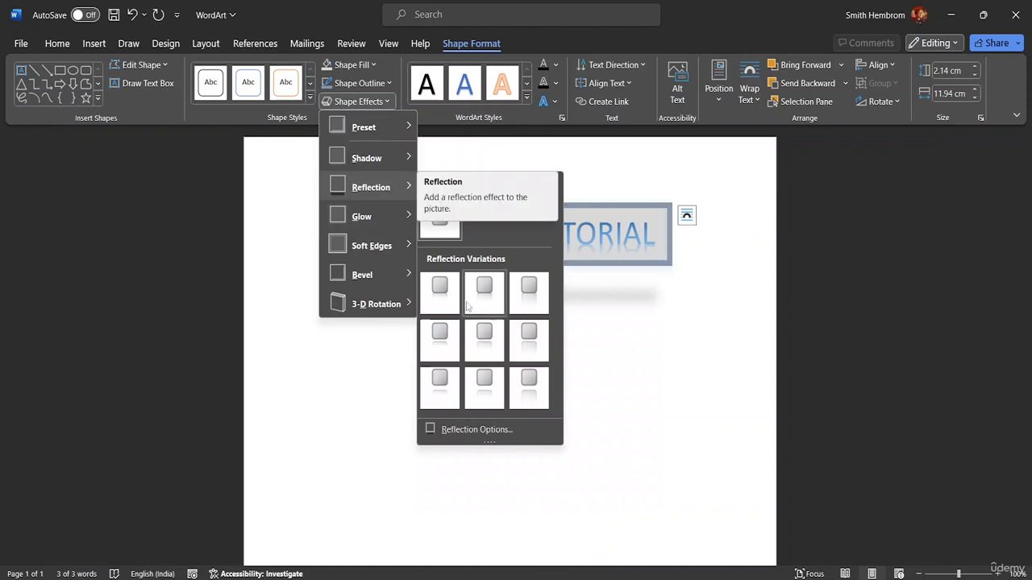
pyautogui.click(488, 352)
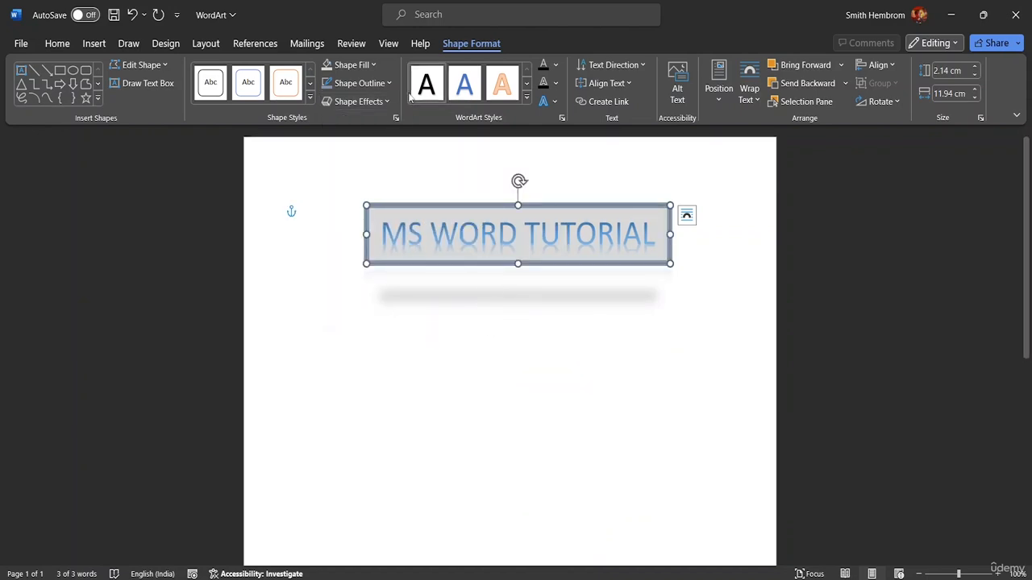
pyautogui.click(384, 100)
pyautogui.moveTo(360, 219)
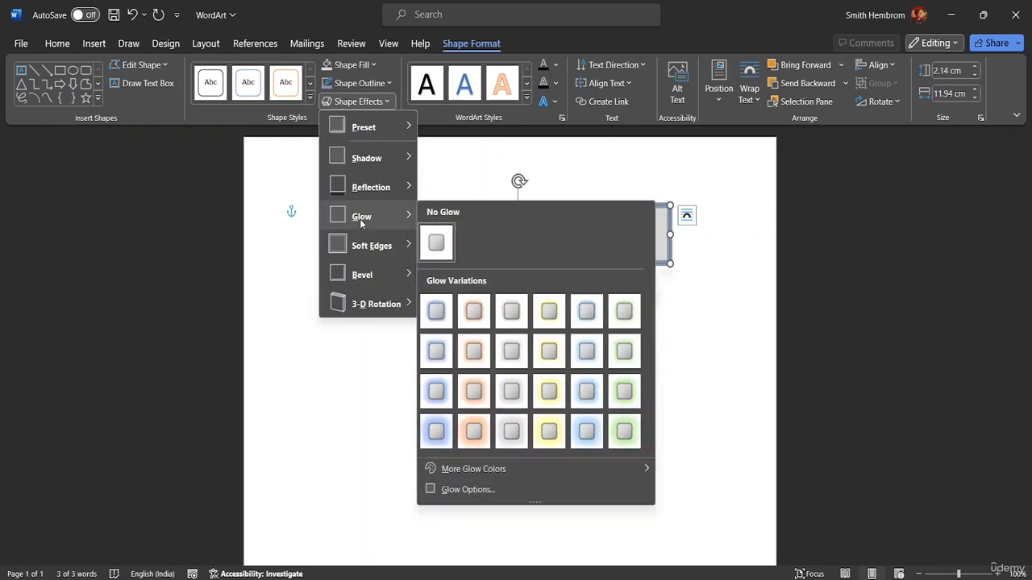
pyautogui.click(476, 319)
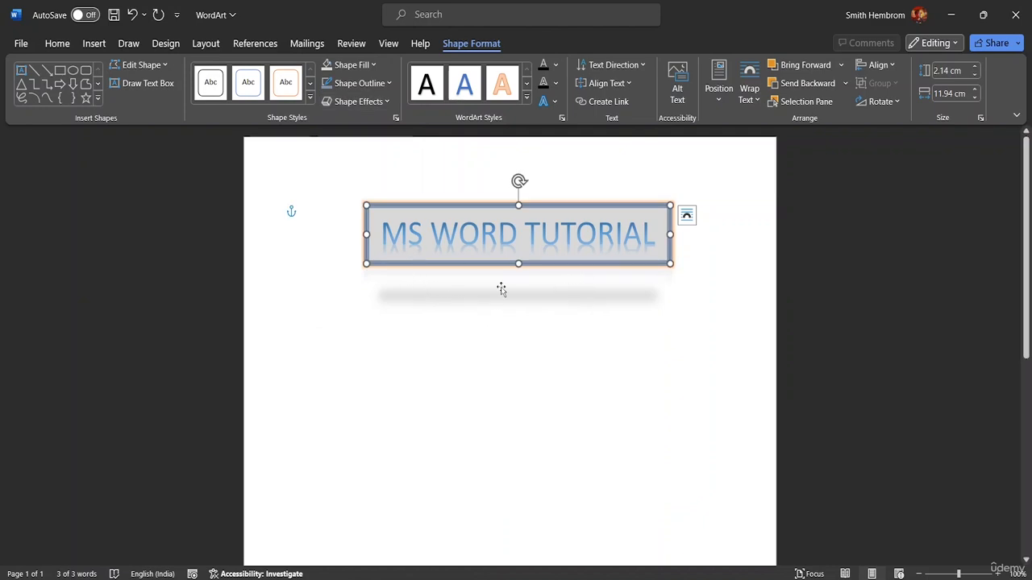
# Step: Apply the Relaxed Inset bevel to the WordArt box and deselect it
pyautogui.click(383, 103)
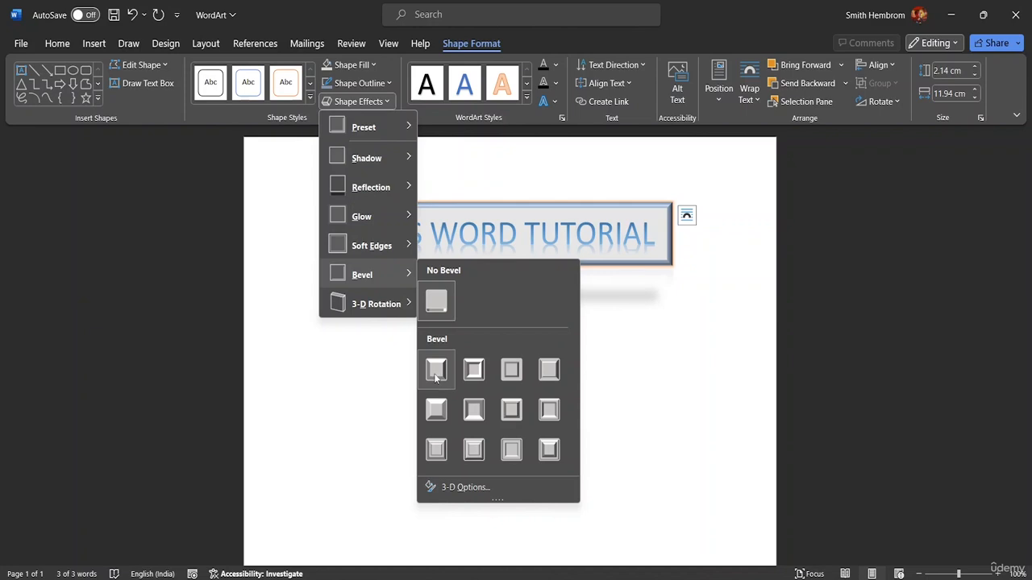
pyautogui.click(482, 366)
pyautogui.click(448, 280)
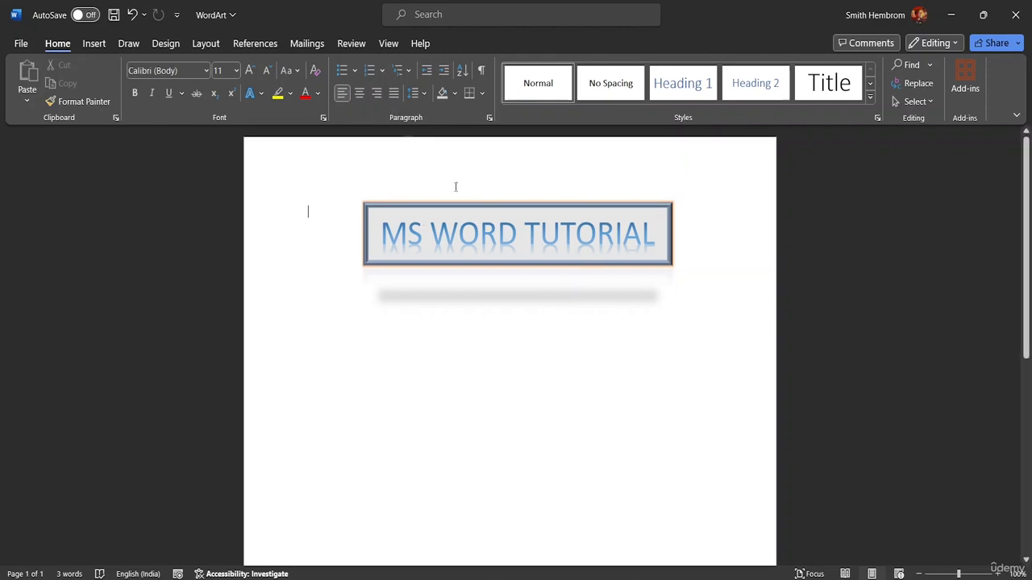
# Step: Apply the parallel 3-D rotation from the second row, second column to the WordArt box
pyautogui.click(480, 234)
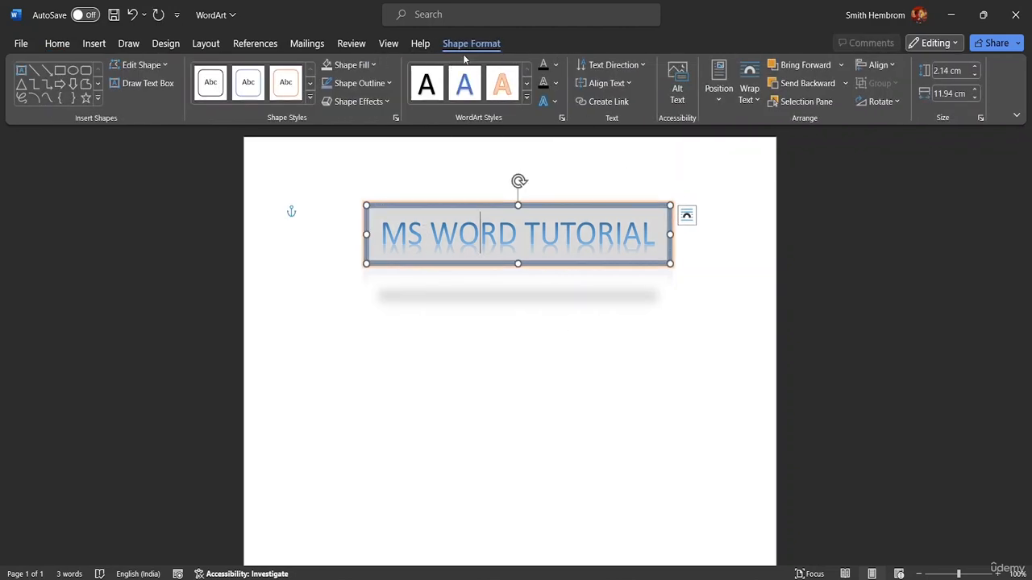
pyautogui.click(390, 102)
pyautogui.moveTo(362, 303)
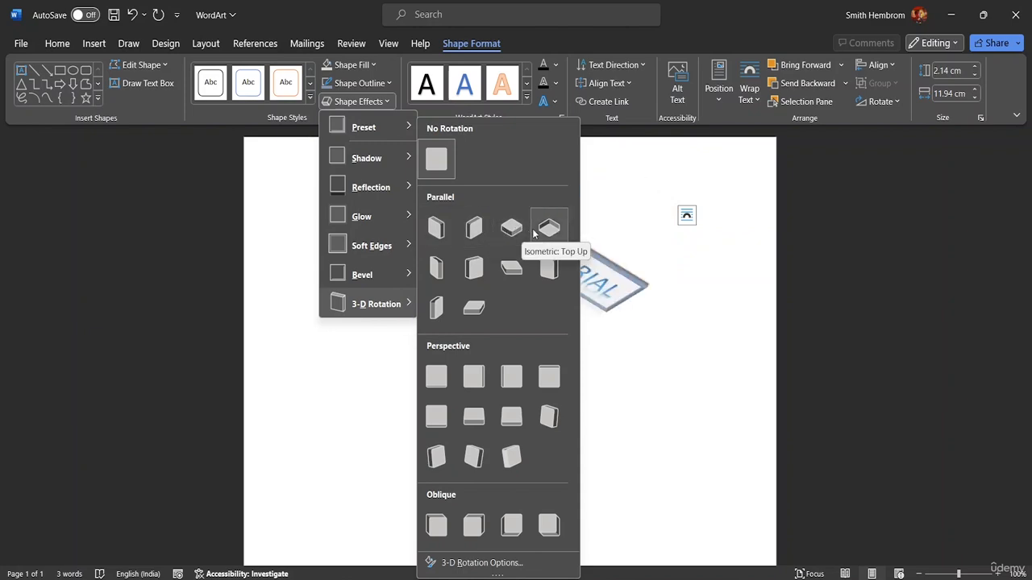
pyautogui.click(472, 267)
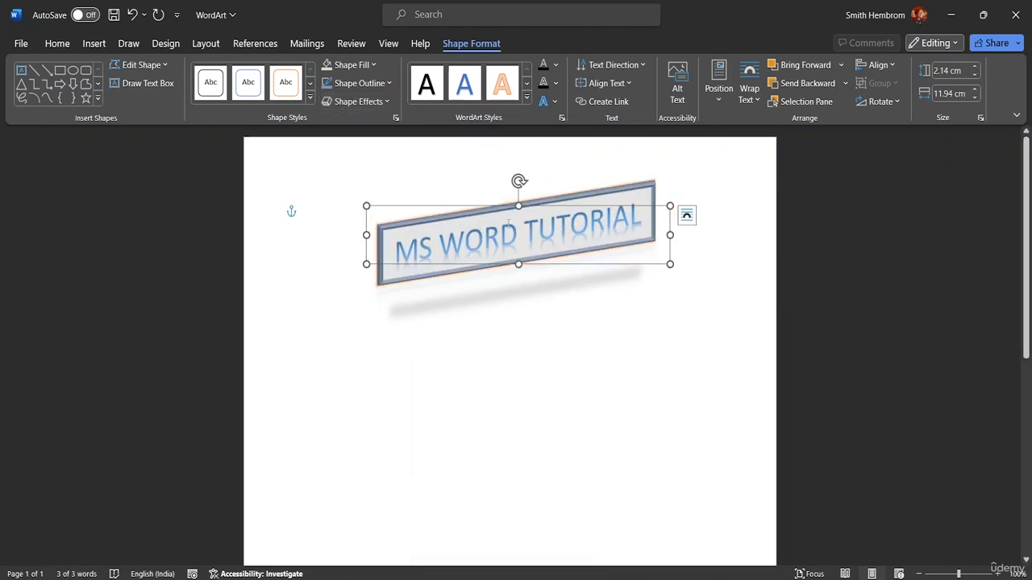
# Step: Replace "MS WORD" with "WORD" in the WordArt text so that it reads "WORD TUTORIAL", and deselect the box
pyautogui.click(642, 215)
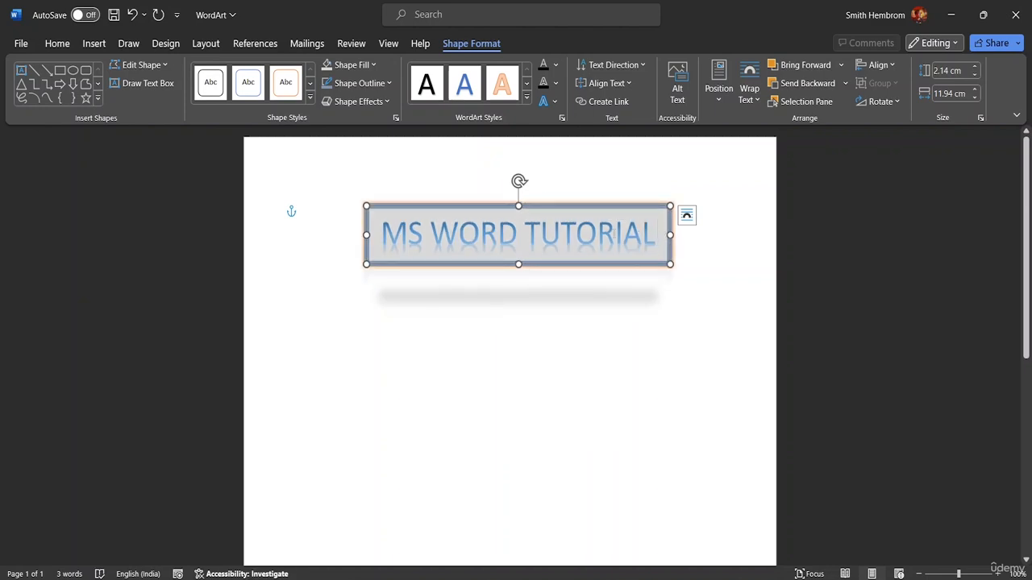
pyautogui.doubleClick(417, 234)
pyautogui.click(375, 229)
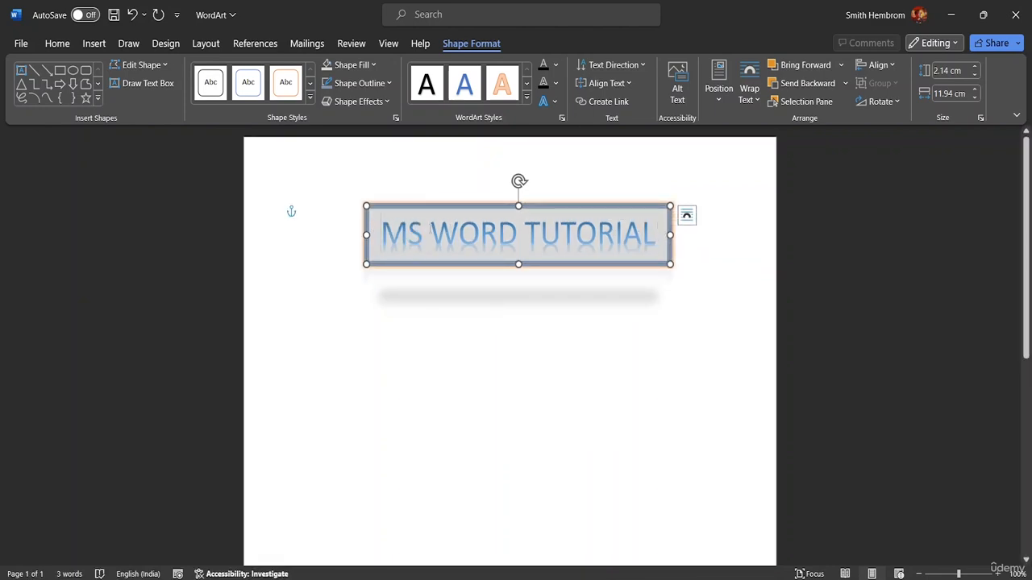
pyautogui.moveTo(435, 233); pyautogui.dragTo(399, 232)
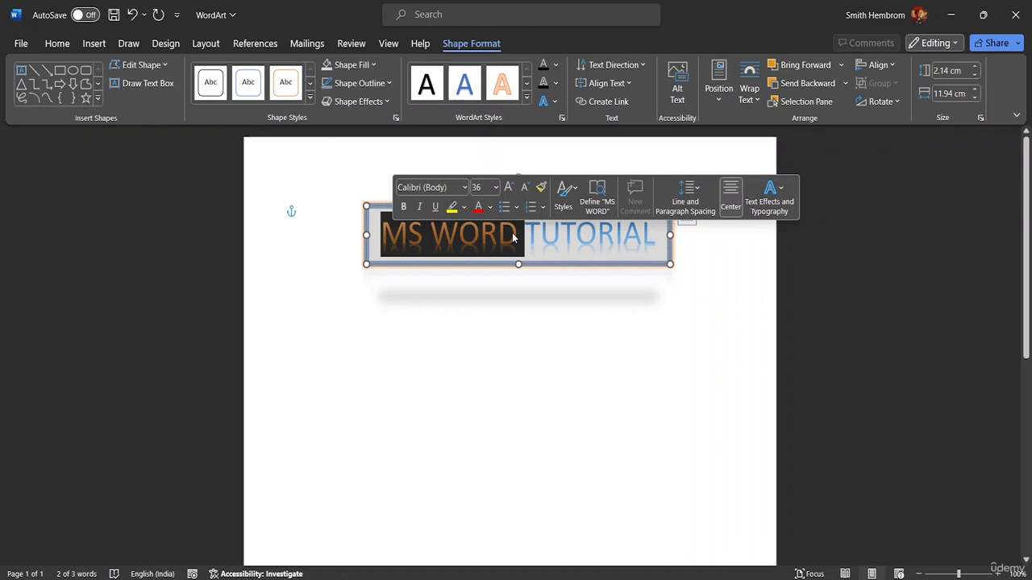
pyautogui.write('W')
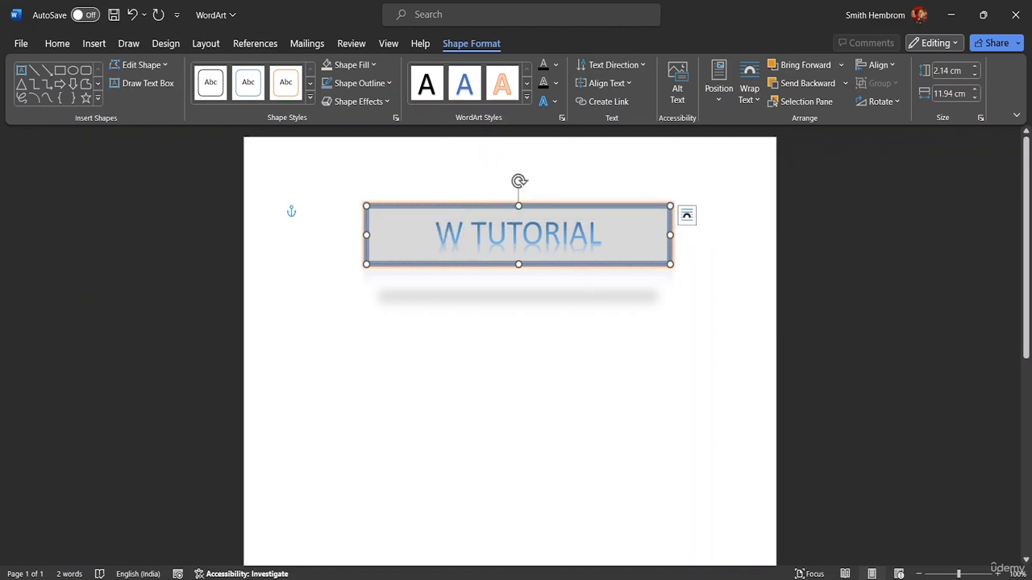
pyautogui.write('ORD')
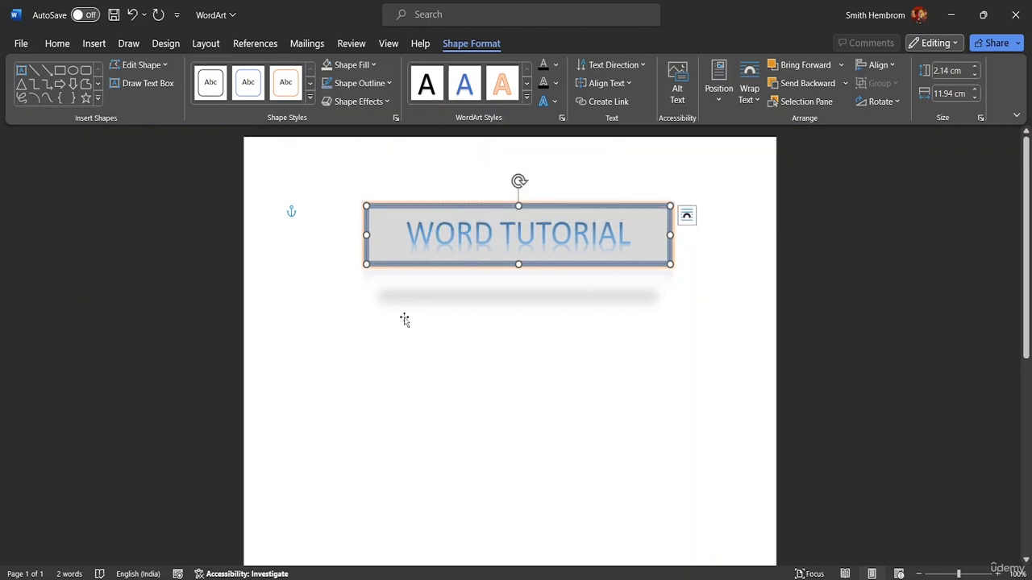
pyautogui.click(404, 320)
pyautogui.click(713, 268)
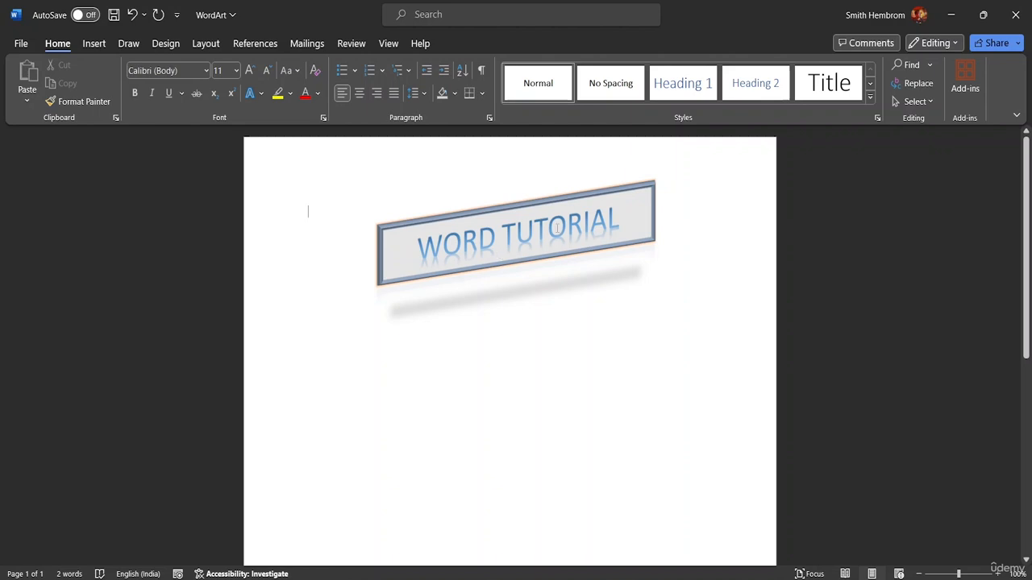
# Step: Try to apply the gold gradient WordArt style with gold outline and the solid gold style with only the cursor in the text
pyautogui.click(629, 229)
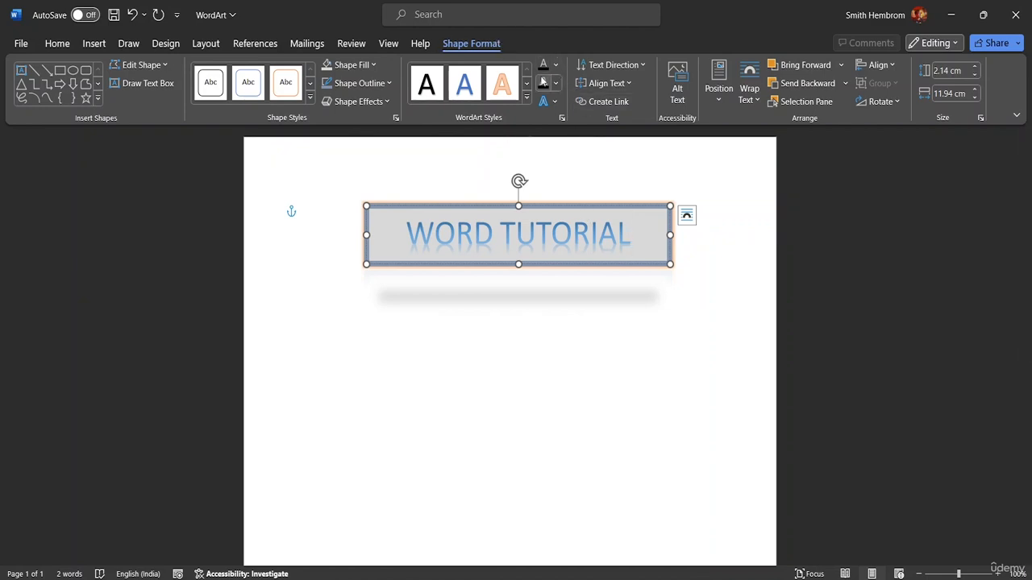
pyautogui.click(528, 97)
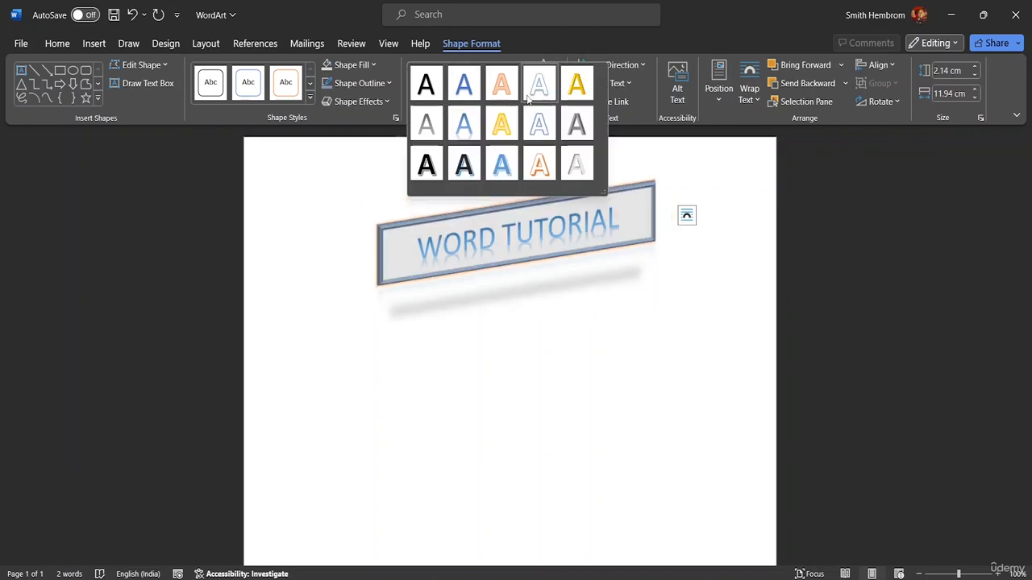
pyautogui.click(500, 127)
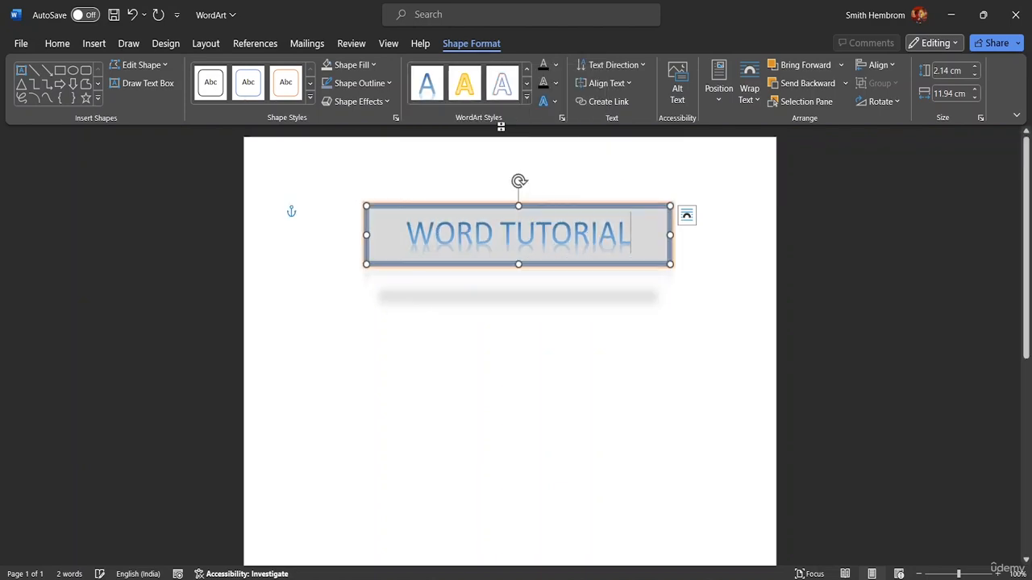
pyautogui.click(527, 97)
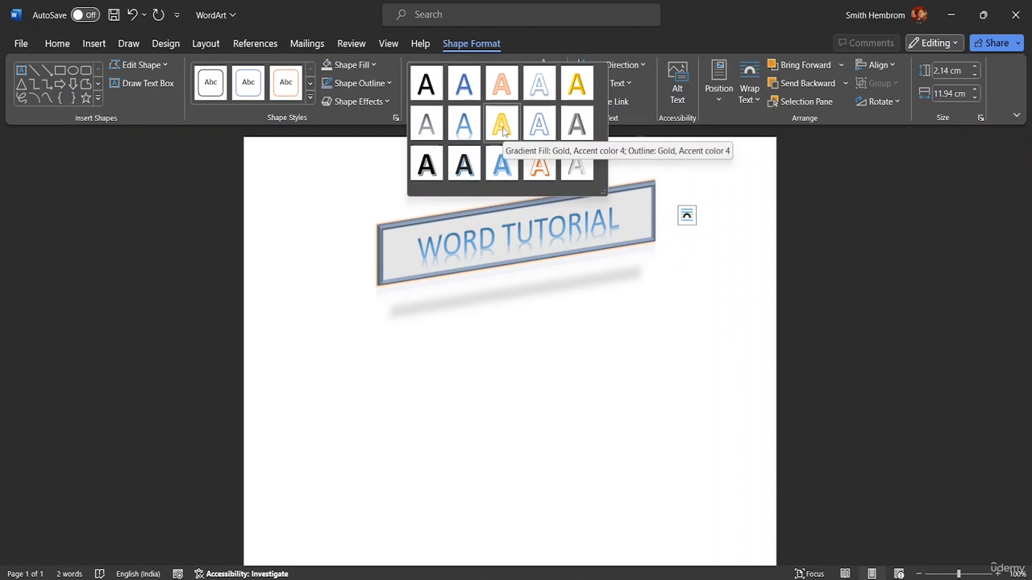
pyautogui.click(585, 93)
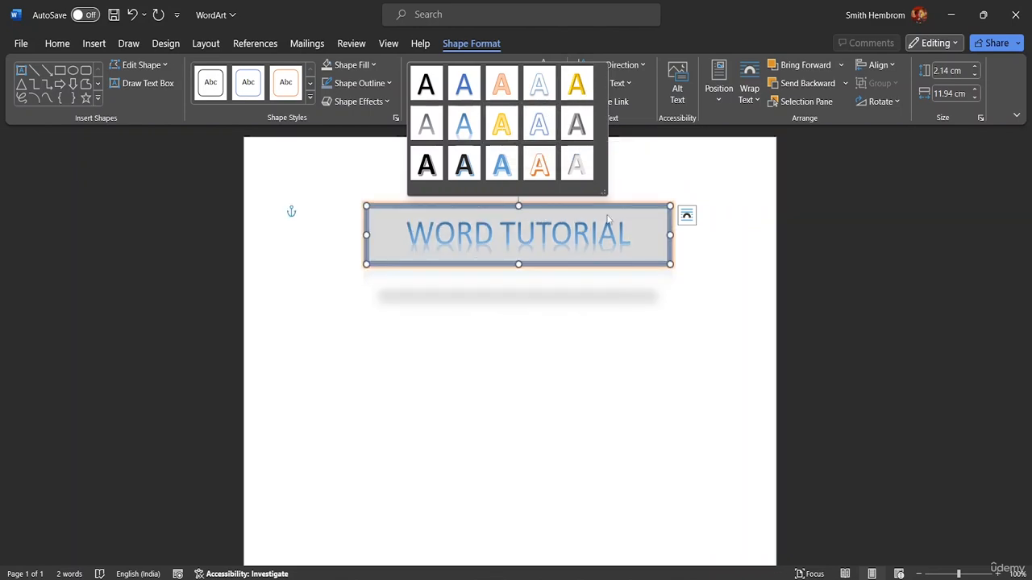
# Step: Select the whole text "WORD TUTORIAL" and apply the light orange WordArt style with orange outline
pyautogui.moveTo(632, 235); pyautogui.dragTo(384, 211)
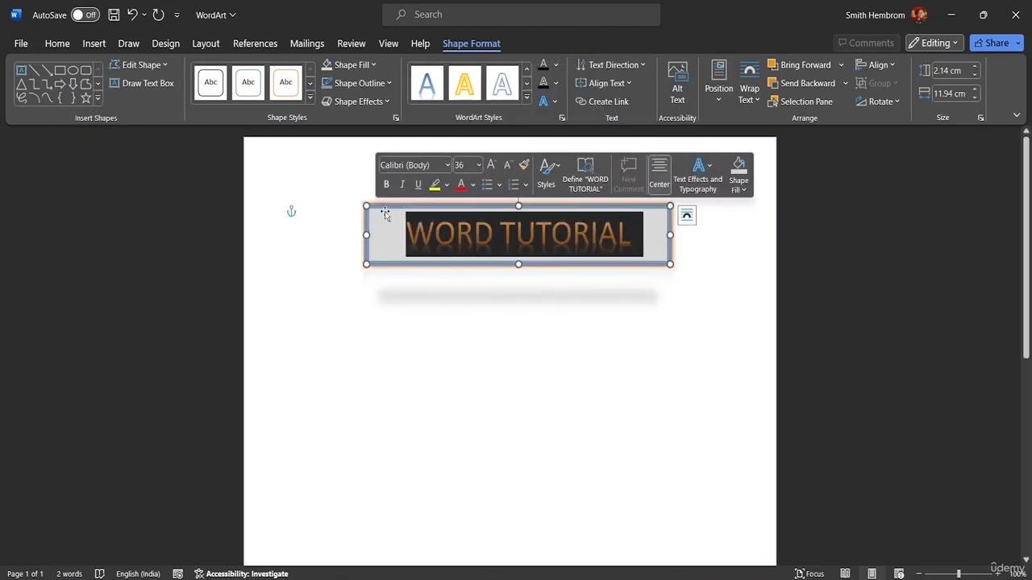
pyautogui.click(527, 84)
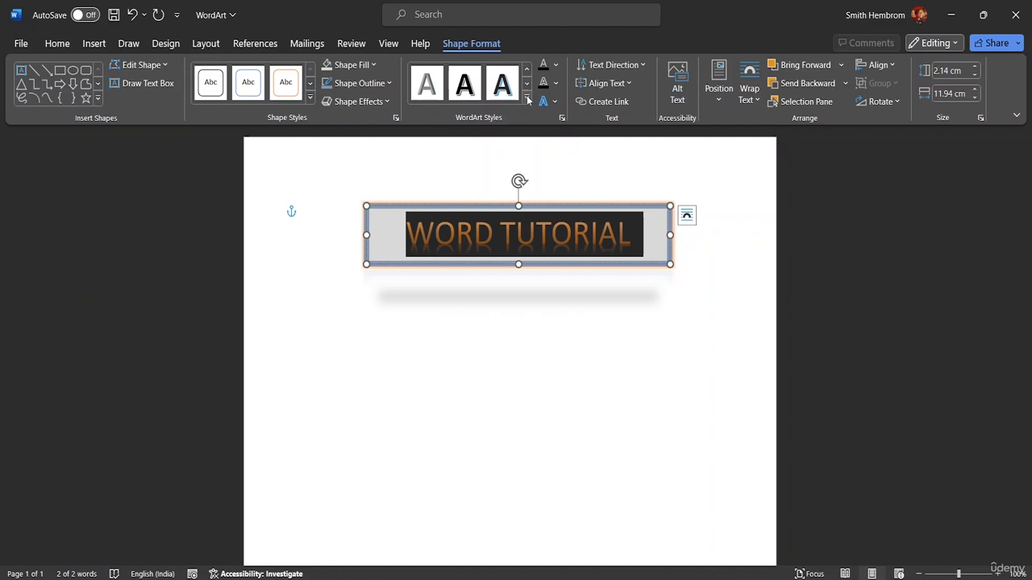
pyautogui.click(528, 96)
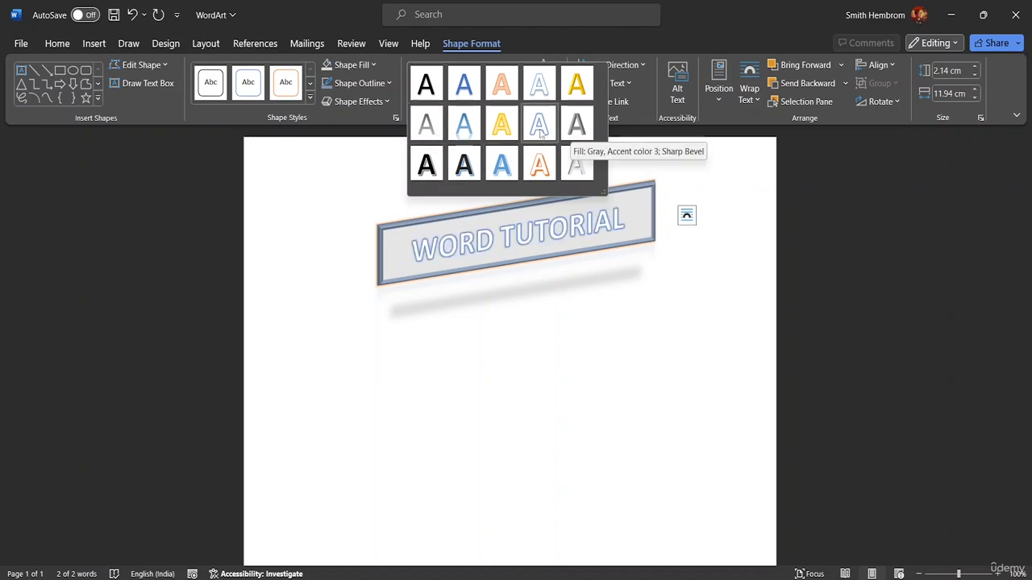
pyautogui.click(507, 87)
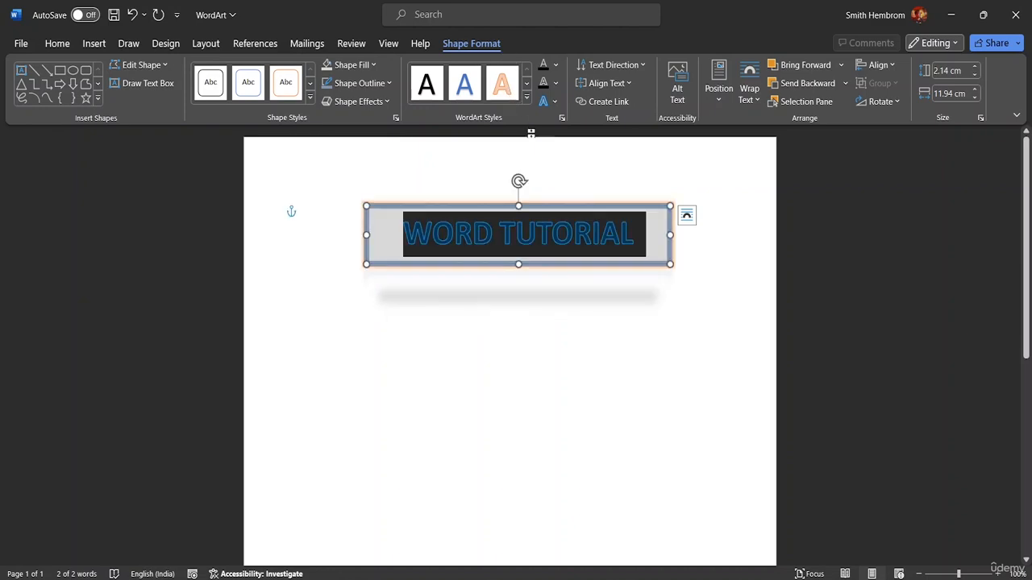
# Step: Try a darker blue text fill and the No Fill option on the selected WordArt text
pyautogui.click(556, 64)
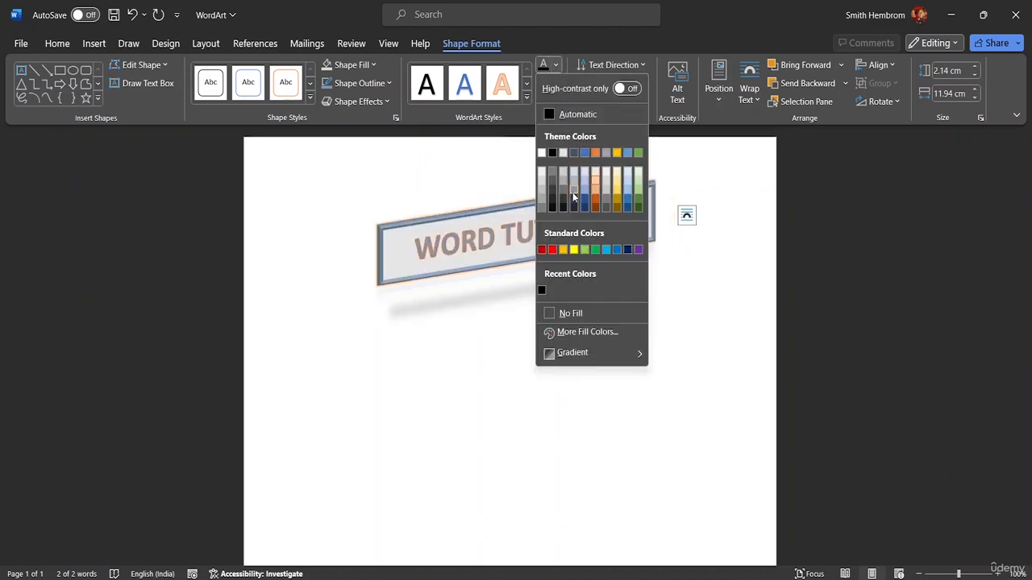
pyautogui.click(627, 200)
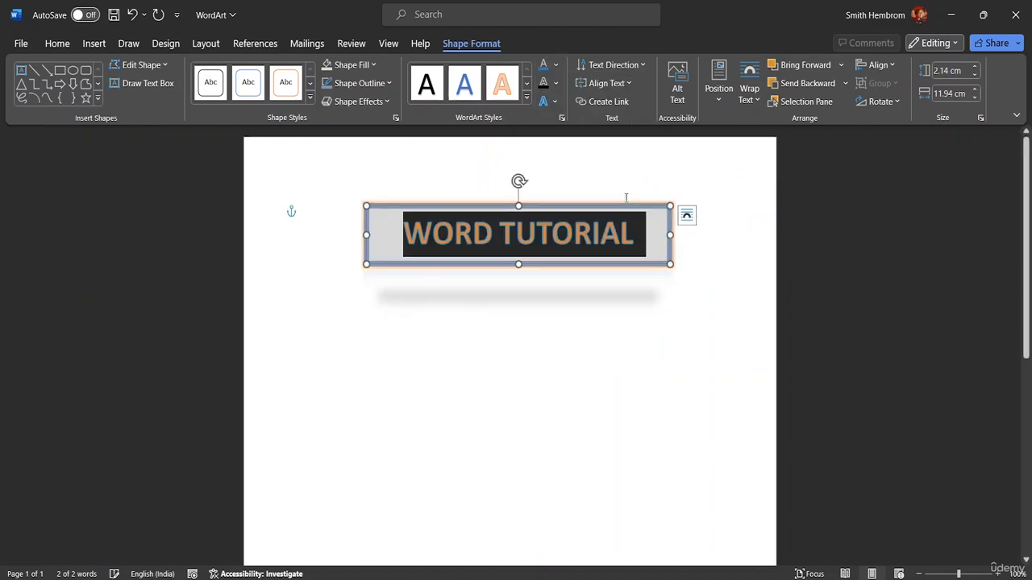
pyautogui.click(555, 66)
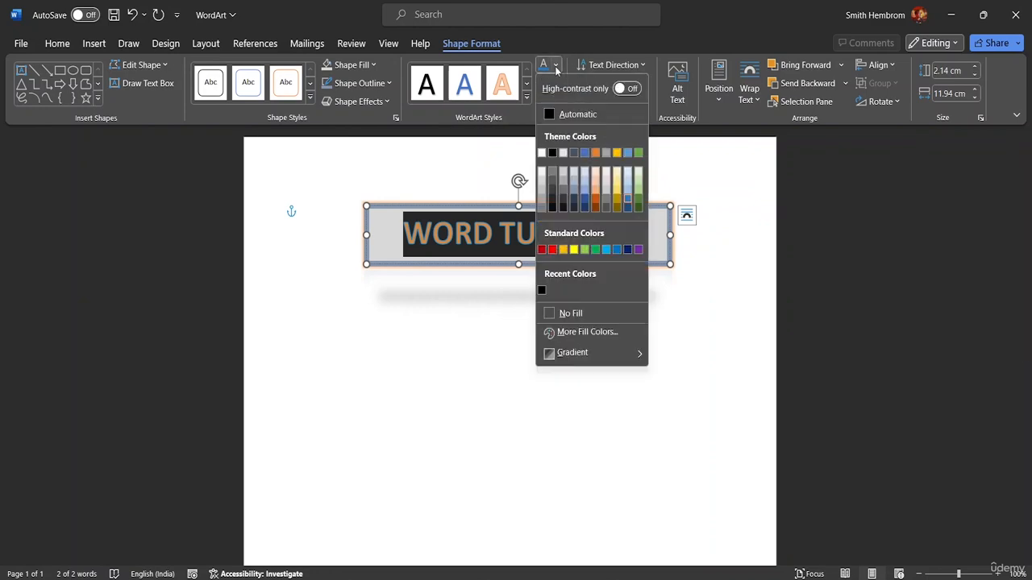
pyautogui.click(579, 313)
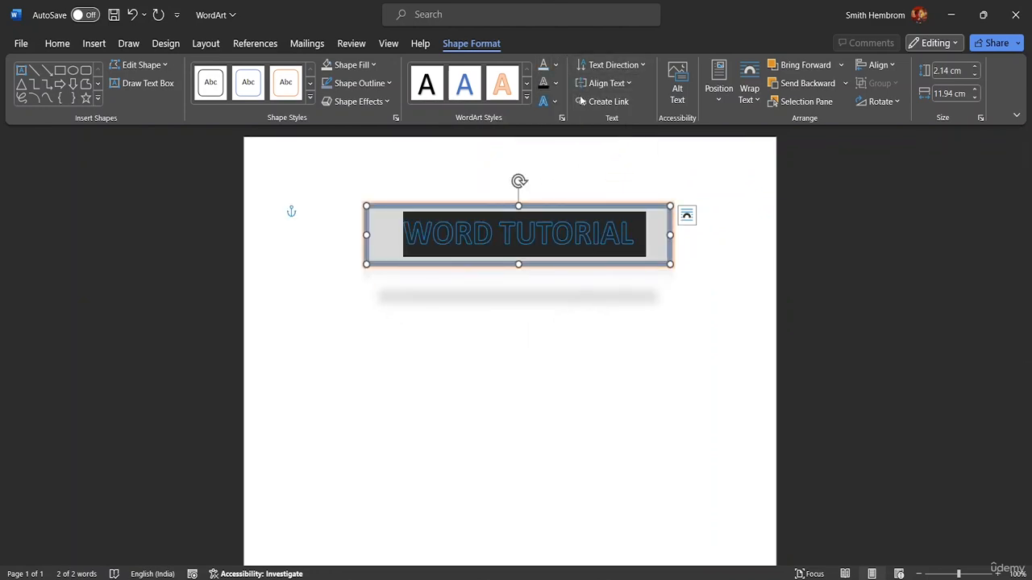
# Step: Open the detailed gradient settings for the WordArt text and switch its text fill to Gradient fill
pyautogui.click(556, 67)
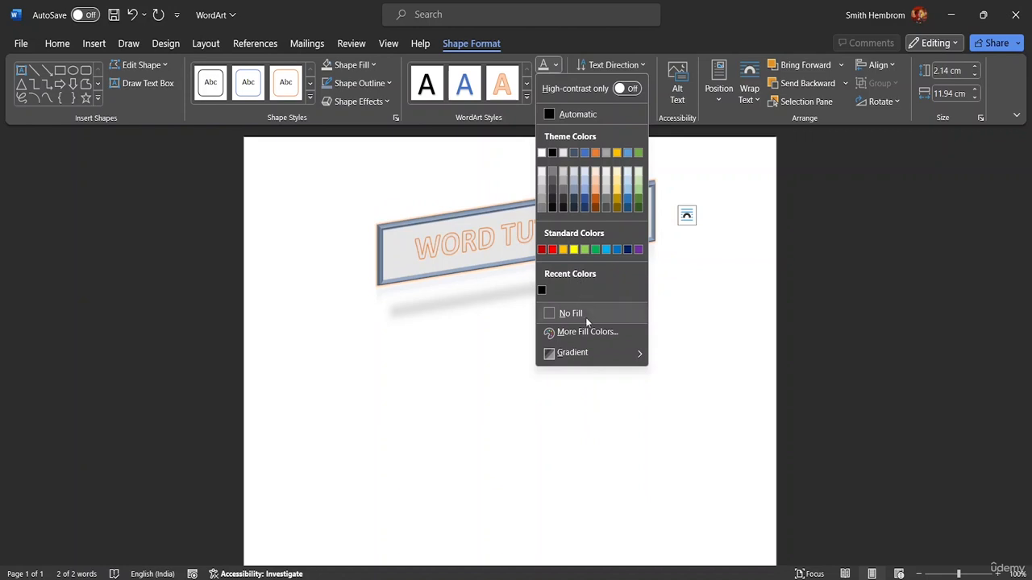
pyautogui.moveTo(569, 359)
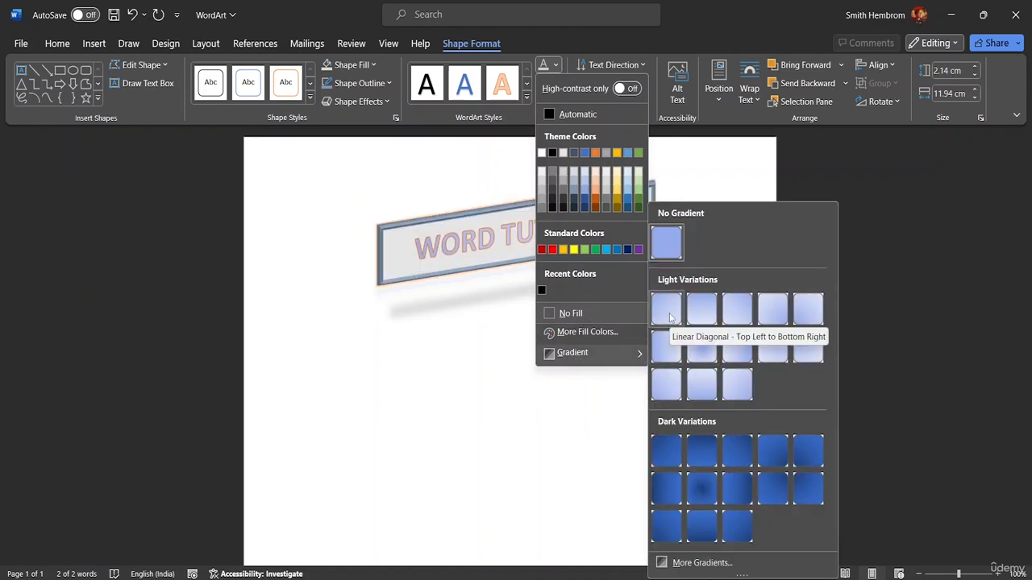
pyautogui.click(675, 564)
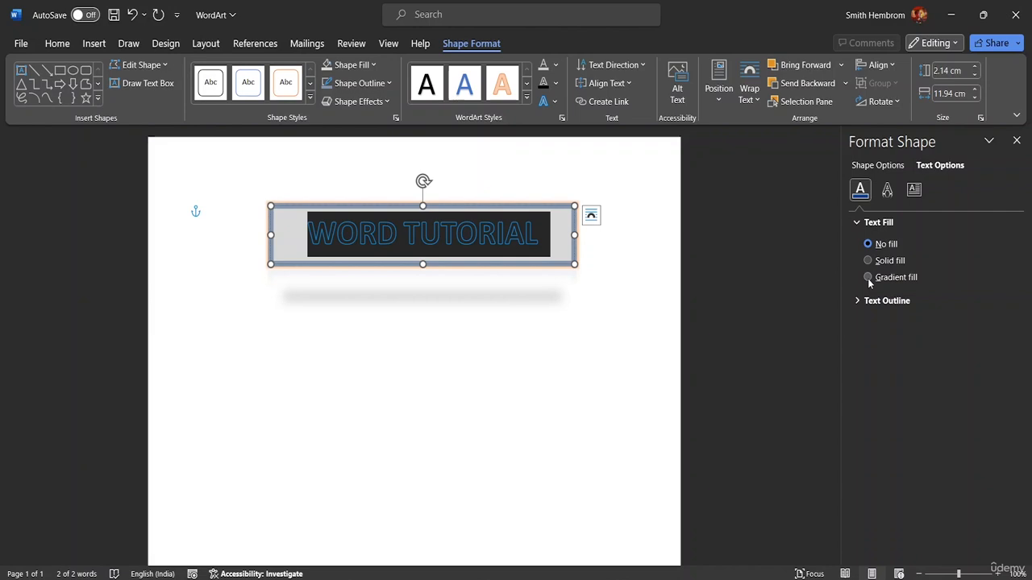
pyautogui.click(868, 279)
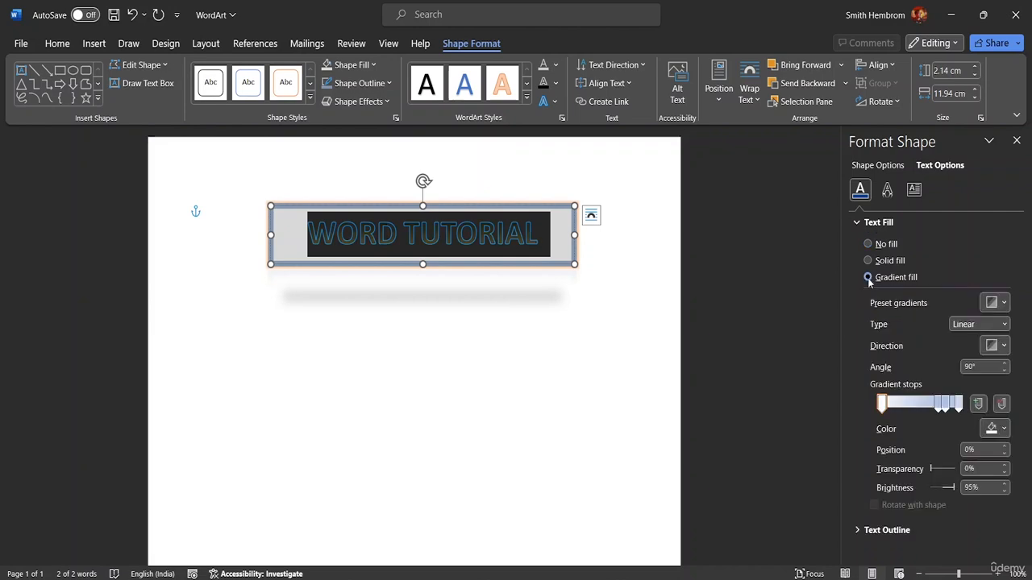
# Step: Space out the text gradient's middle stops, placing the third at 69%, and color that stop dark blue with -25% brightness
pyautogui.moveTo(938, 404)
pyautogui.mouseDown()
pyautogui.moveTo(908, 410)
pyautogui.moveTo(936, 411)
pyautogui.mouseUp()
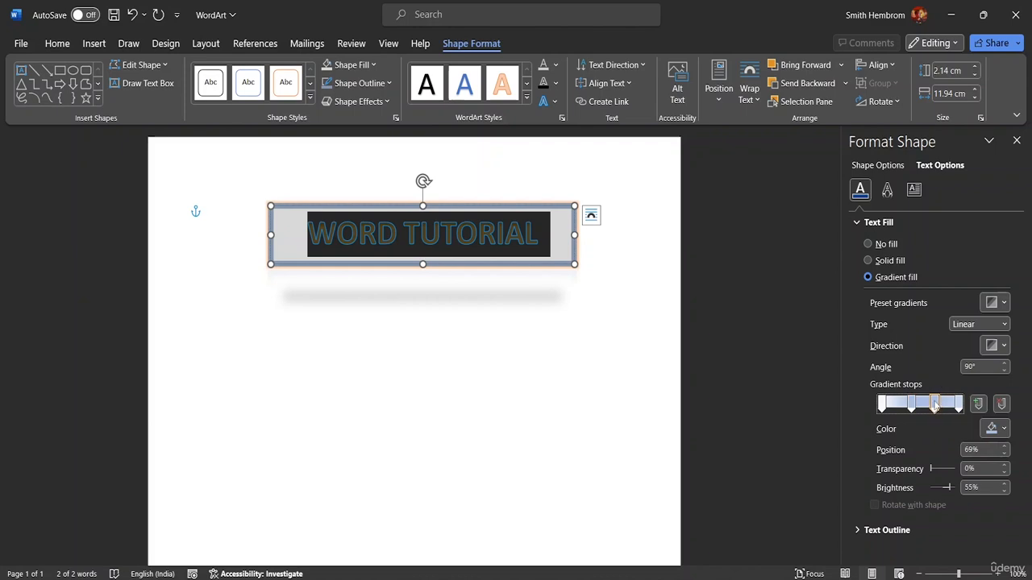
pyautogui.click(1000, 428)
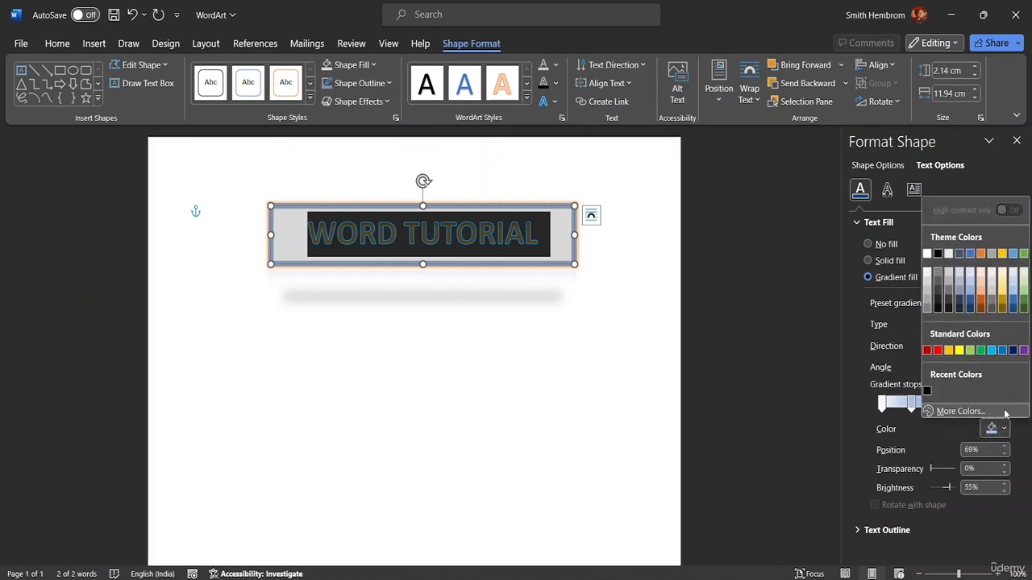
pyautogui.click(971, 303)
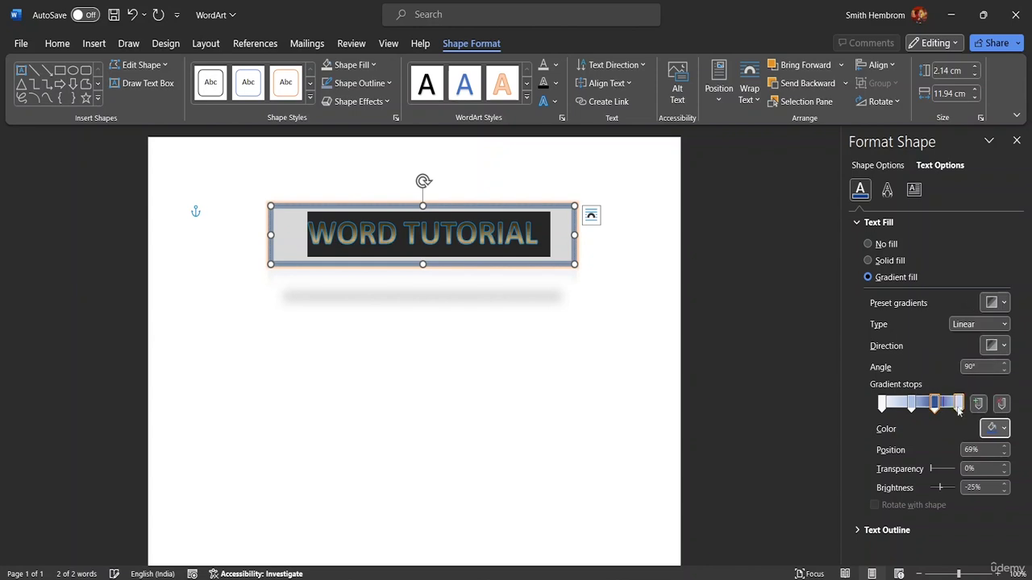
# Step: Color the text gradient's last stop, at 100%, a lighter blue with 40% brightness and deselect the WordArt
pyautogui.click(959, 408)
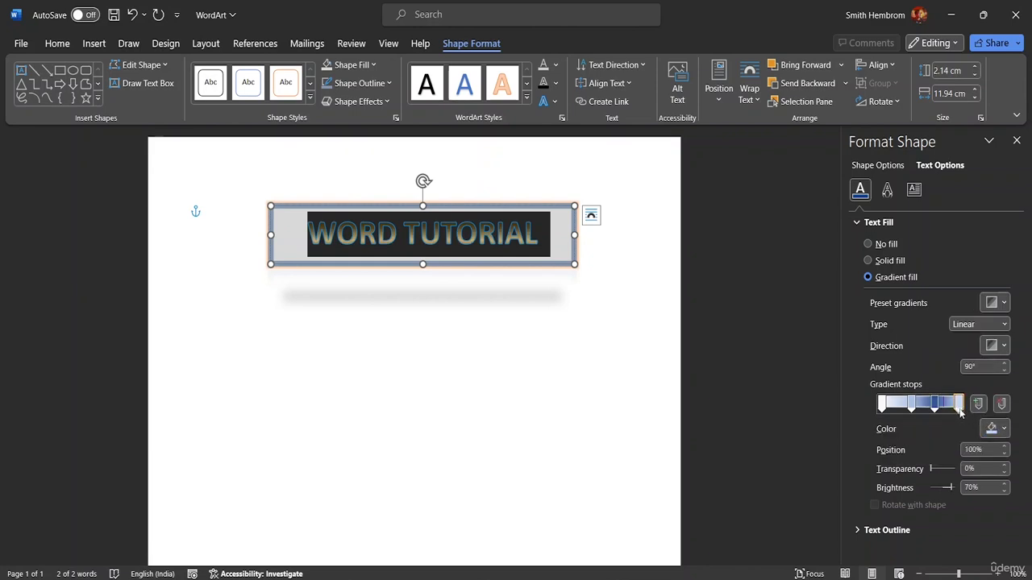
pyautogui.click(1002, 431)
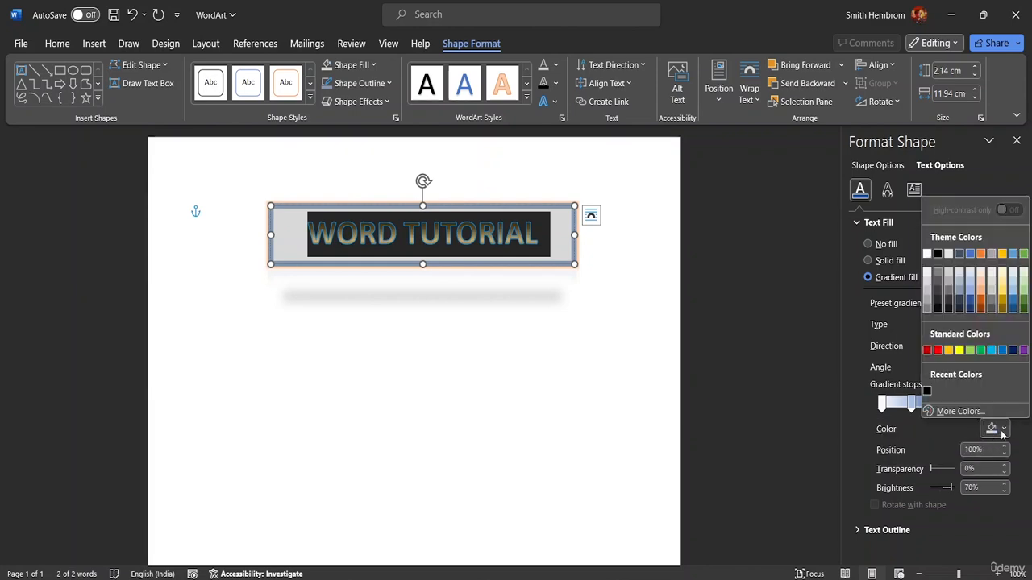
pyautogui.click(972, 300)
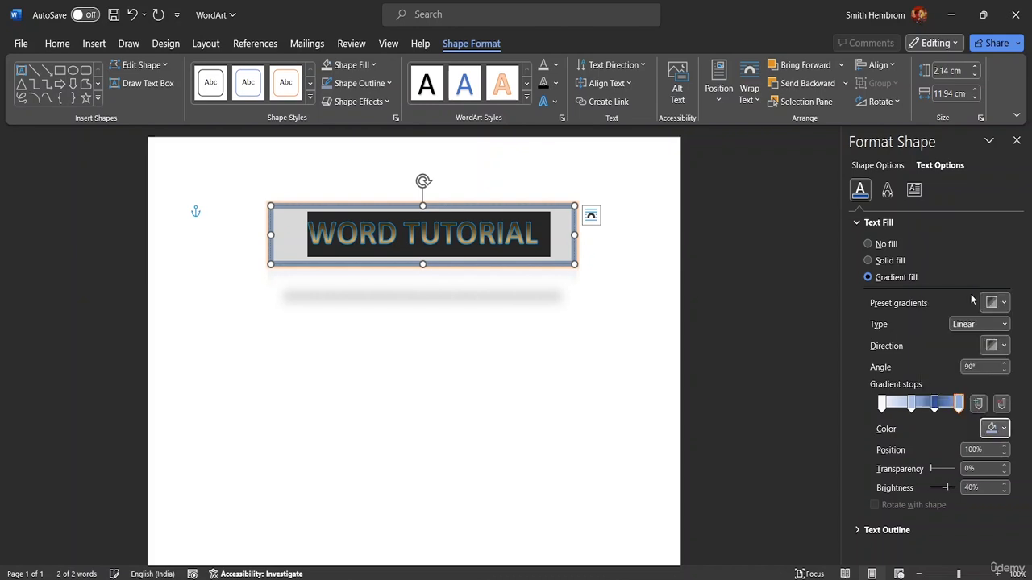
pyautogui.click(762, 335)
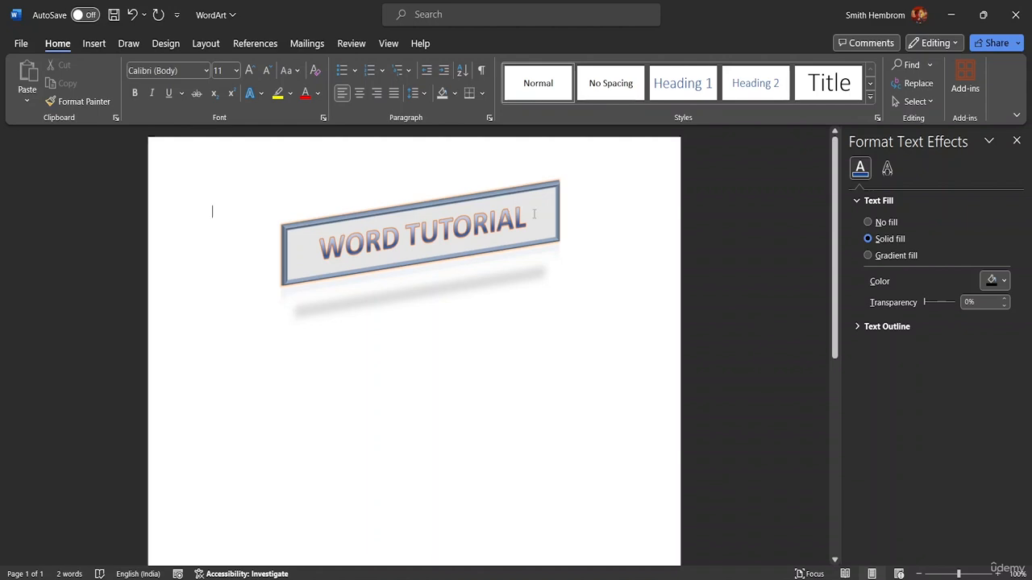
# Step: Select the WORD TUTORIAL WordArt text and set its text outline weight to 2¼ pt
pyautogui.moveTo(533, 214); pyautogui.dragTo(307, 233)
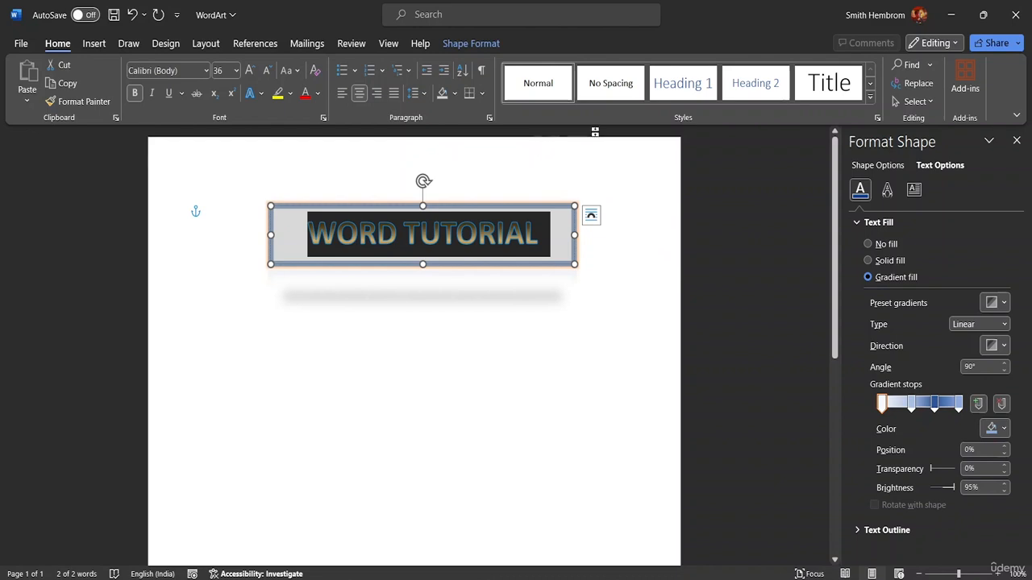
pyautogui.click(573, 223)
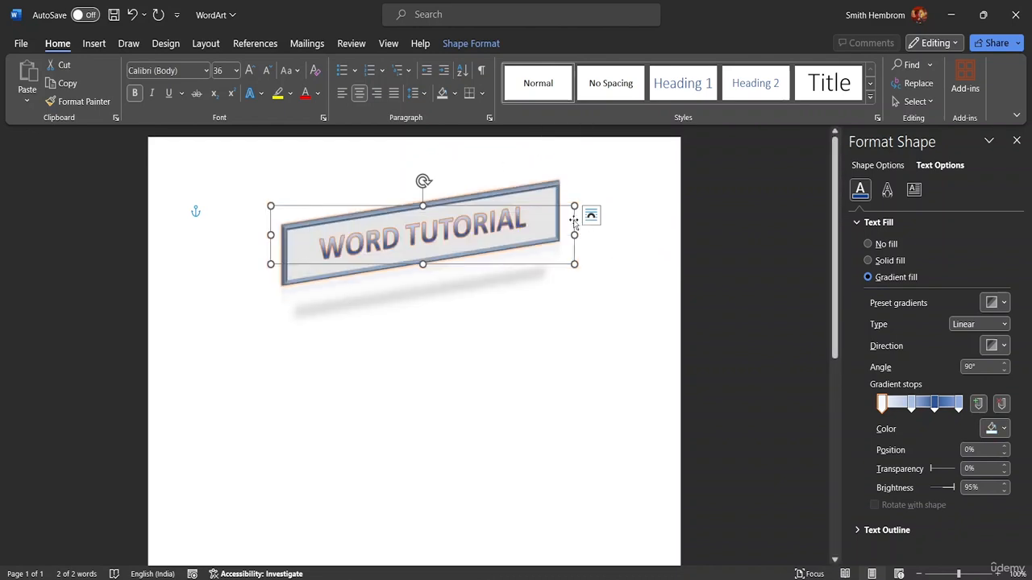
pyautogui.click(464, 45)
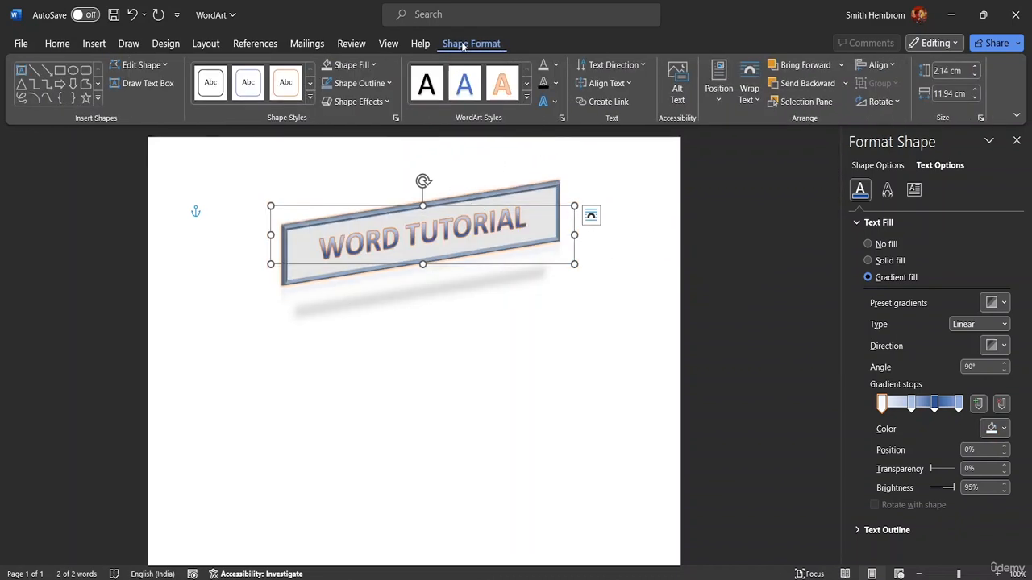
pyautogui.click(555, 84)
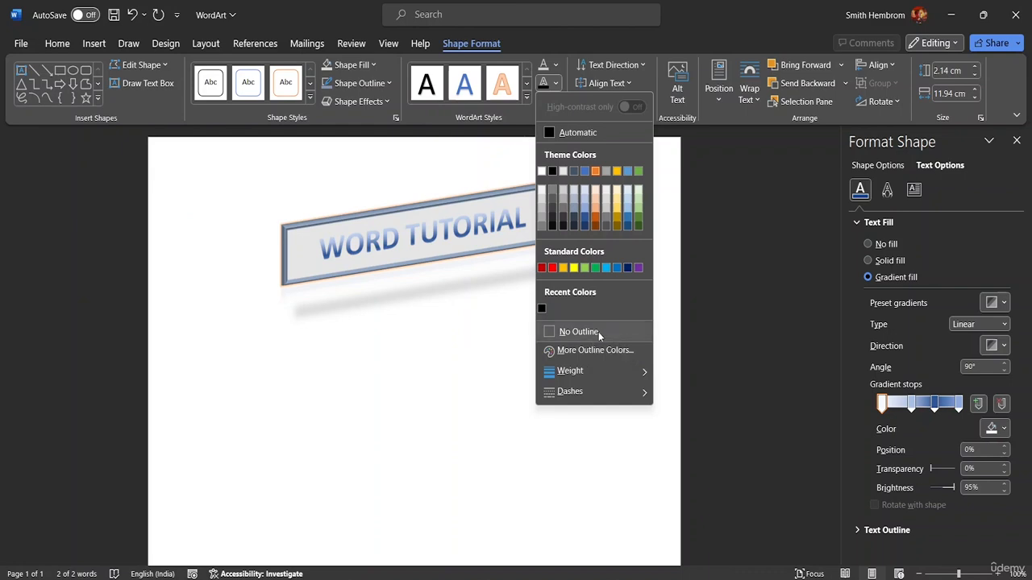
pyautogui.moveTo(593, 375)
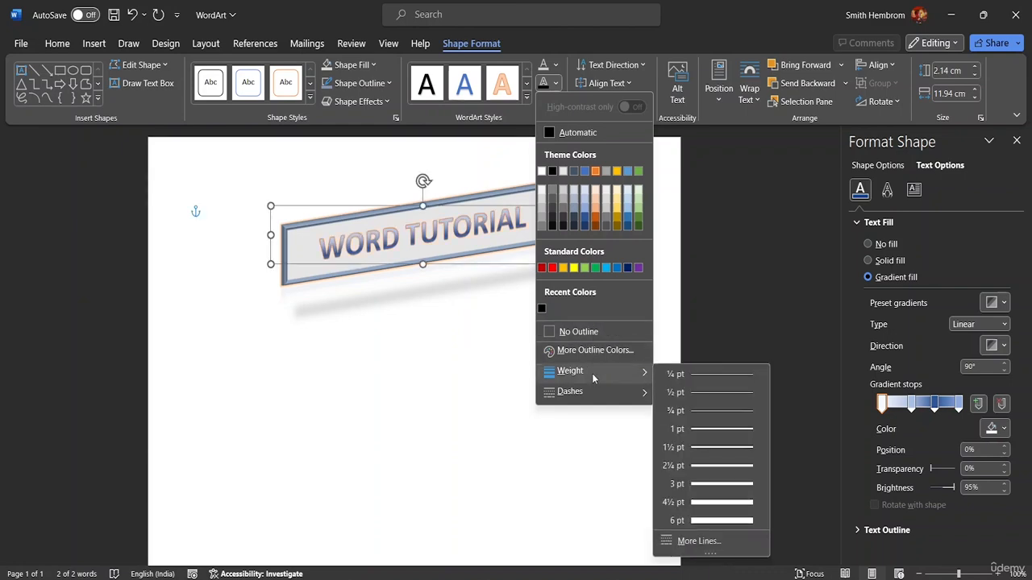
pyautogui.click(690, 467)
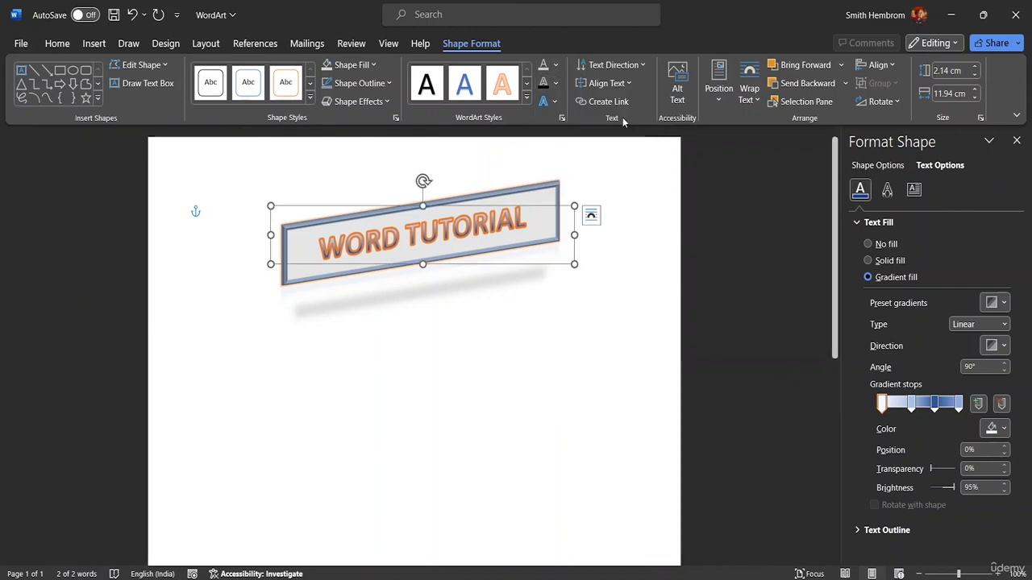
# Step: Set the WordArt's text outline to a dark gray theme color and look through the available dash styles
pyautogui.click(555, 83)
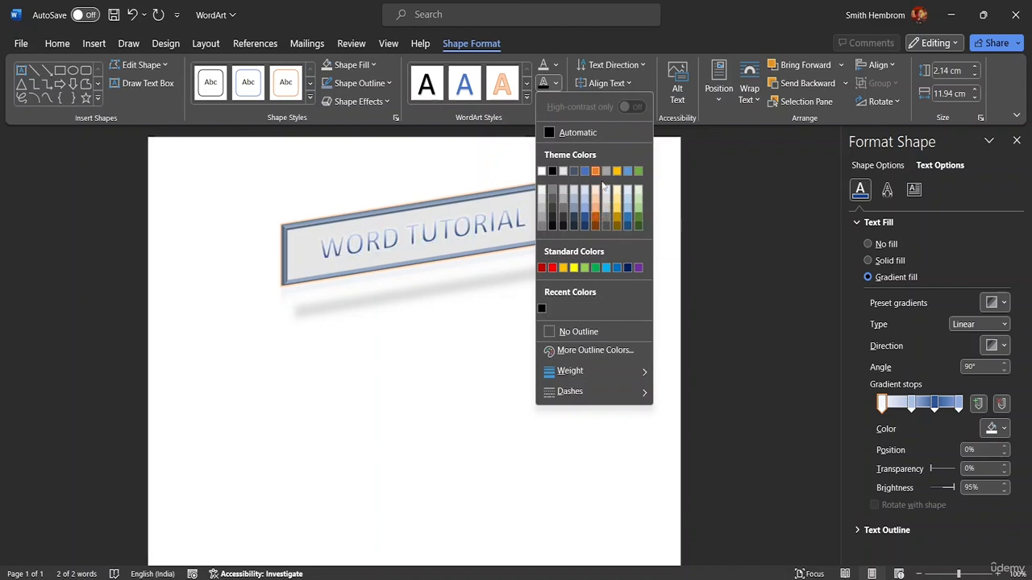
pyautogui.click(560, 218)
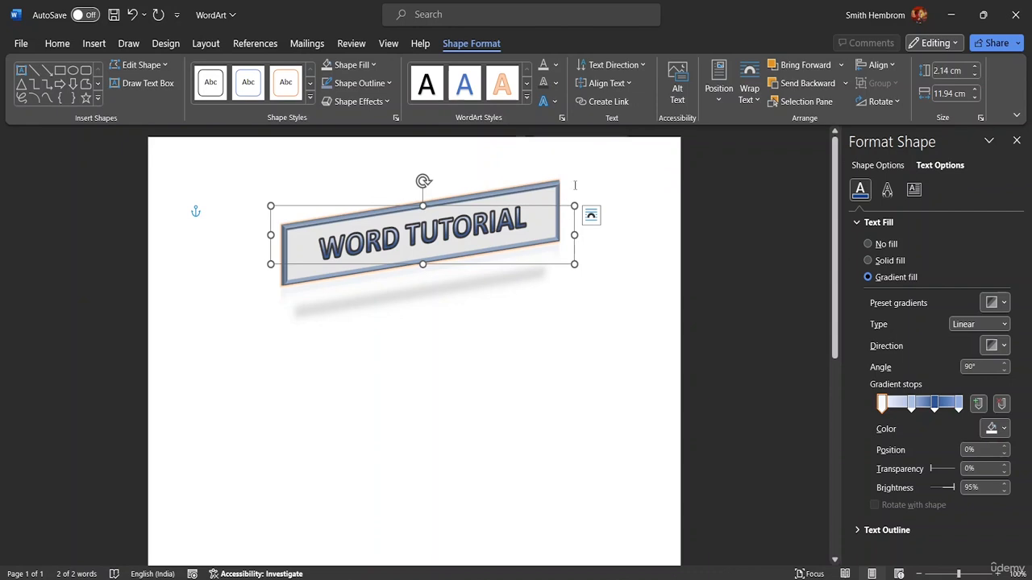
pyautogui.click(553, 85)
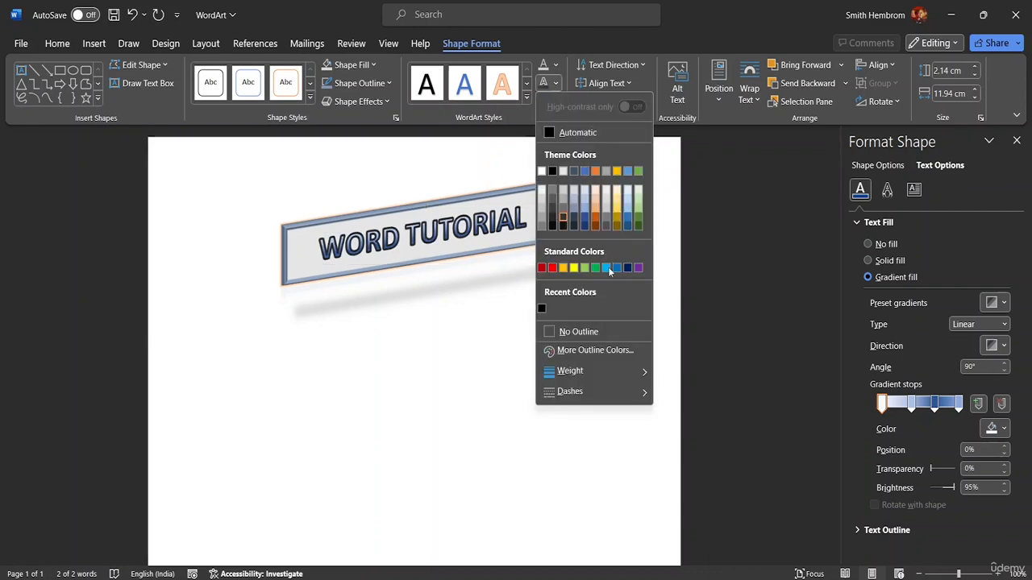
pyautogui.moveTo(618, 396)
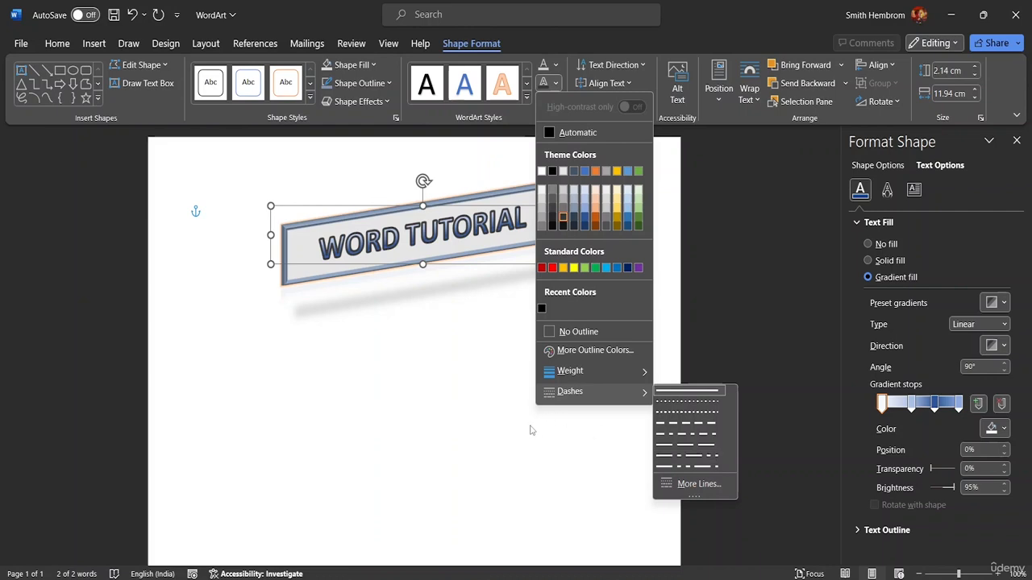
pyautogui.click(520, 403)
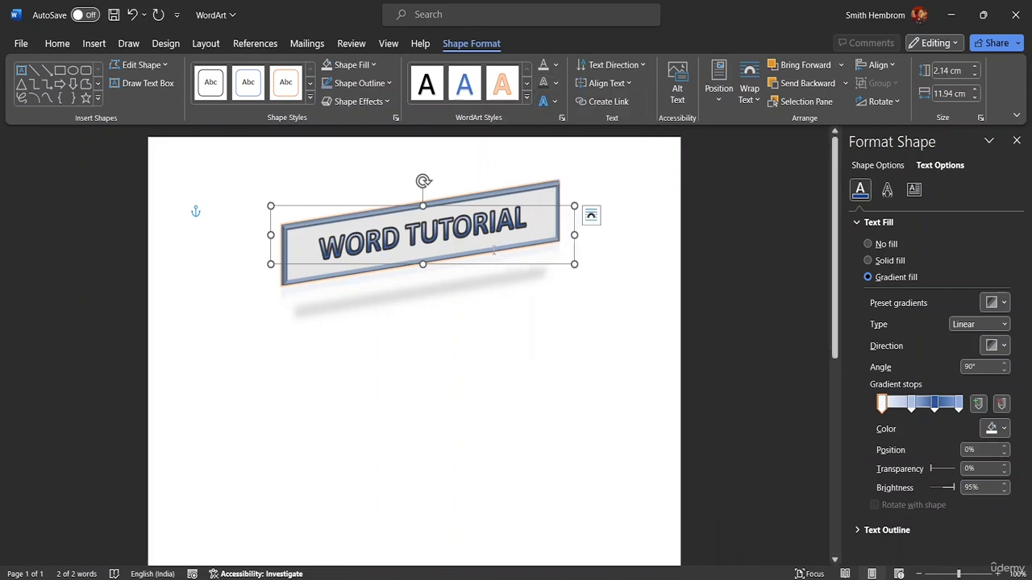
# Step: Give the WordArt's text outline the custom dark purple-blue color #260B69
pyautogui.click(555, 83)
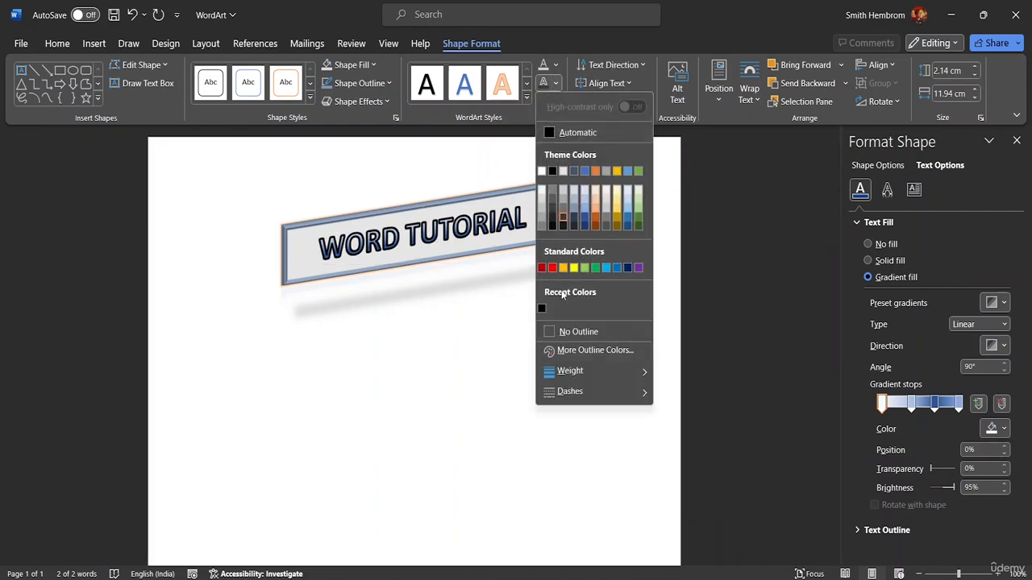
pyautogui.click(565, 355)
pyautogui.moveTo(504, 244)
pyautogui.mouseDown()
pyautogui.moveTo(480, 246)
pyautogui.moveTo(491, 235)
pyautogui.mouseUp()
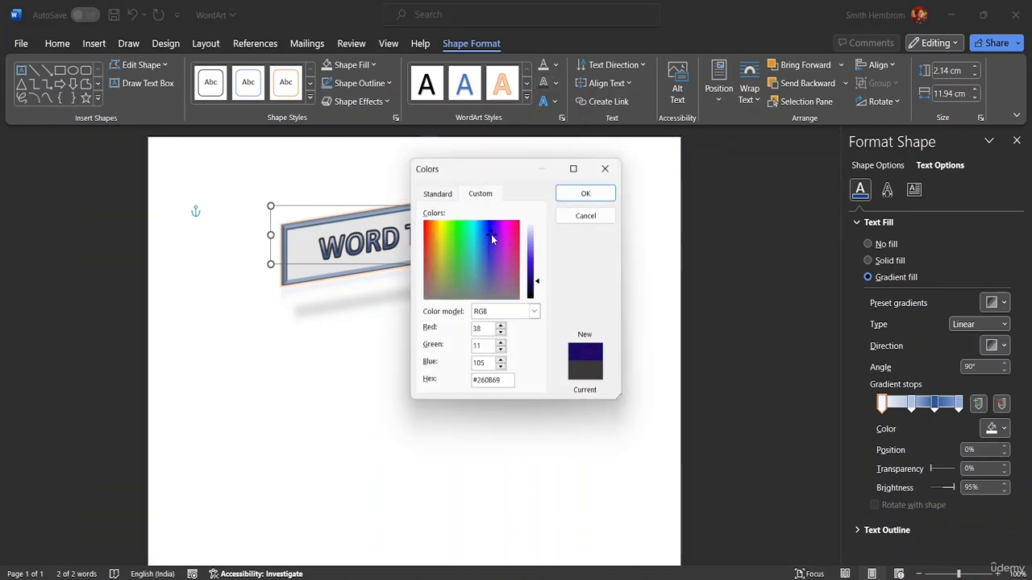
pyautogui.click(584, 194)
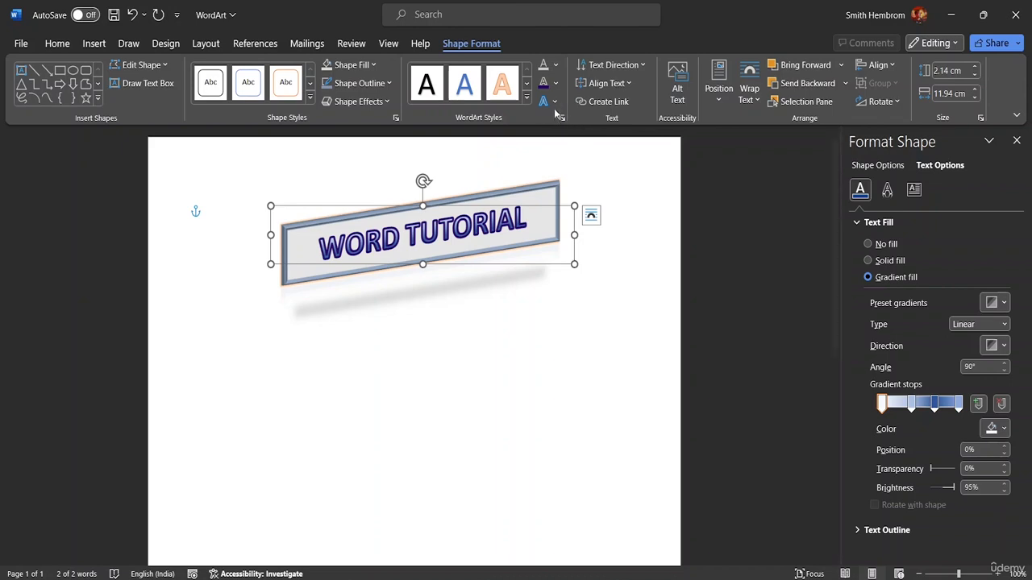
# Step: Select all of the WordArt text, apply the Inside: Top Right inner shadow to it and deselect the WordArt
pyautogui.click(530, 227)
pyautogui.tripleClick(524, 227)
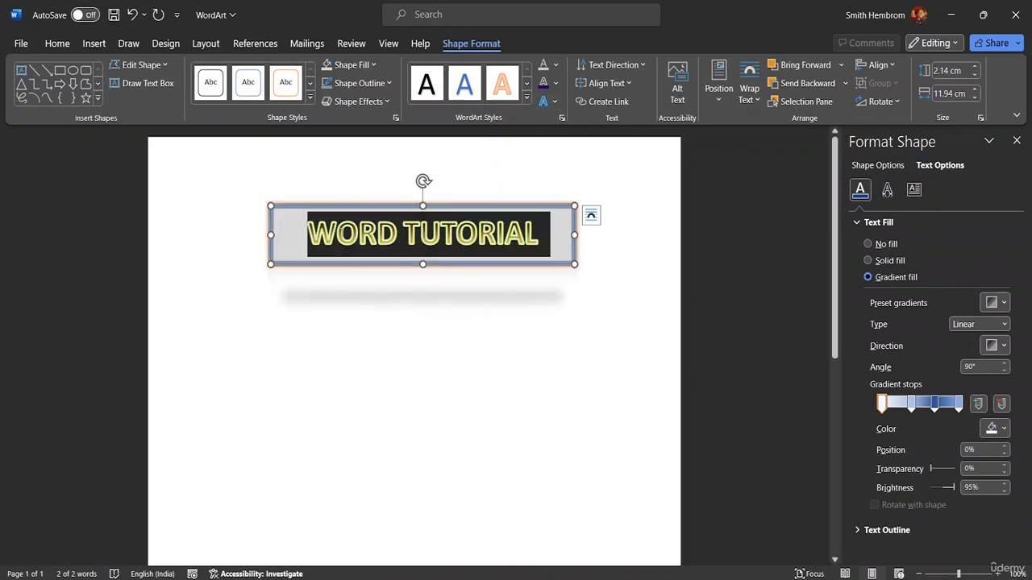
pyautogui.click(544, 103)
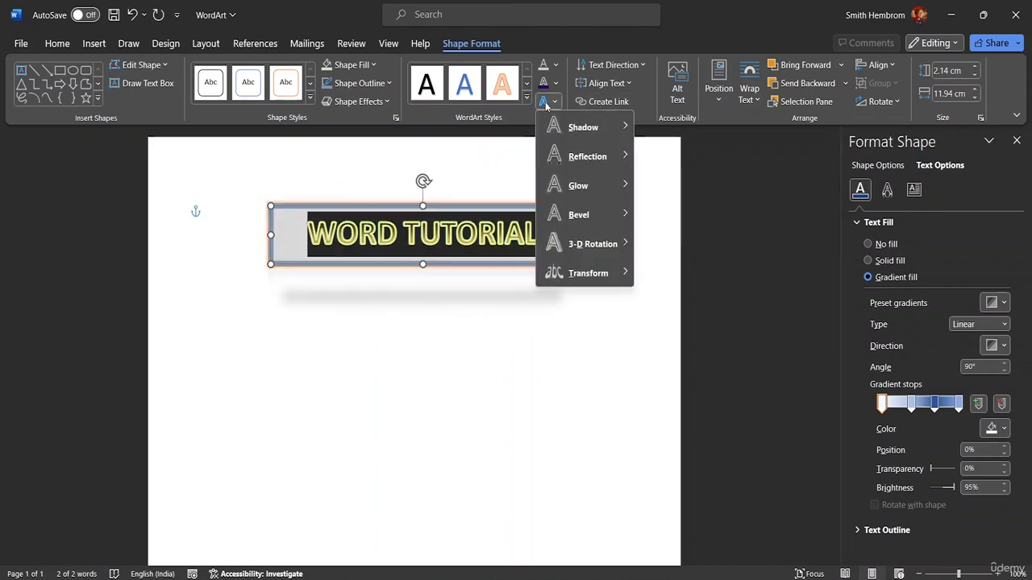
pyautogui.moveTo(587, 133)
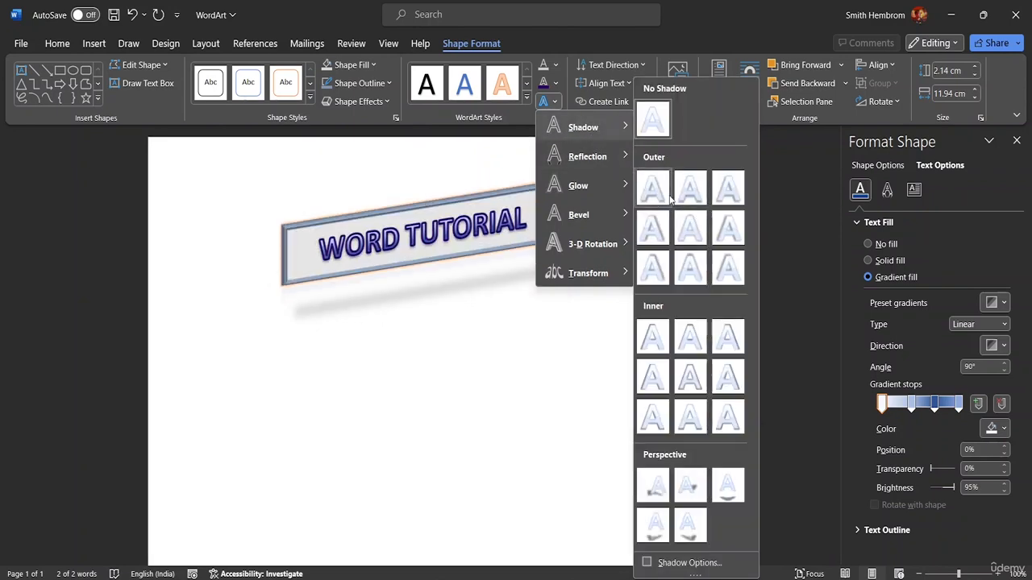
pyautogui.moveTo(610, 129)
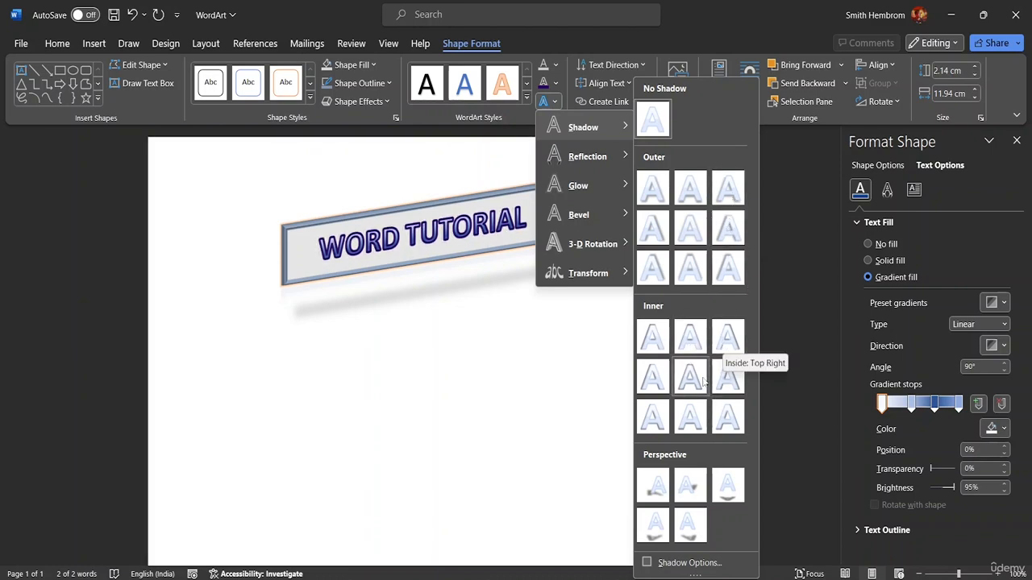
pyautogui.click(727, 334)
pyautogui.click(722, 331)
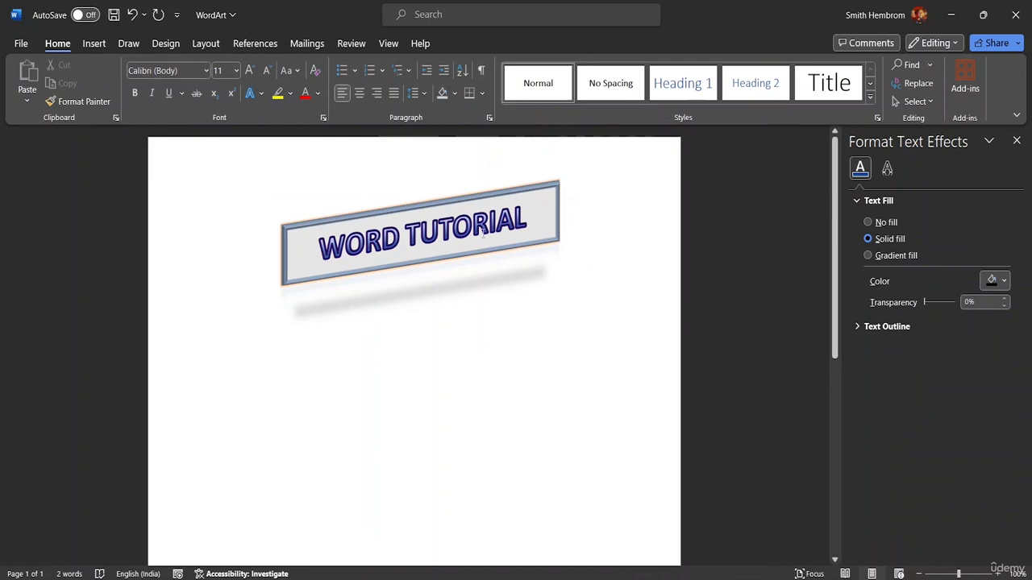
# Step: Reselect the WordArt text and try the Isometric: Top Up 3-D rotation on it
pyautogui.click(536, 221)
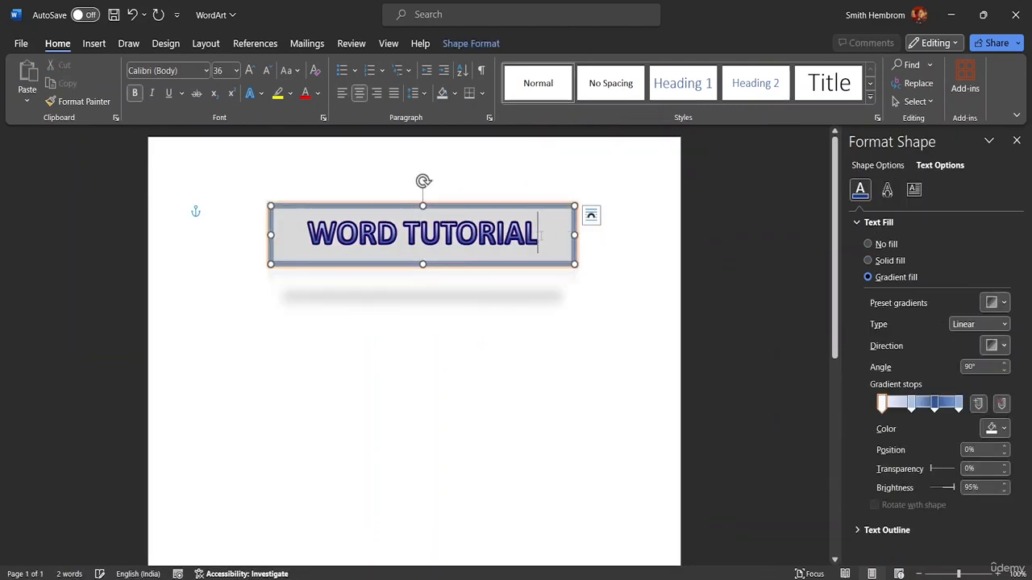
pyautogui.moveTo(547, 235); pyautogui.dragTo(269, 227)
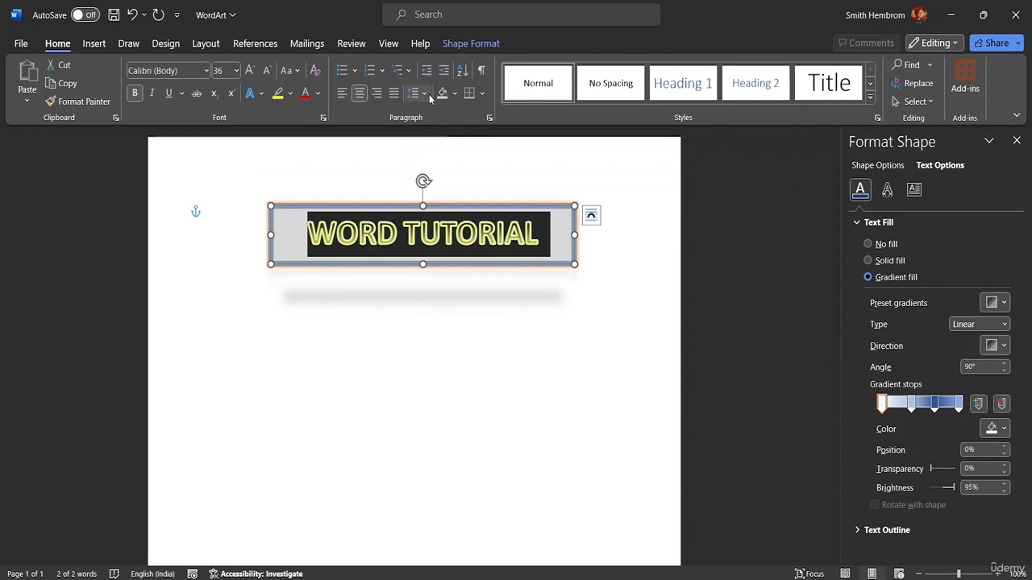
pyautogui.click(467, 44)
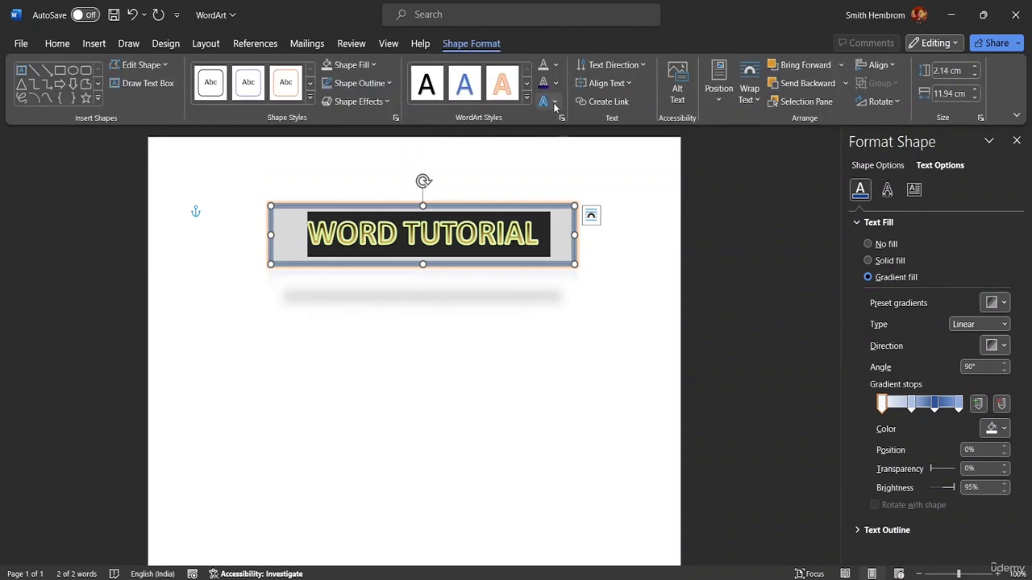
pyautogui.click(553, 102)
pyautogui.moveTo(594, 245)
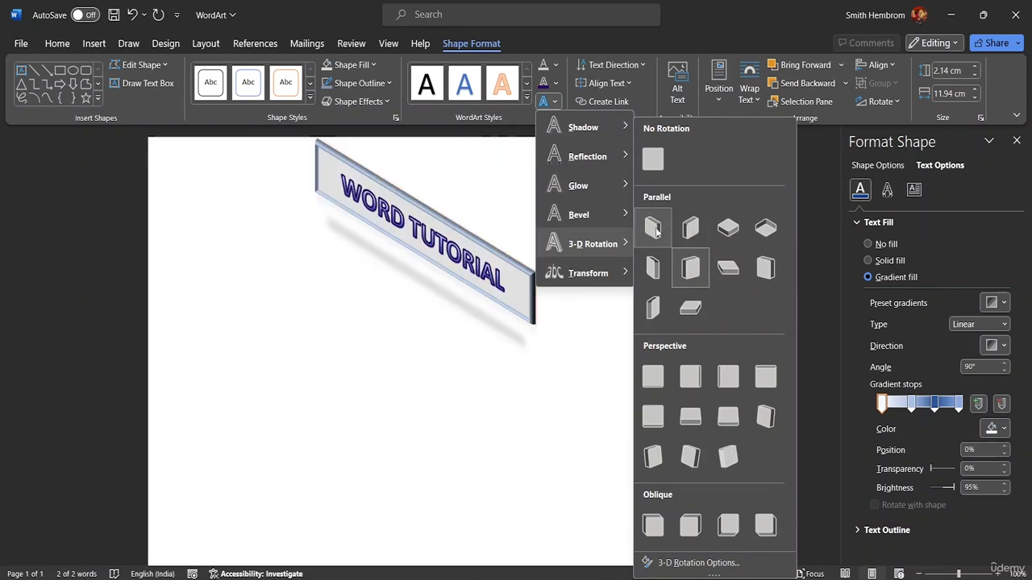
pyautogui.click(726, 229)
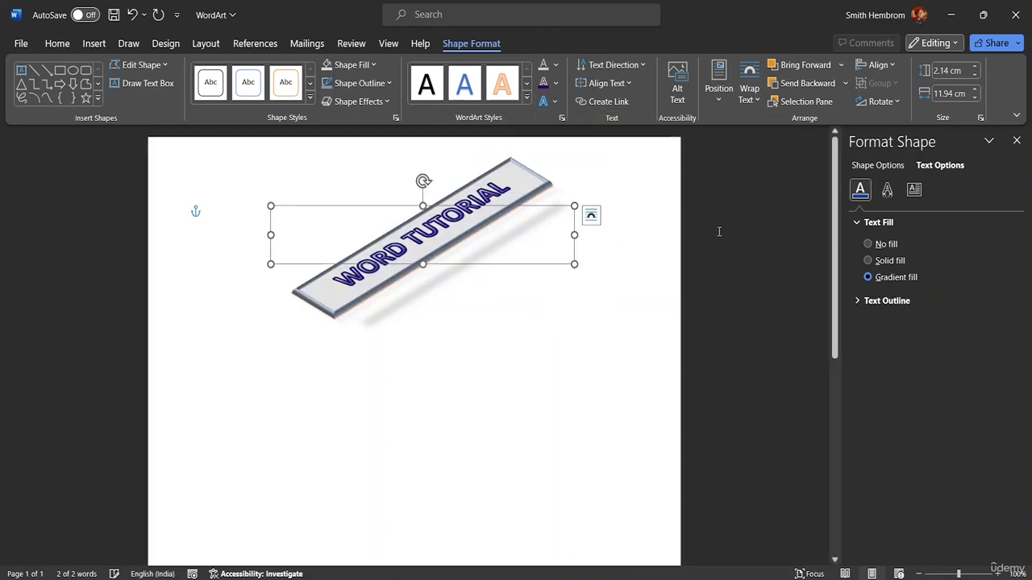
# Step: Set the WordArt's 3-D rotation to No Rotation and warp its text with the Stop transform
pyautogui.click(545, 101)
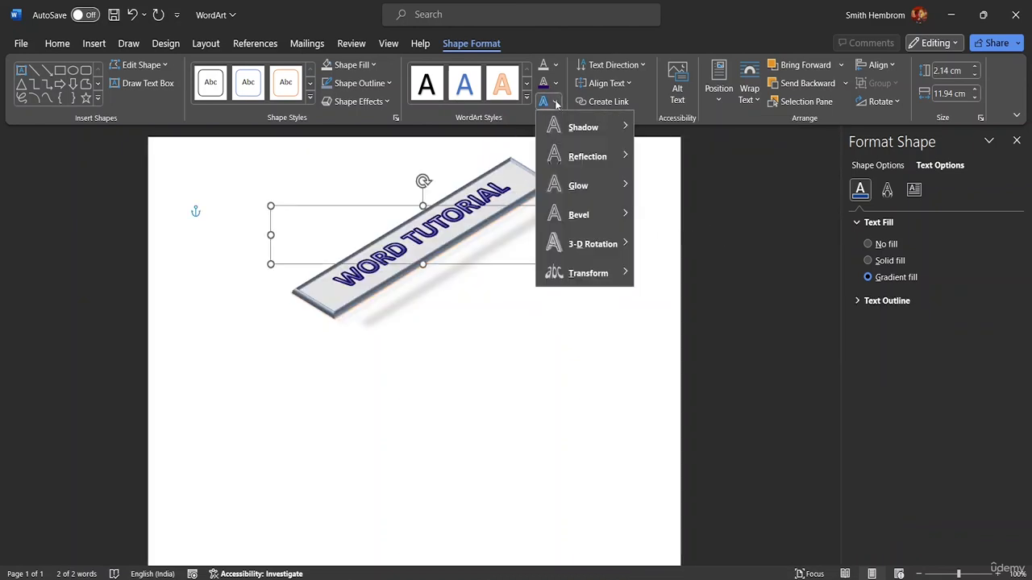
pyautogui.moveTo(590, 275)
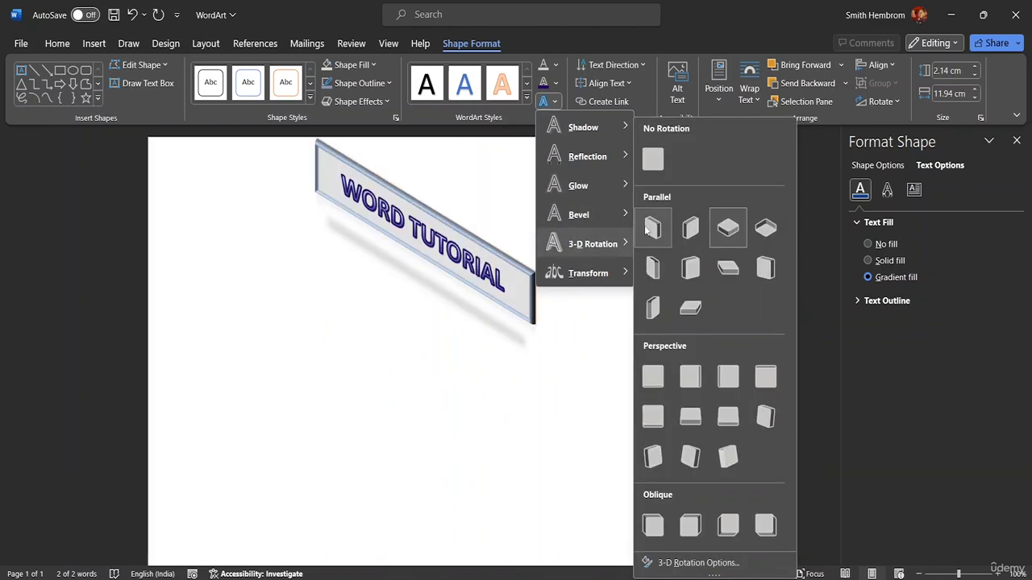
pyautogui.click(652, 165)
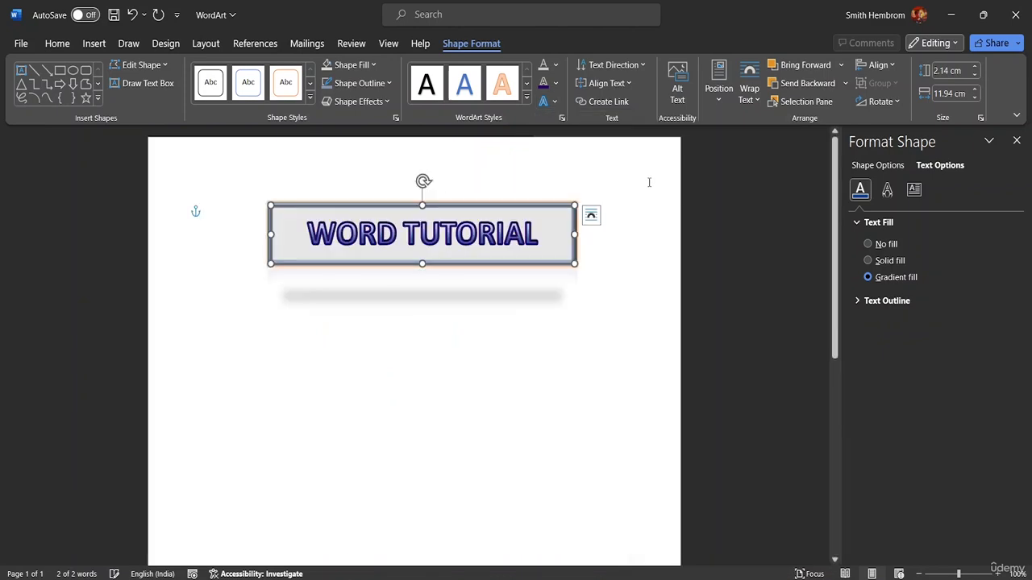
pyautogui.click(555, 102)
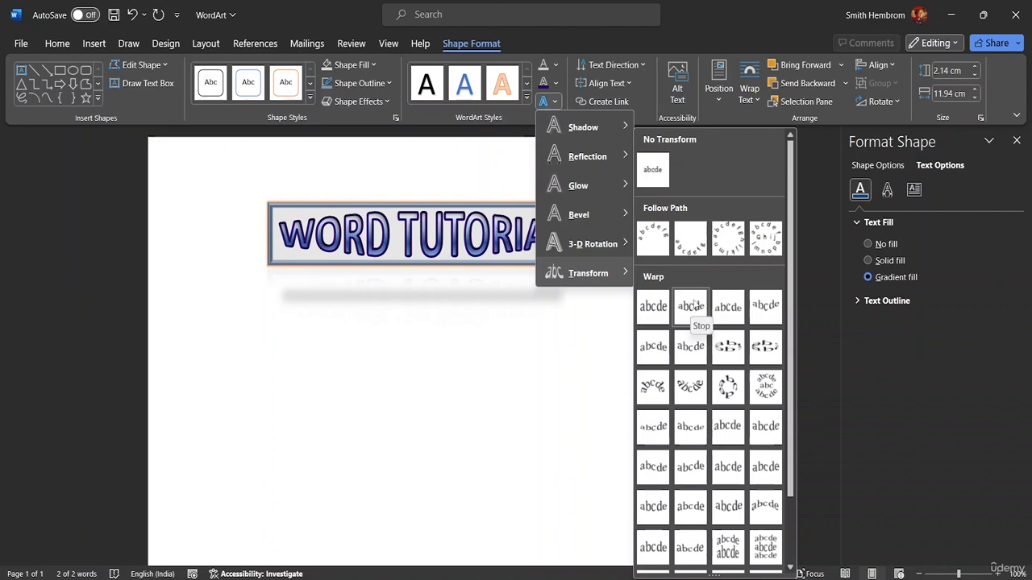
pyautogui.click(690, 296)
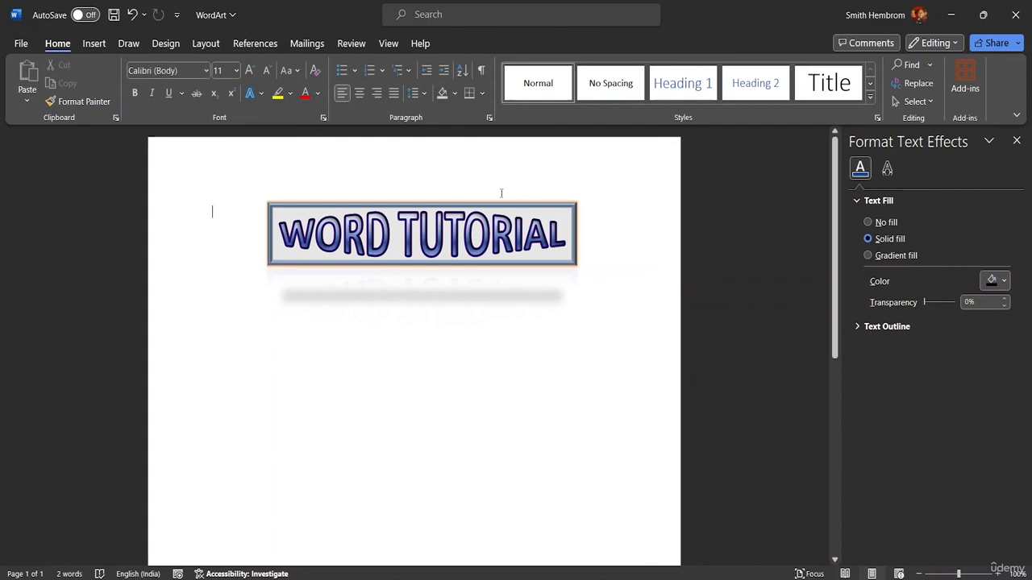
# Step: Select the warped WordArt again and apply the first preset in the text bevel gallery to it
pyautogui.click(558, 240)
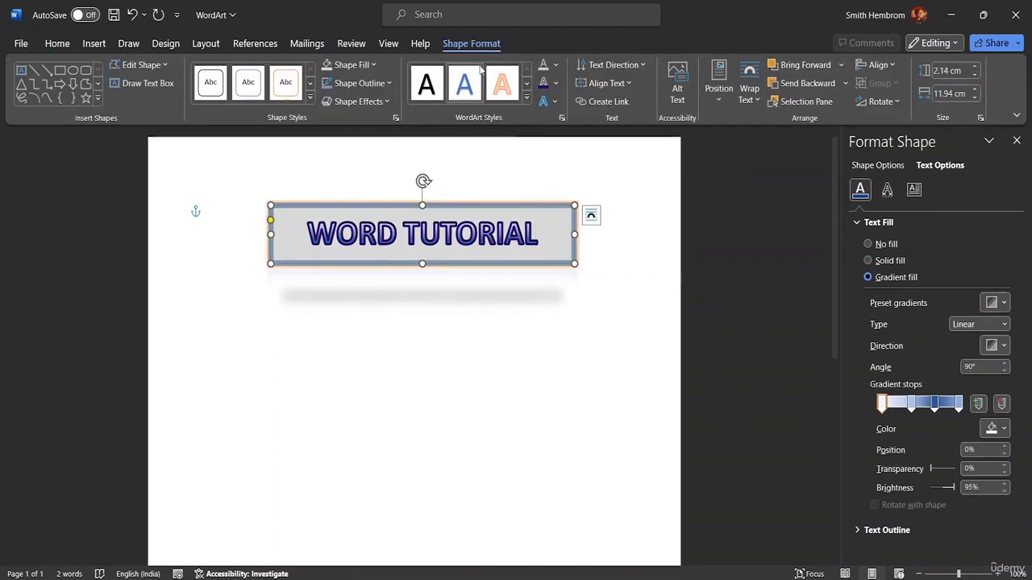
pyautogui.click(554, 103)
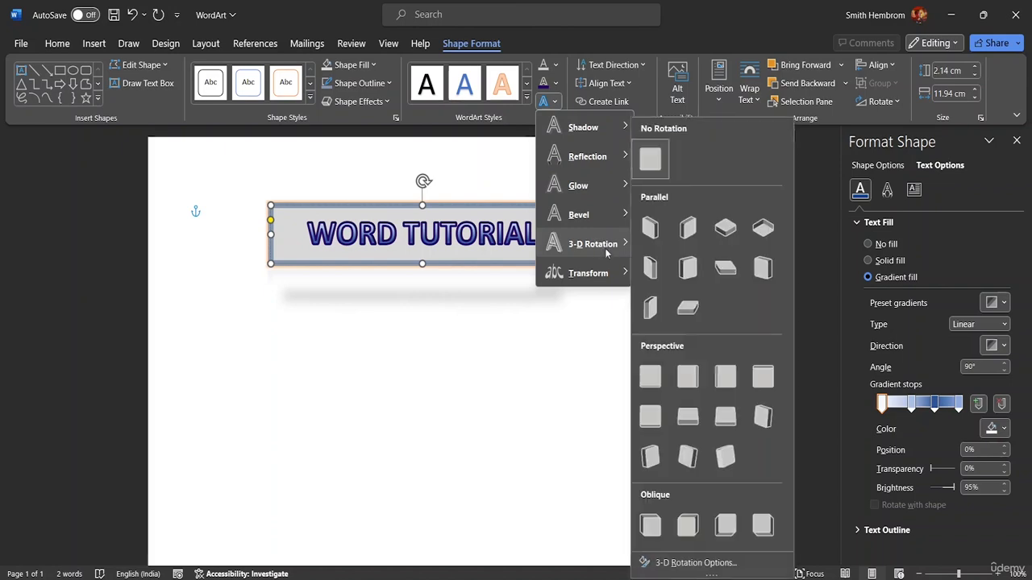
pyautogui.moveTo(604, 219)
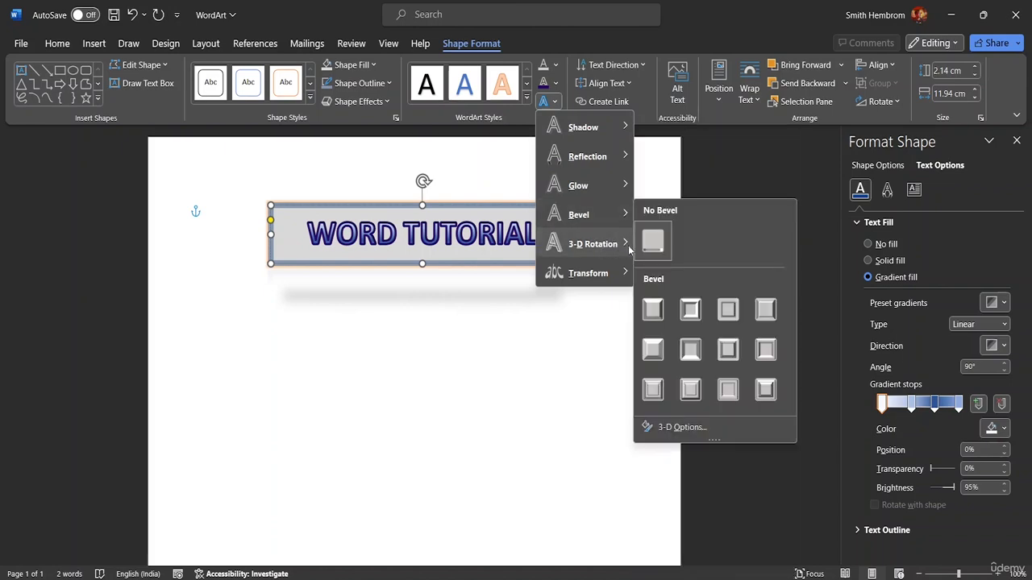
pyautogui.click(653, 309)
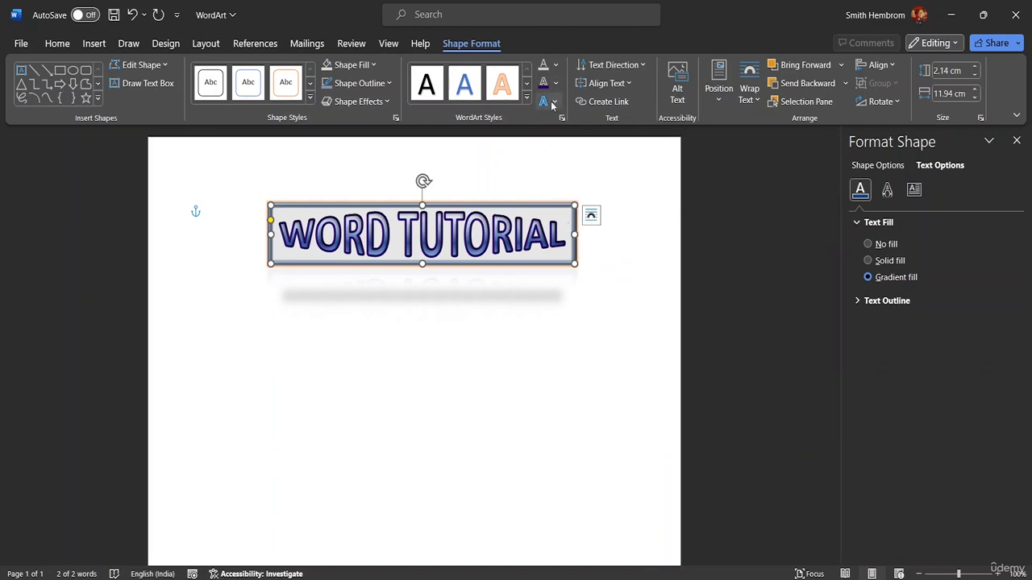
pyautogui.click(636, 69)
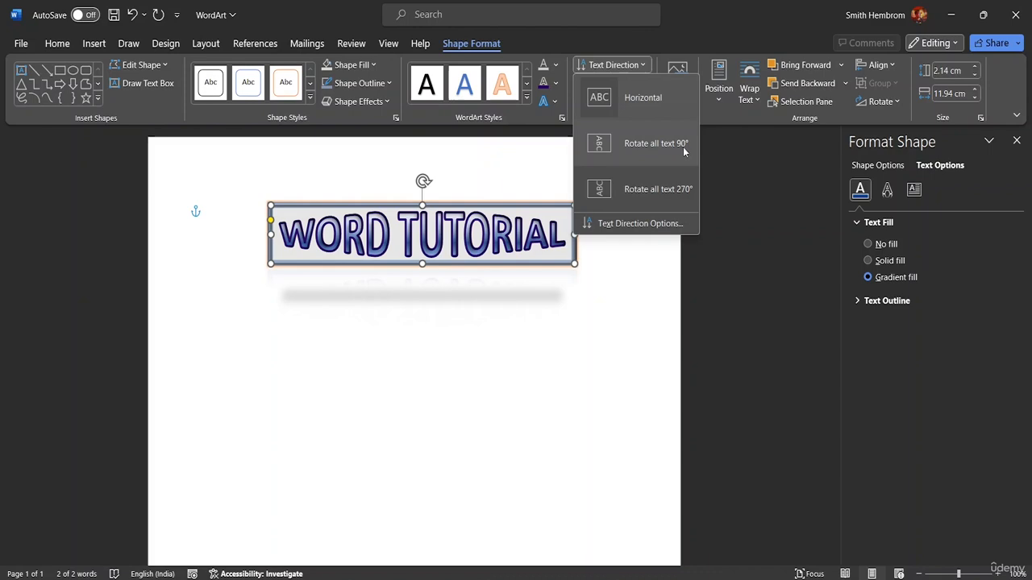
pyautogui.click(441, 495)
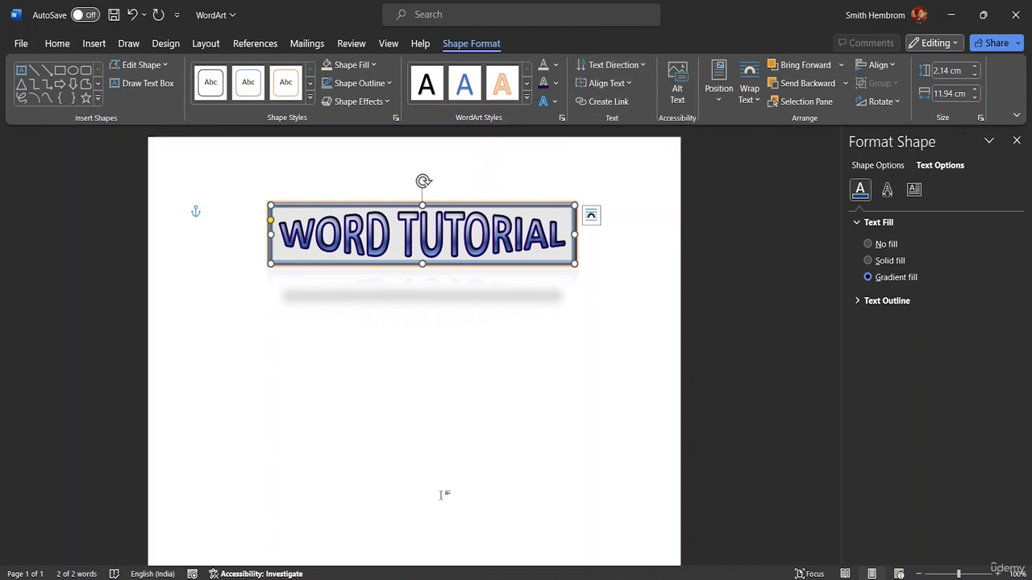
# Step: Try the Rotate all text 90° direction on the WordArt and set its text direction back to Horizontal
pyautogui.click(555, 101)
pyautogui.click(641, 64)
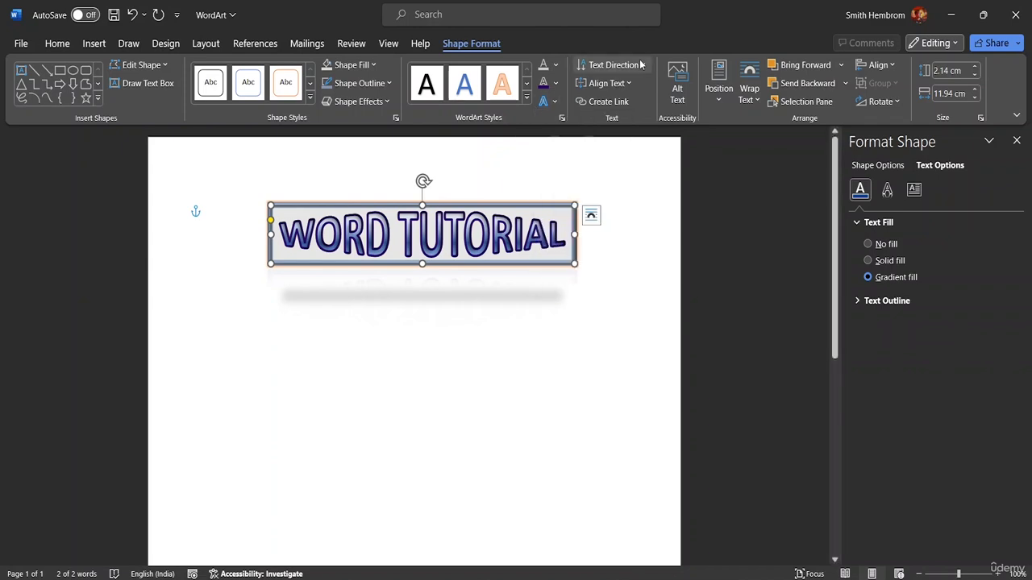
pyautogui.click(640, 65)
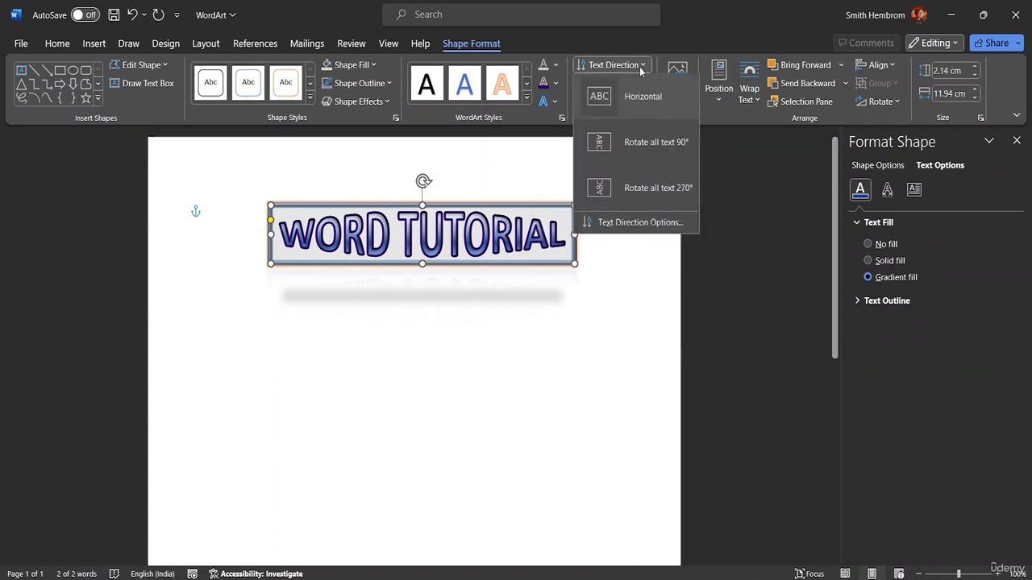
pyautogui.click(632, 150)
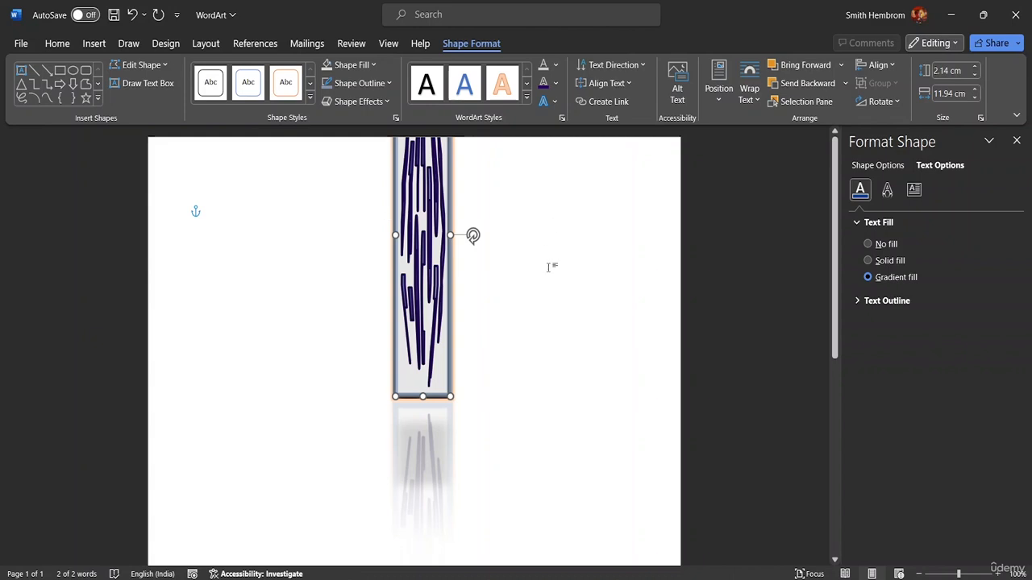
pyautogui.click(637, 64)
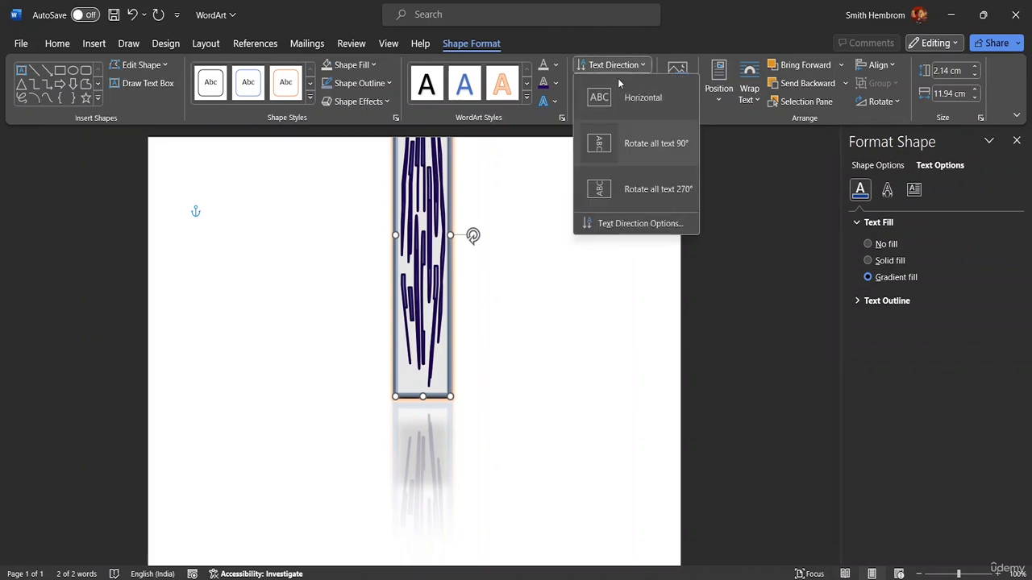
pyautogui.click(619, 98)
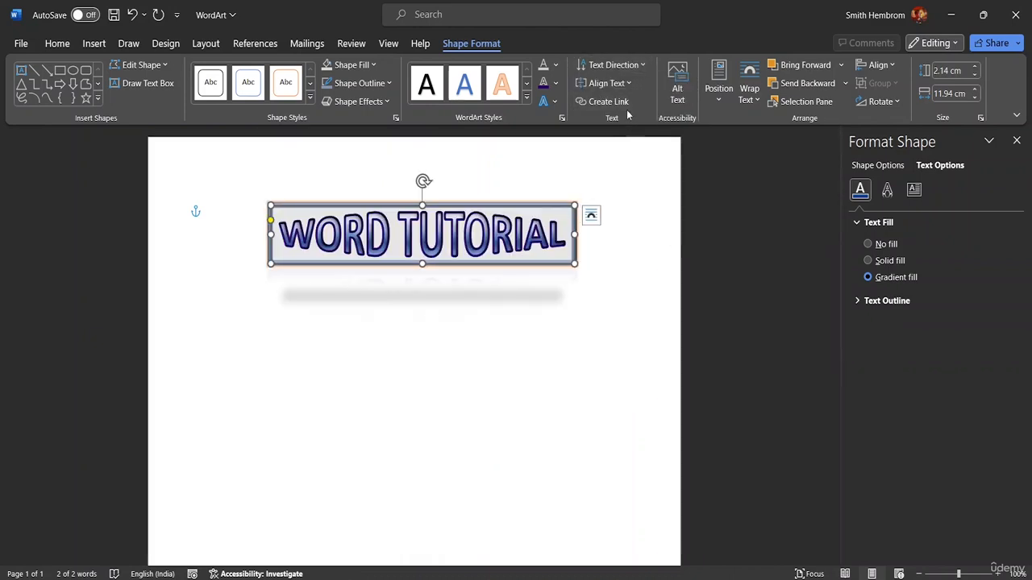
# Step: Set the vertical alignment of the WordArt text within its shape to Middle
pyautogui.click(628, 84)
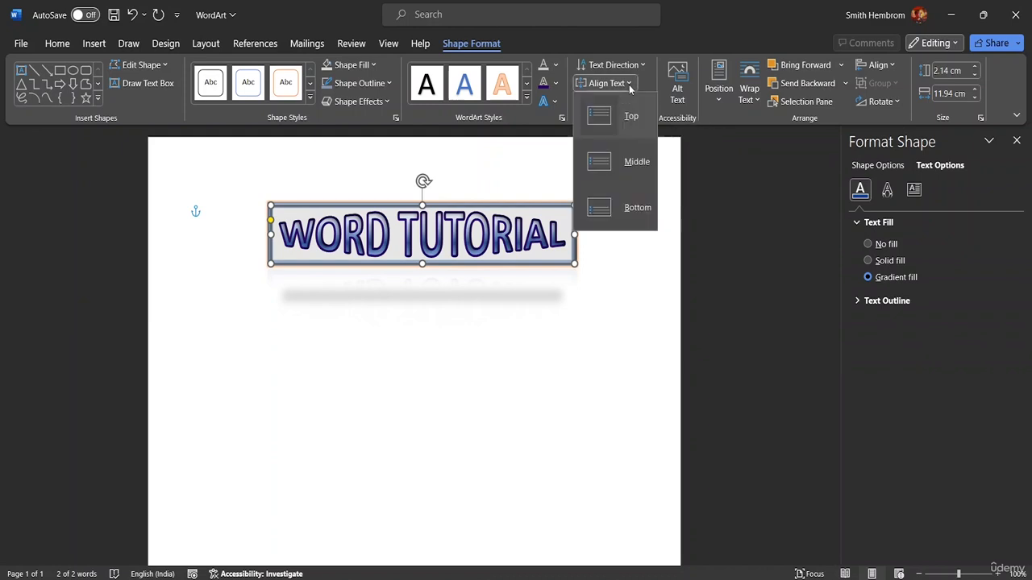
pyautogui.click(617, 161)
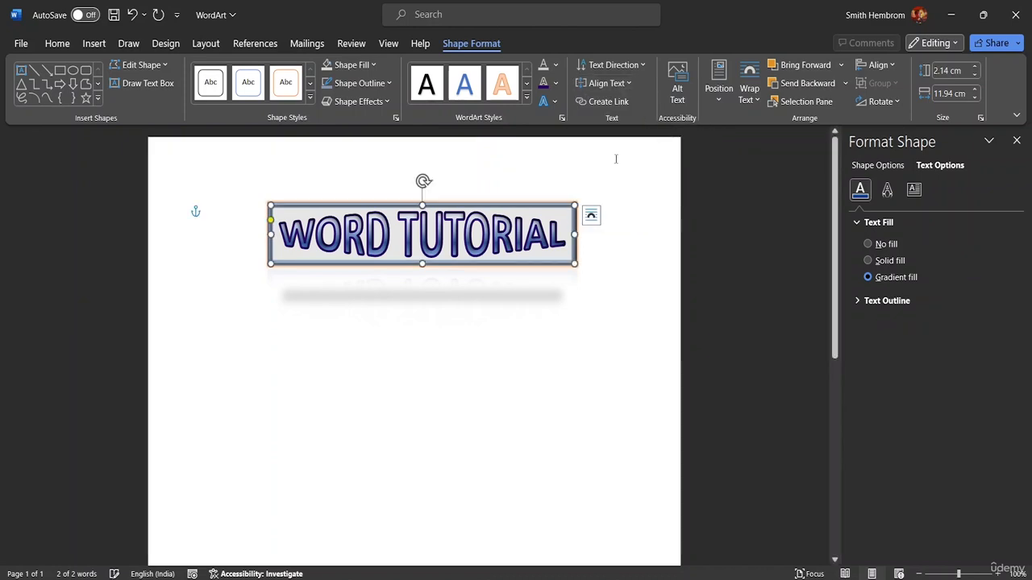
pyautogui.click(628, 84)
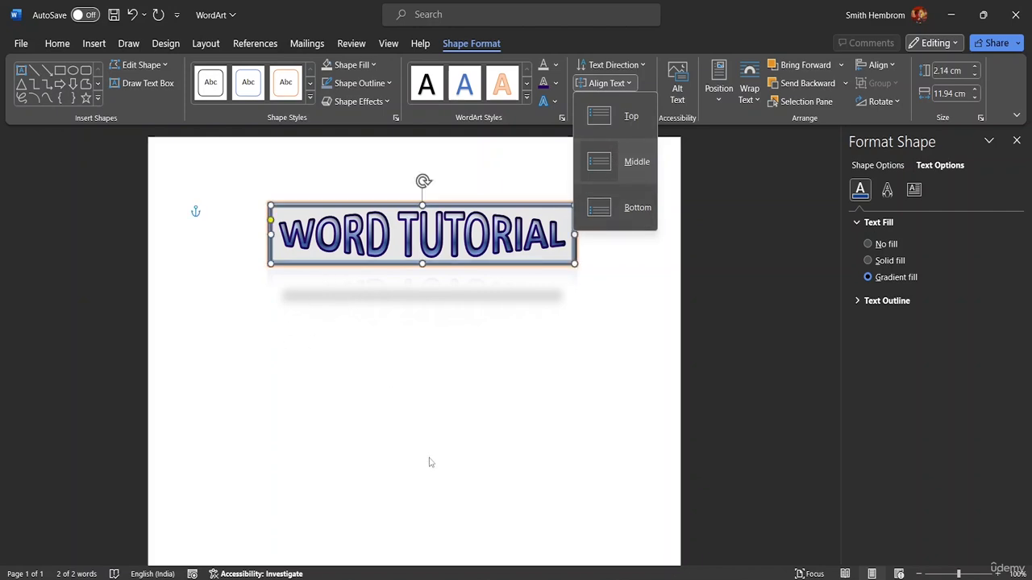
# Step: Add two sample lines of body text, ABC and BDA, below the WordArt
pyautogui.click(227, 350)
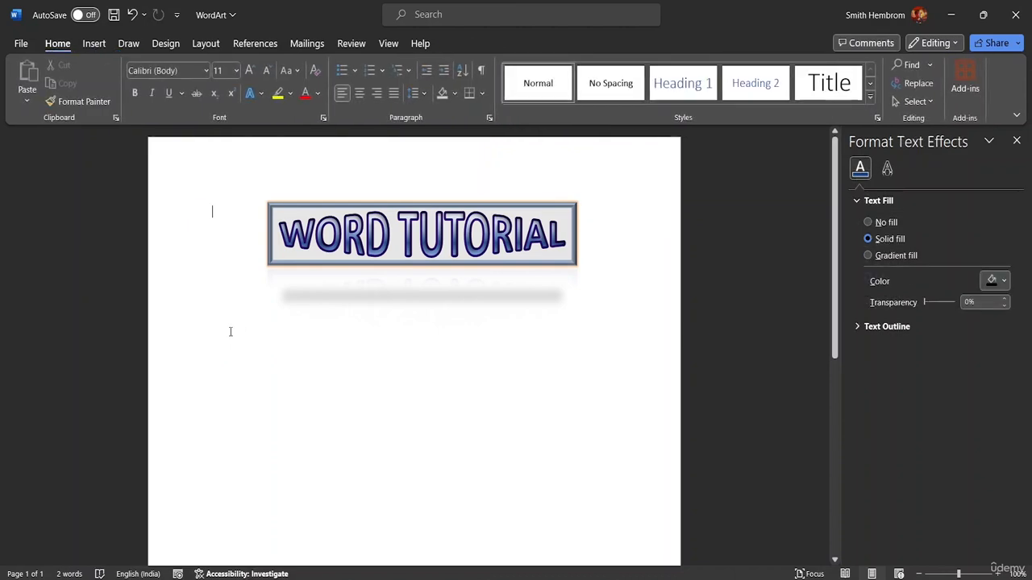
pyautogui.press('Return')
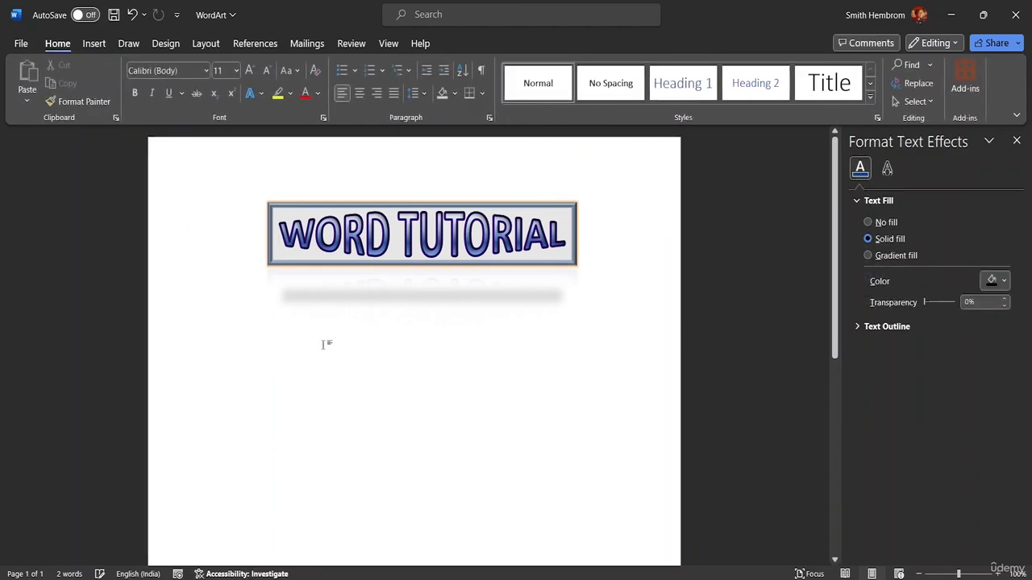
pyautogui.write('ABC')
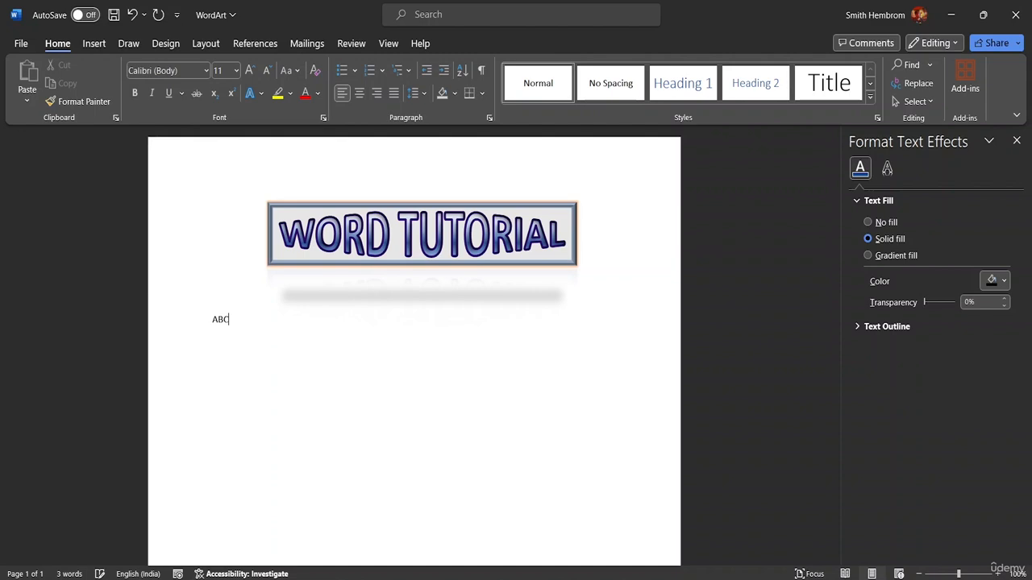
pyautogui.press('Return')
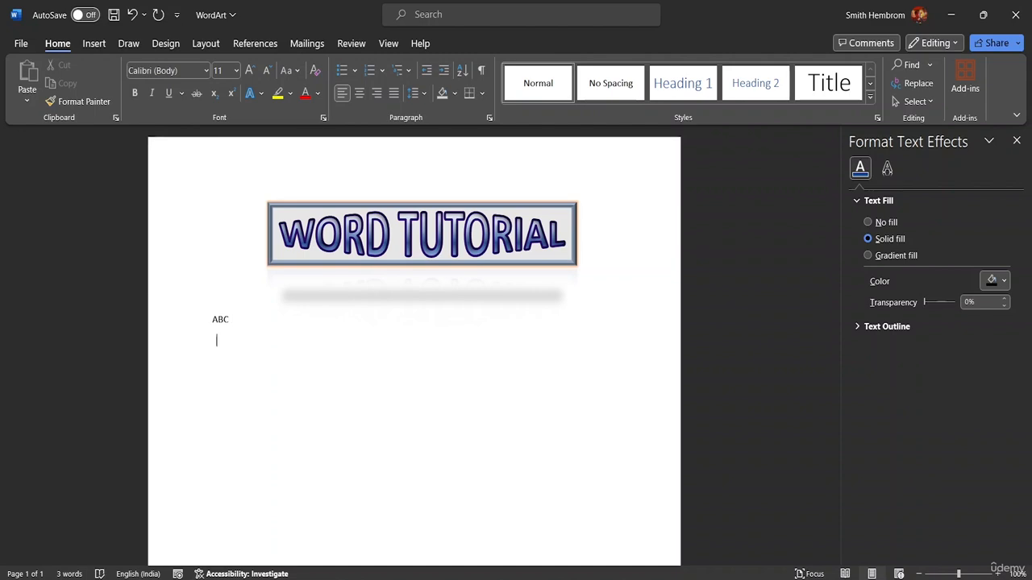
pyautogui.write('BDA')
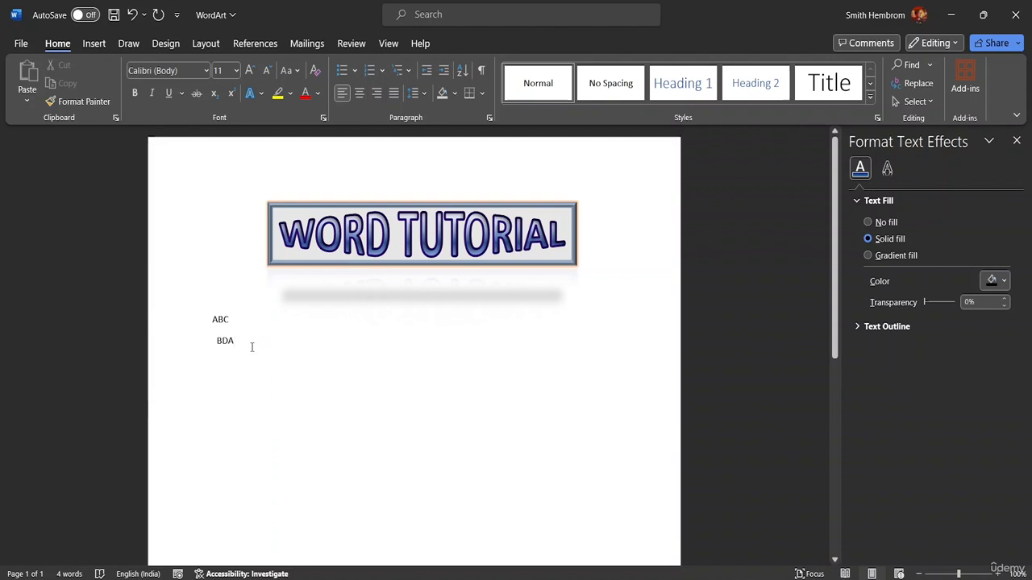
# Step: Select the ABC and BDA sample lines below the WordArt and delete them
pyautogui.moveTo(251, 347); pyautogui.dragTo(215, 295)
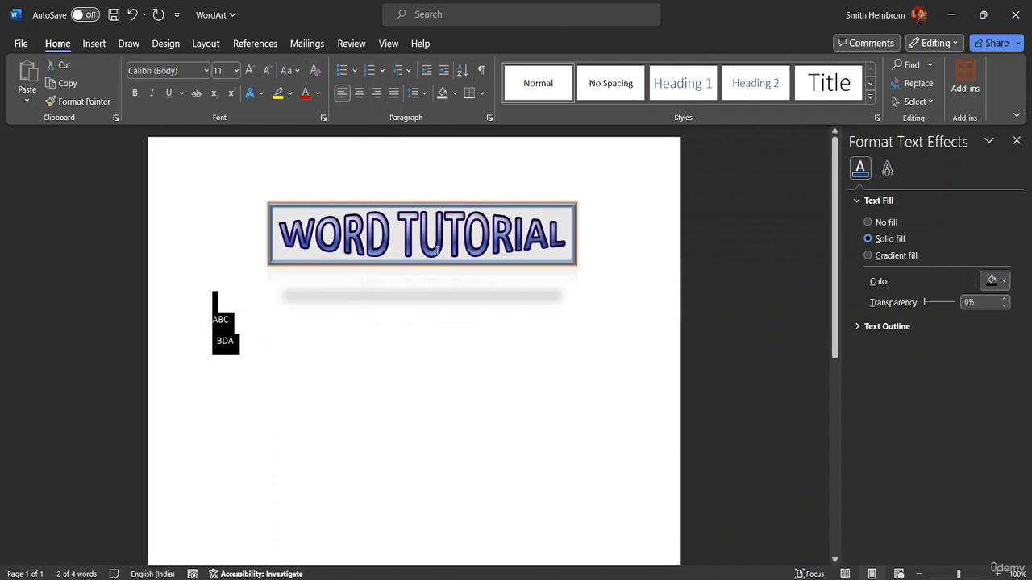
pyautogui.click(555, 235)
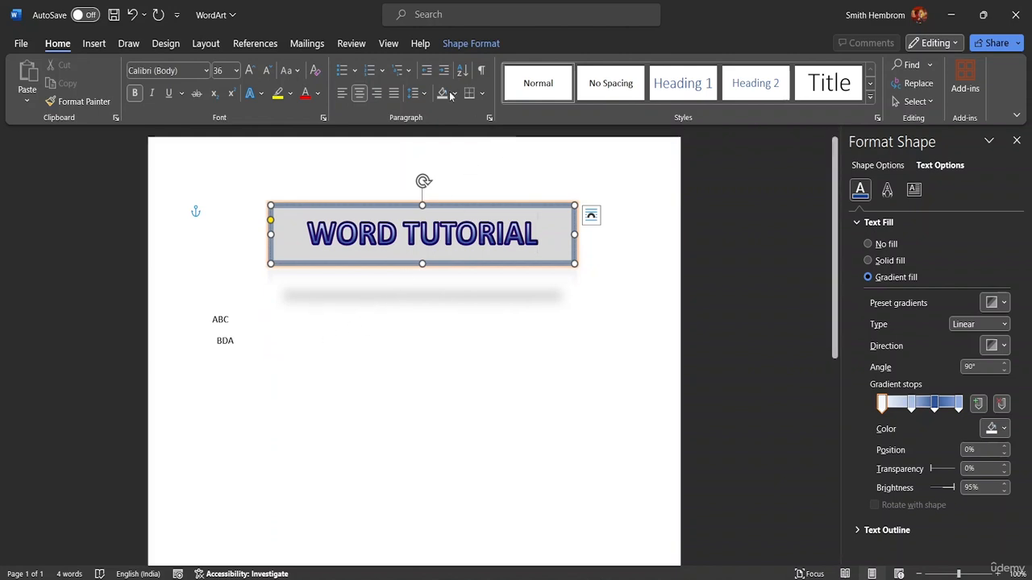
pyautogui.click(470, 44)
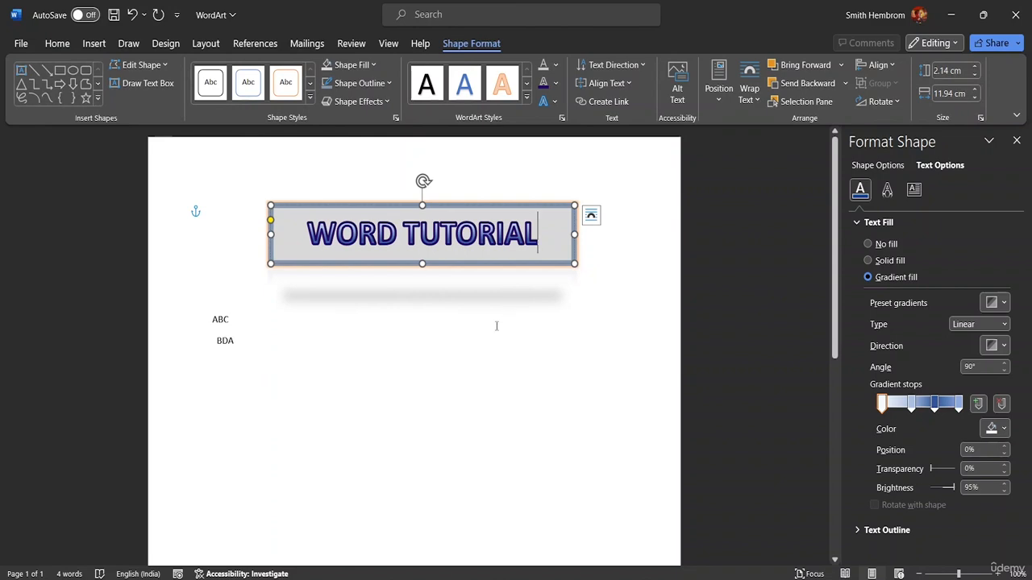
pyautogui.click(208, 316)
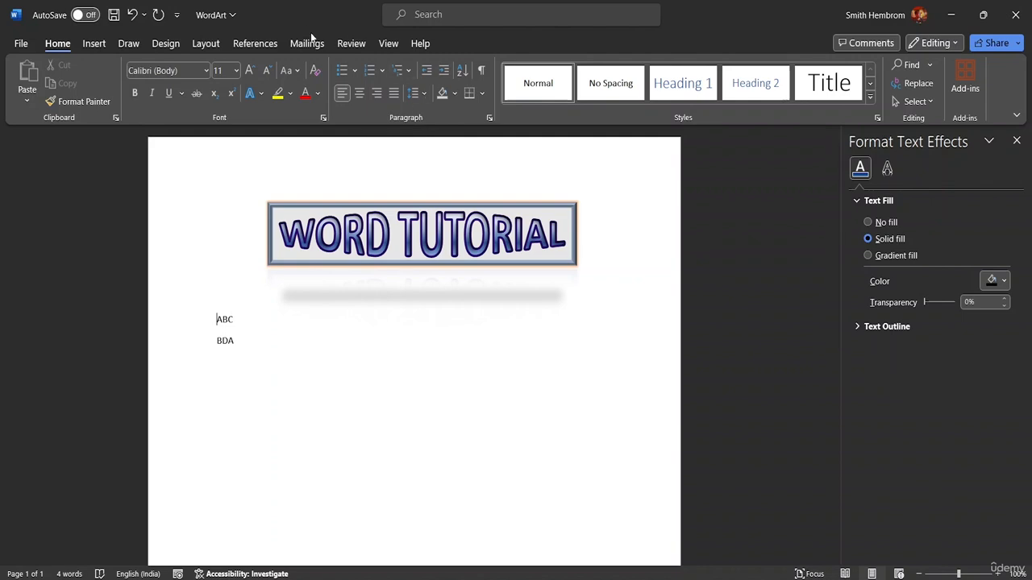
pyautogui.moveTo(194, 360); pyautogui.dragTo(180, 313)
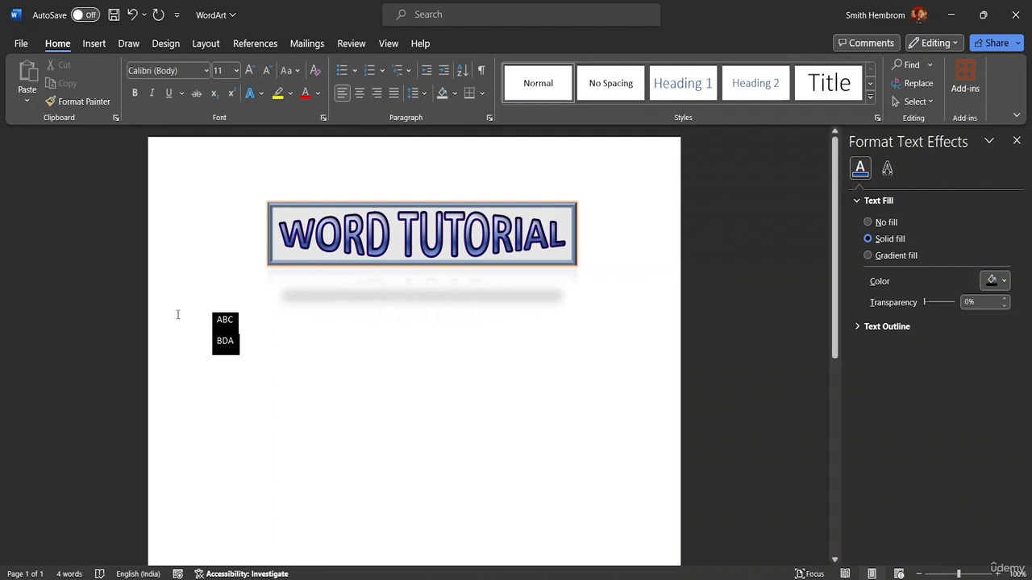
pyautogui.press('Delete')
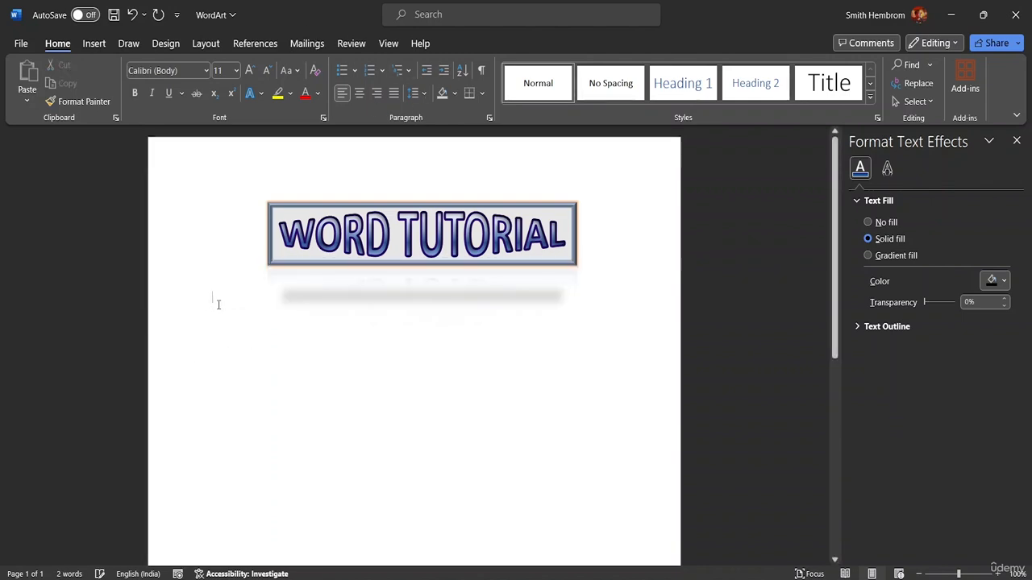
# Step: Reselect the WordArt, review its position, text wrapping and bring-forward options, and display the Selection pane
pyautogui.click(423, 234)
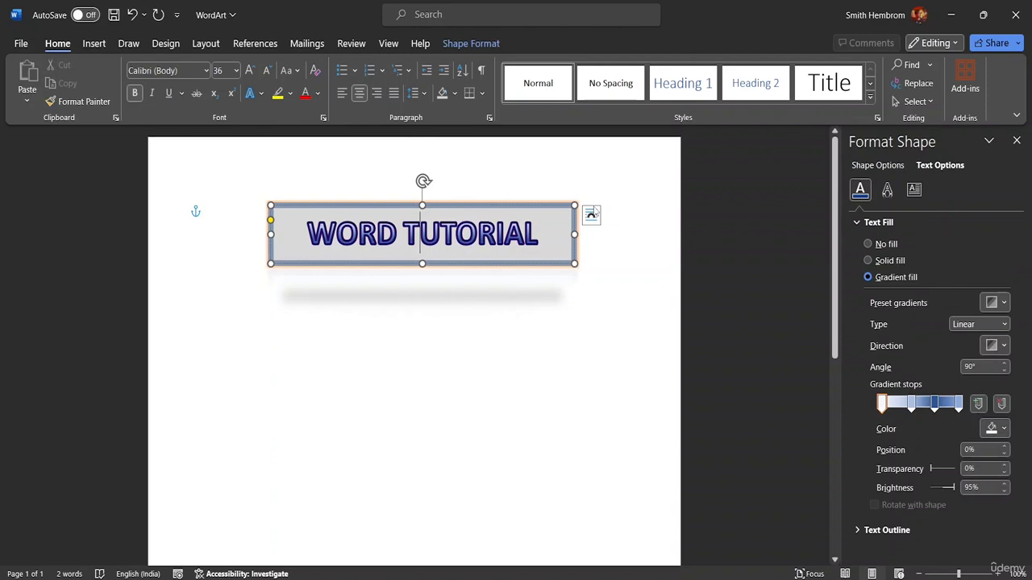
pyautogui.click(482, 44)
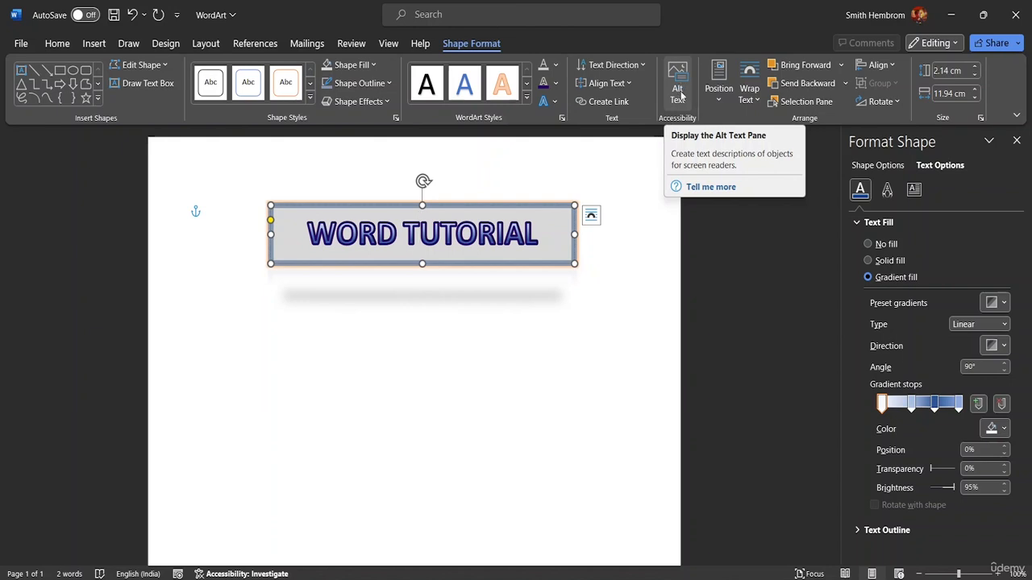
pyautogui.click(723, 99)
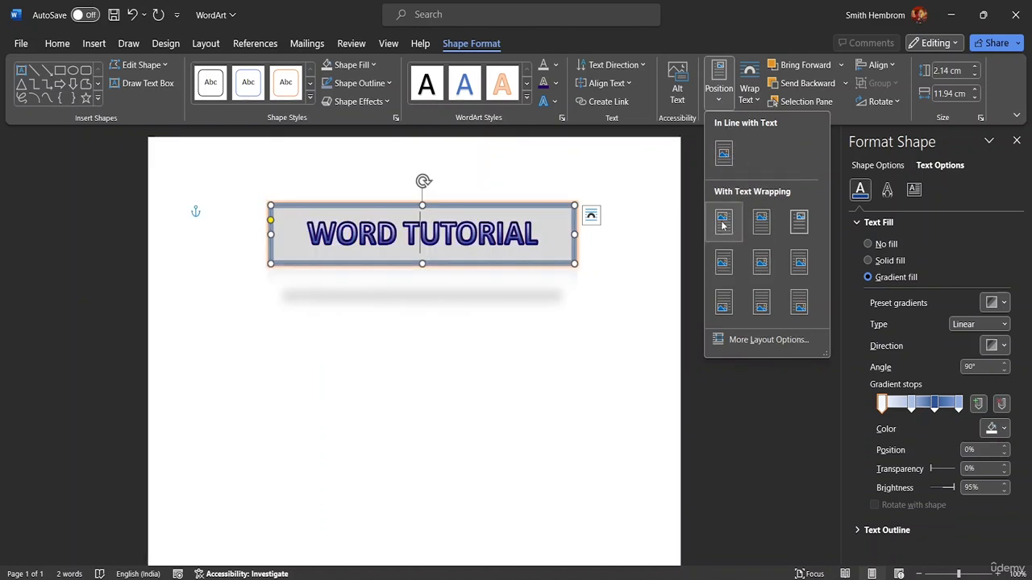
pyautogui.click(751, 100)
pyautogui.click(754, 100)
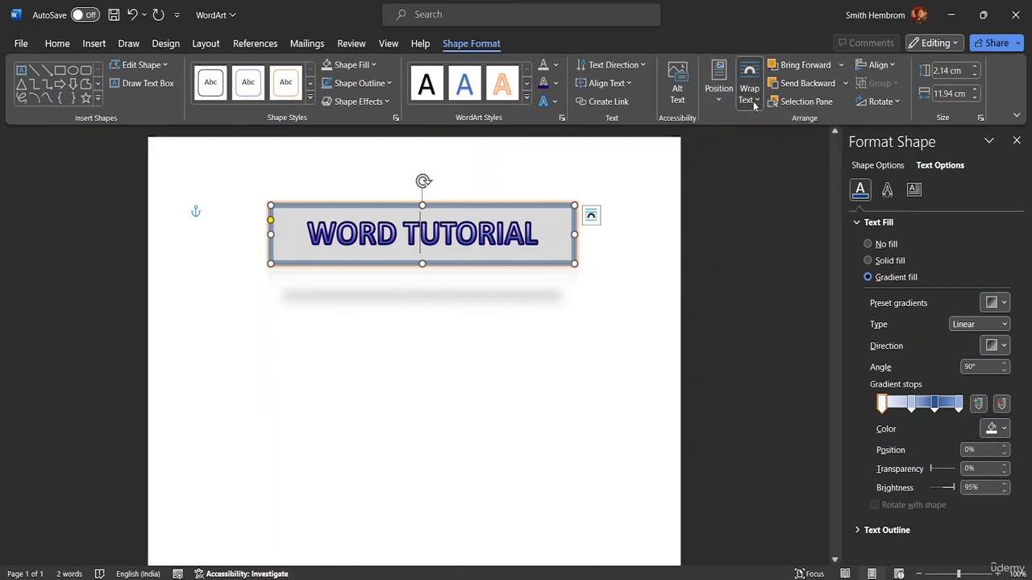
pyautogui.click(842, 65)
pyautogui.click(842, 66)
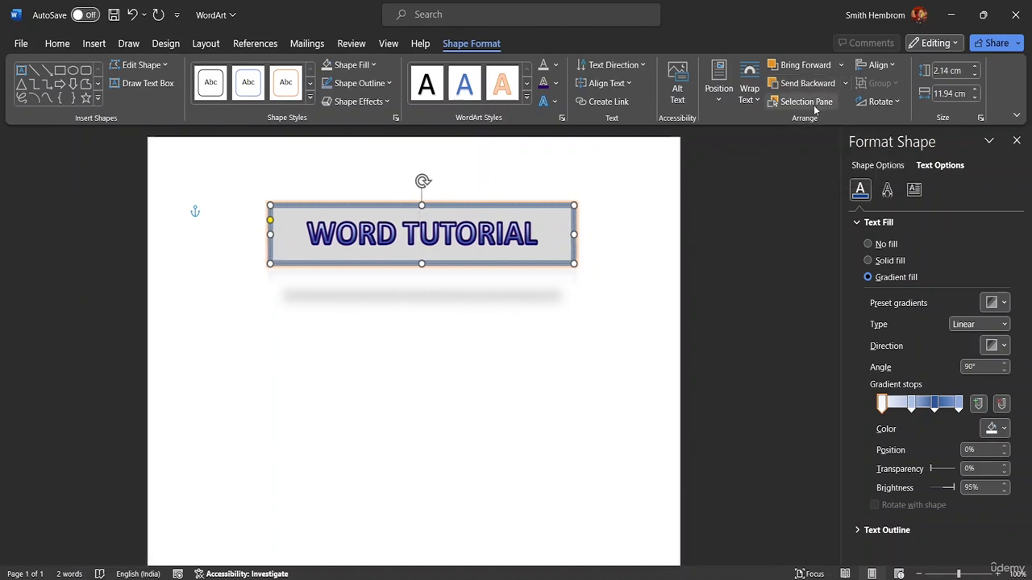
pyautogui.click(820, 105)
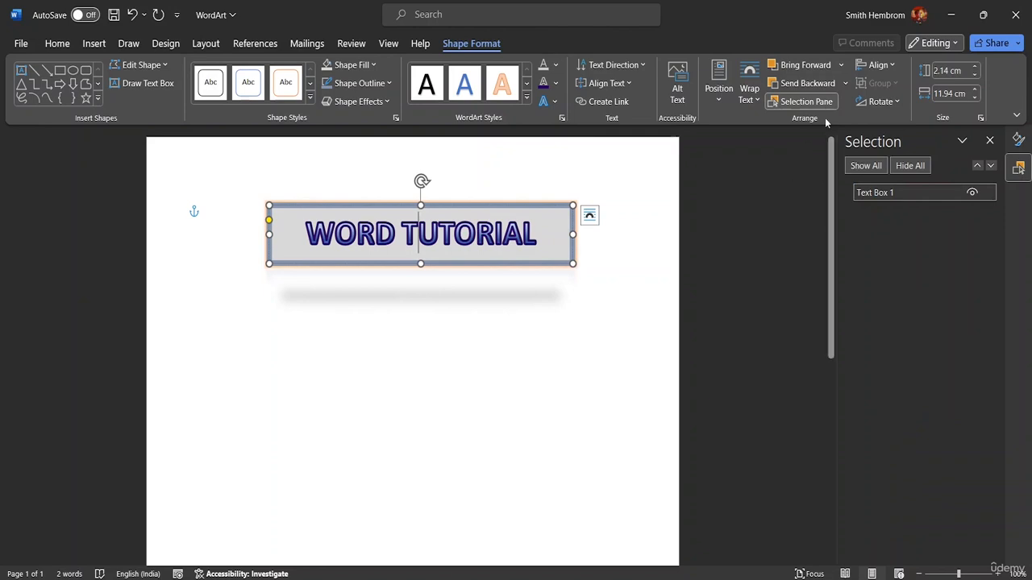
# Step: Try aligning the WordArt object left and center relative to the page margins
pyautogui.click(882, 66)
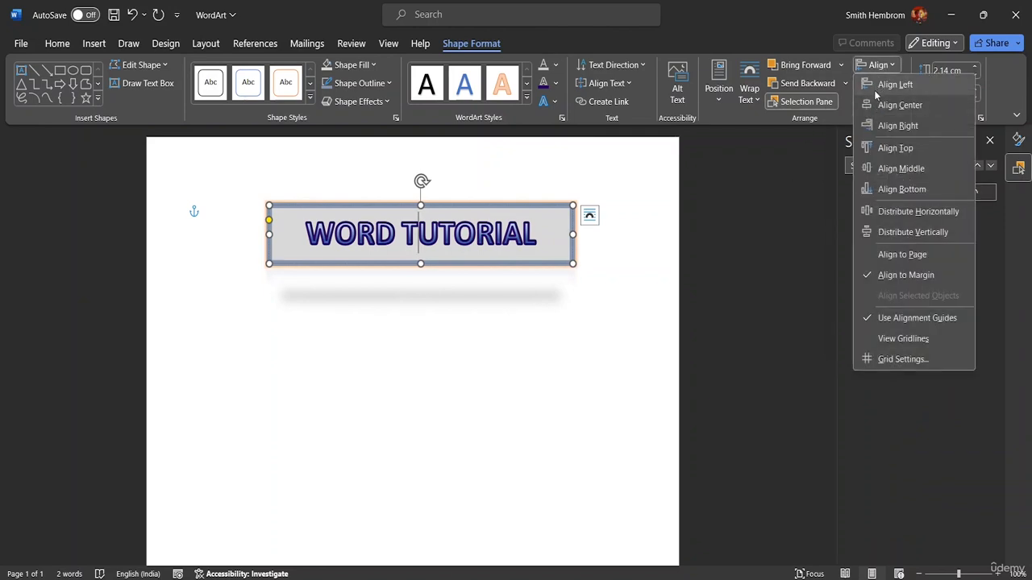
pyautogui.click(874, 88)
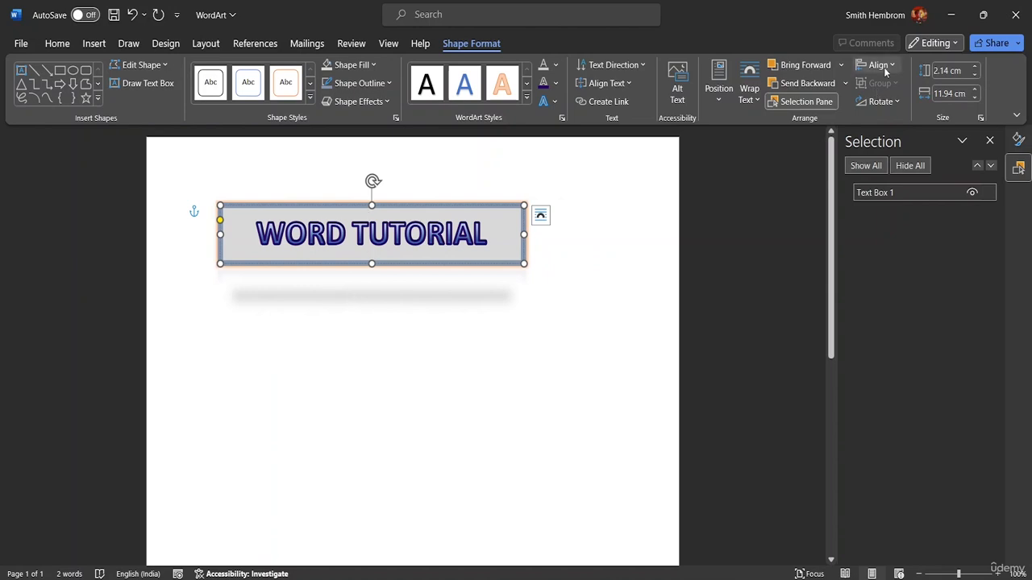
pyautogui.click(878, 66)
pyautogui.click(900, 105)
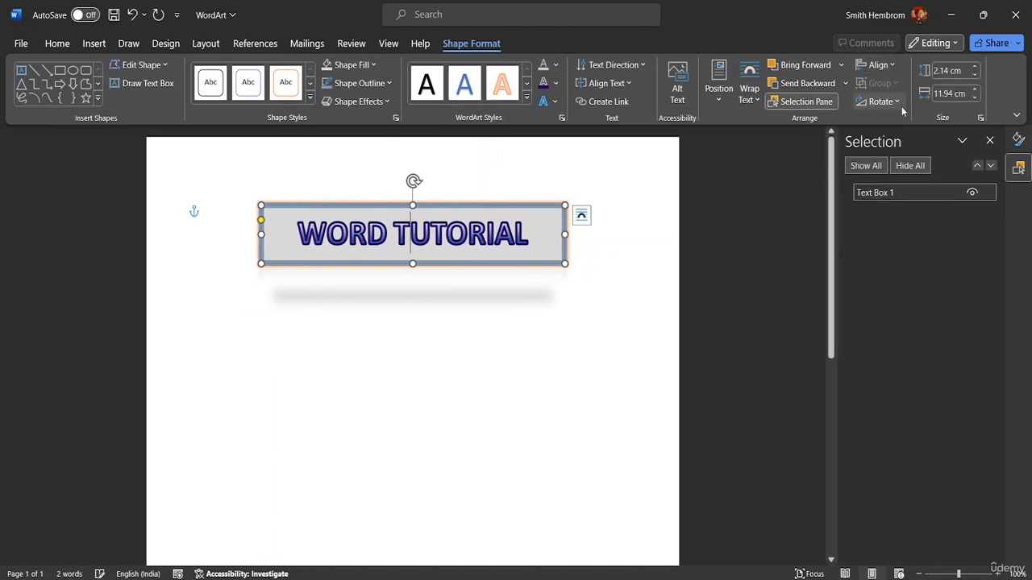
# Step: Align the WordArt object right within the margins and switch the alignment reference to Align to Page
pyautogui.click(878, 65)
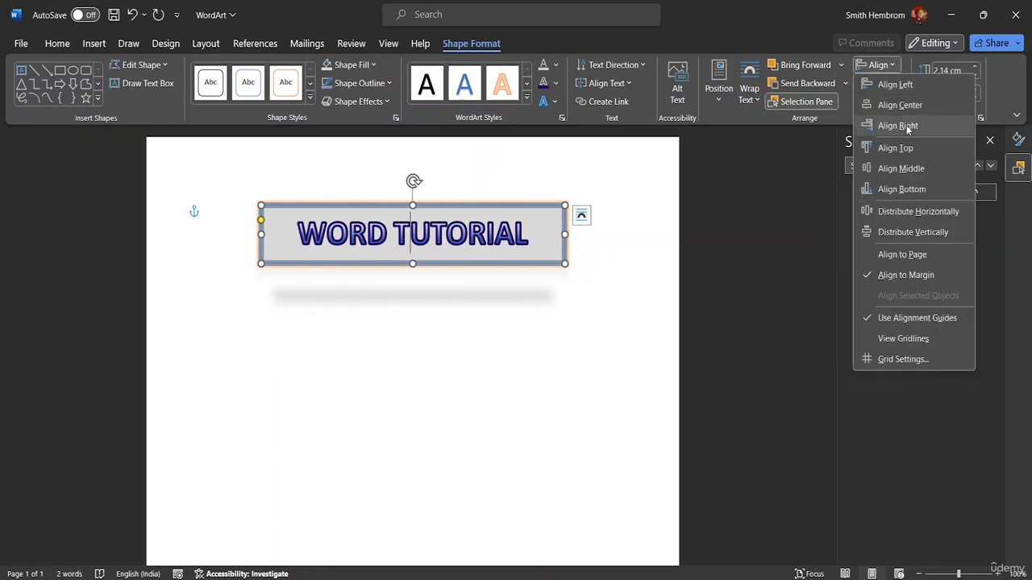
pyautogui.click(899, 129)
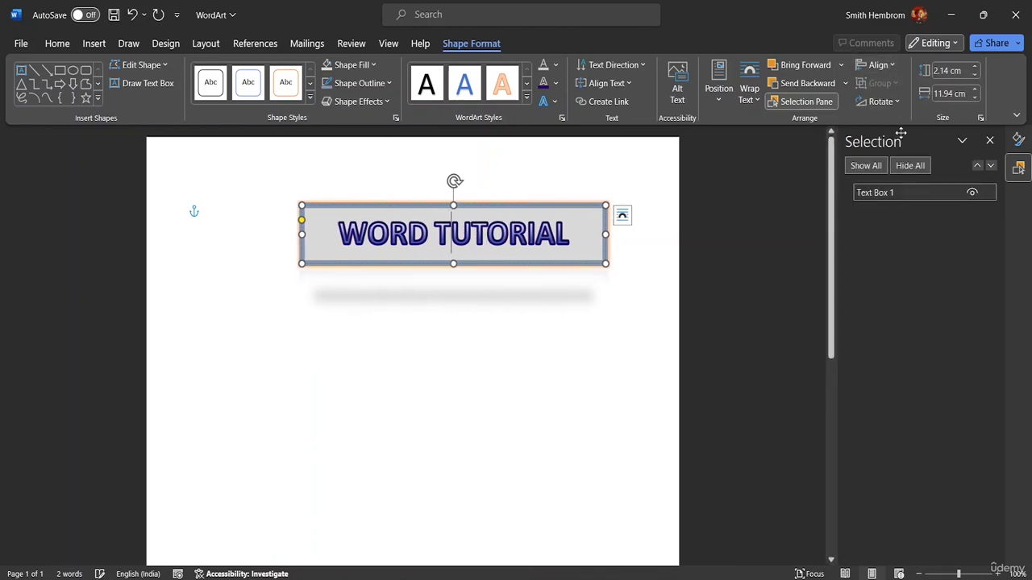
pyautogui.click(879, 65)
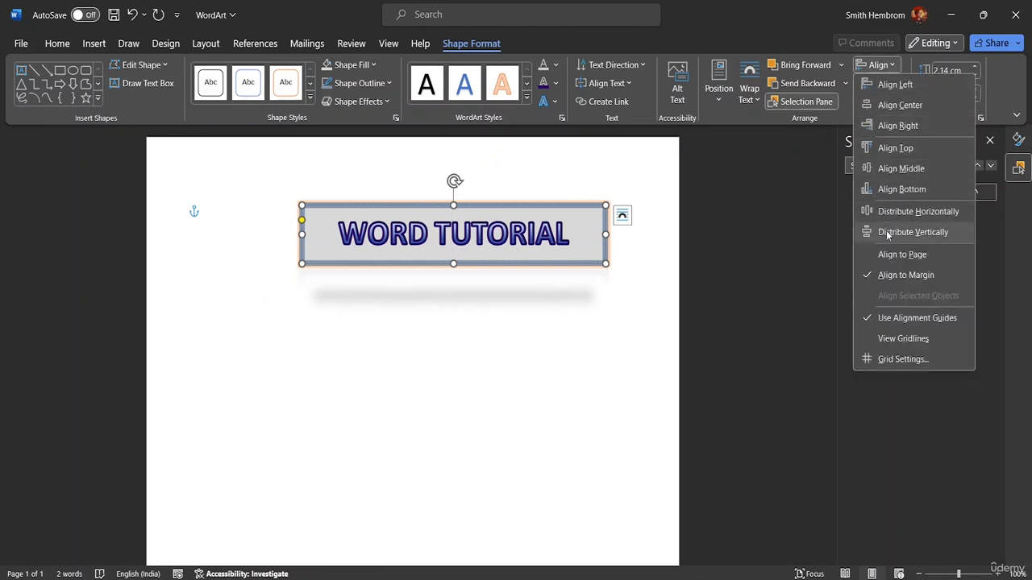
pyautogui.click(901, 255)
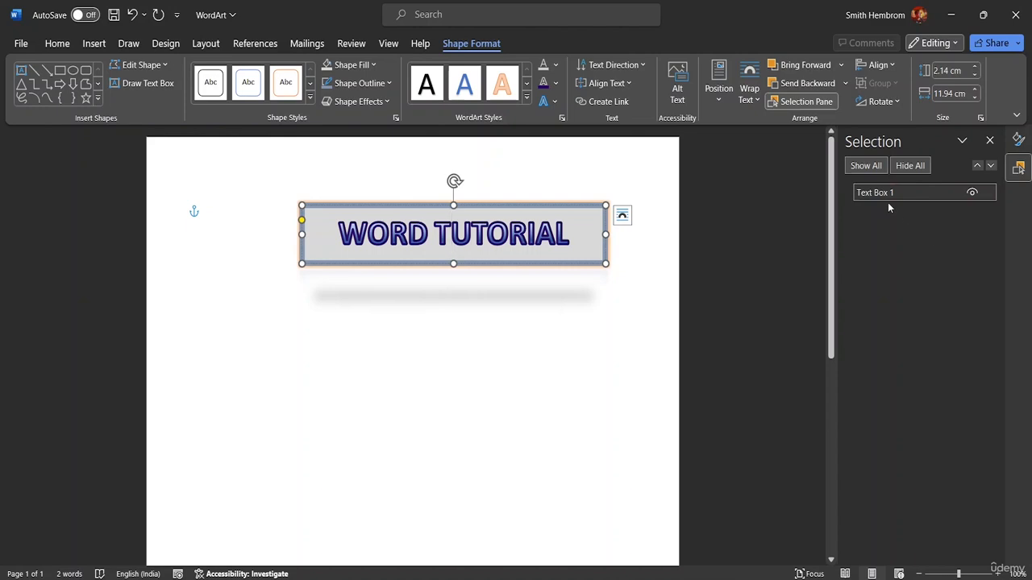
pyautogui.click(892, 67)
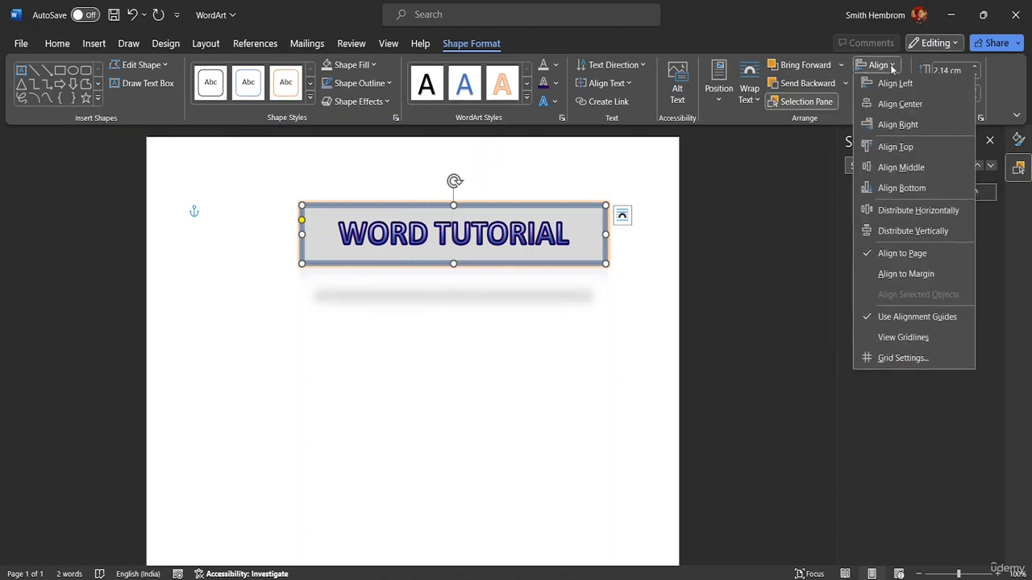
pyautogui.click(998, 245)
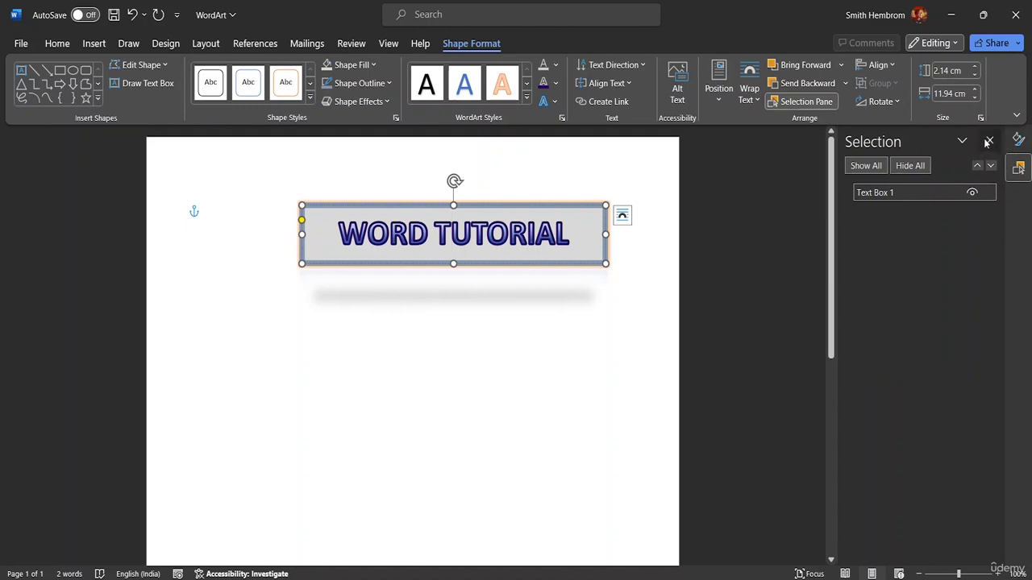
# Step: Close the Selection pane and center the WordArt horizontally relative to the page
pyautogui.click(987, 142)
pyautogui.click(891, 65)
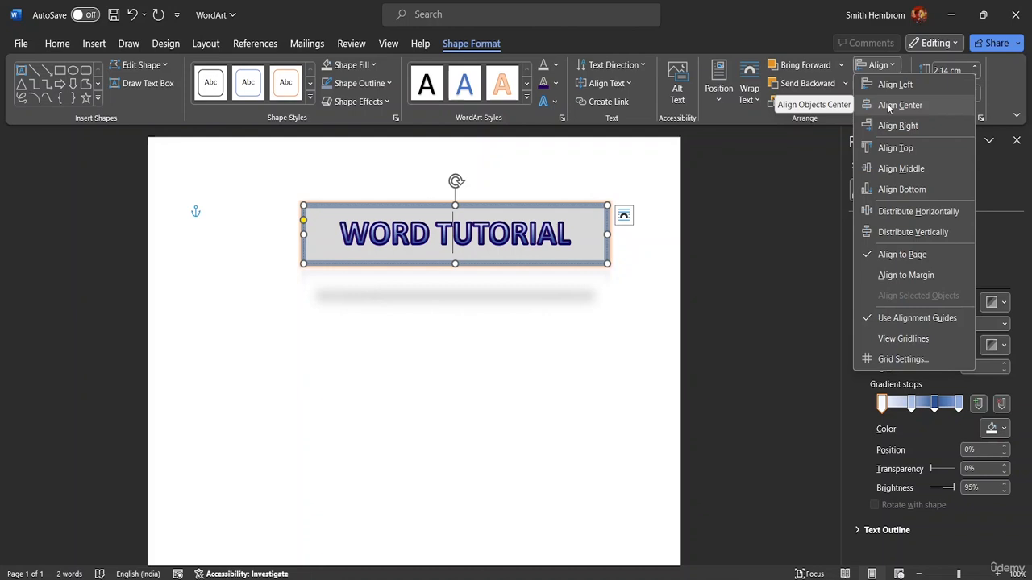
pyautogui.click(889, 105)
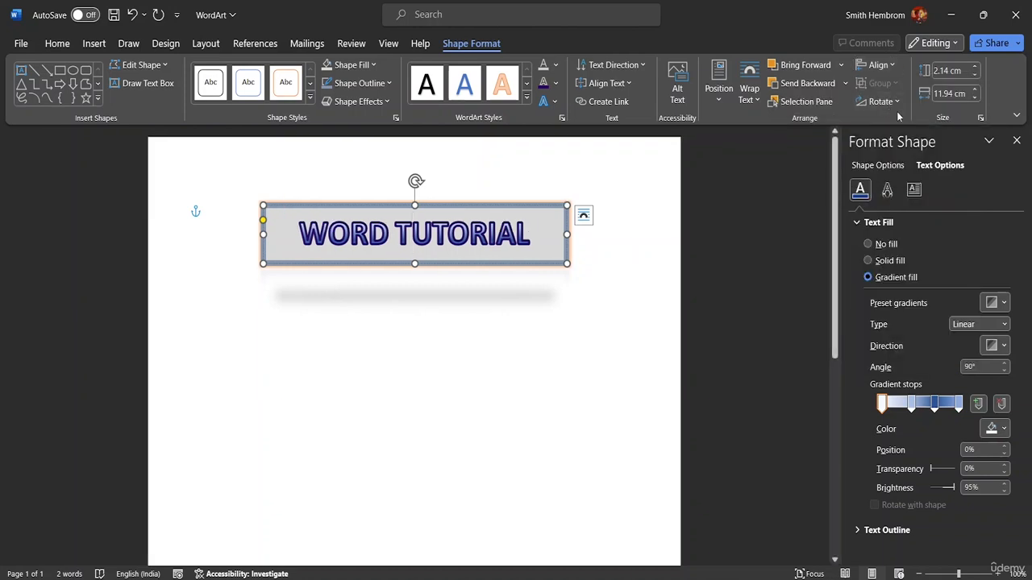
# Step: Flip the WordArt box horizontally and deselect it
pyautogui.click(887, 103)
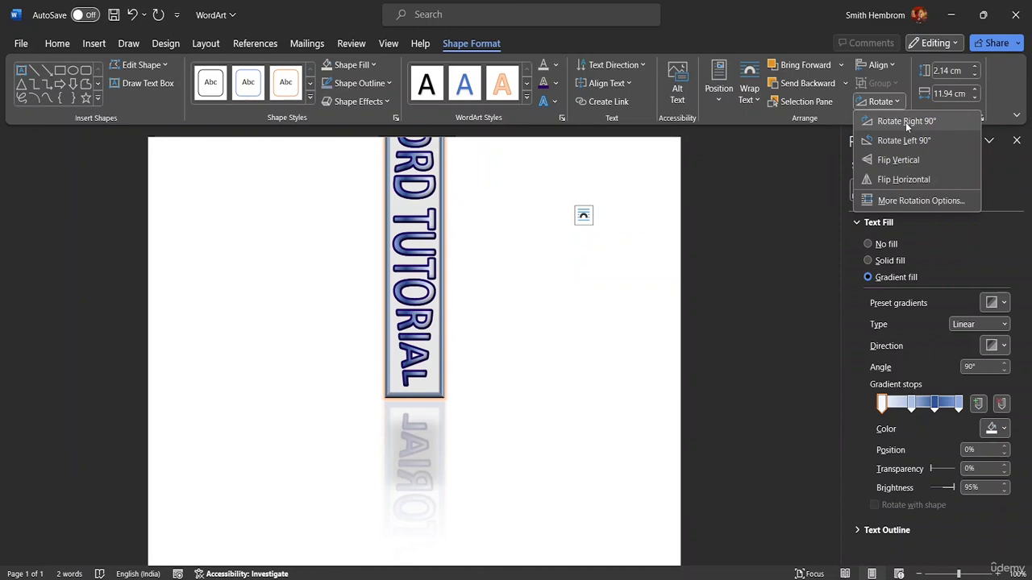
pyautogui.click(916, 179)
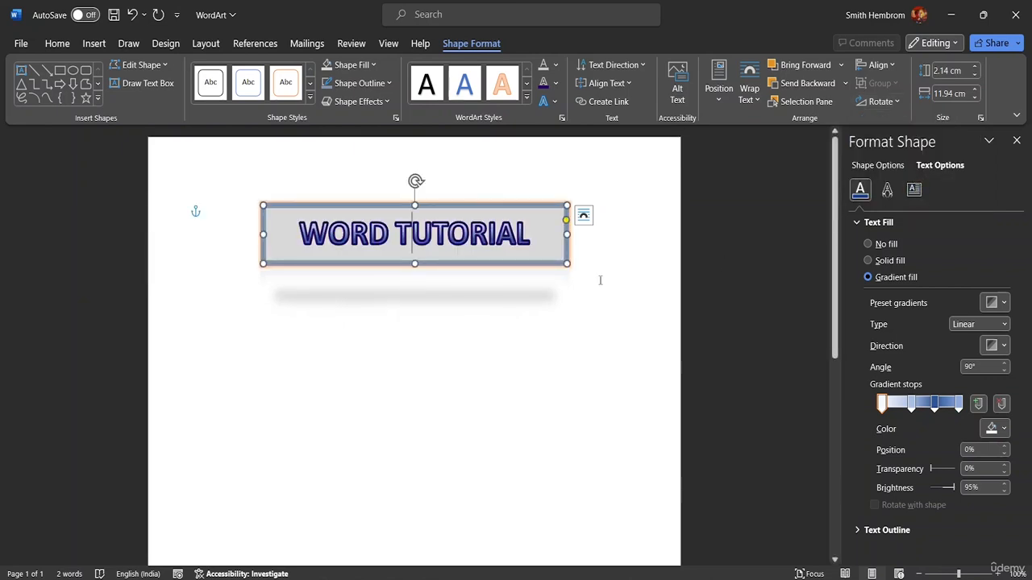
pyautogui.click(628, 273)
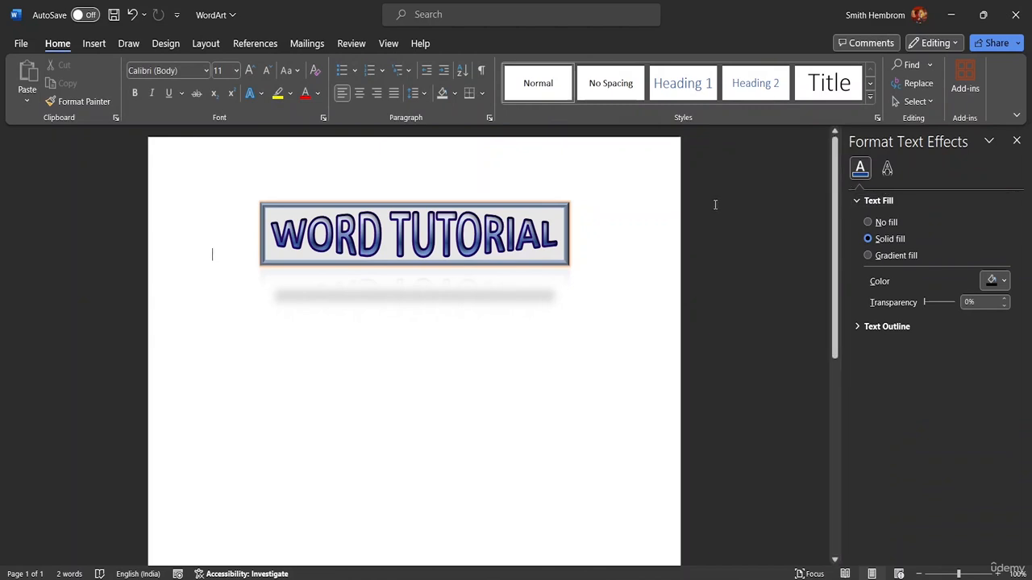
# Step: Set the WordArt box's height to 2.2 cm and its width to 12.6 cm
pyautogui.doubleClick(471, 241)
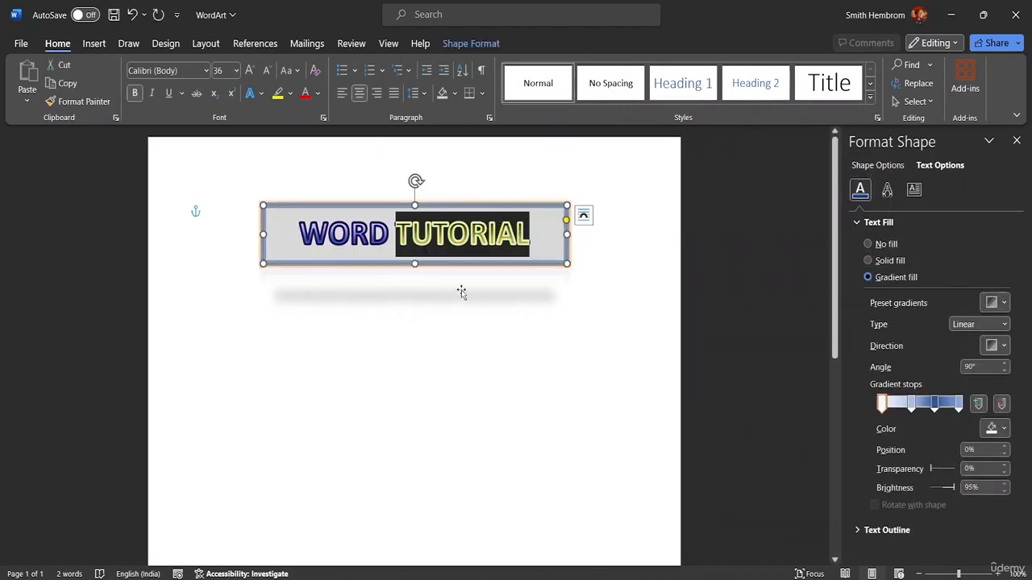
pyautogui.press('Right')
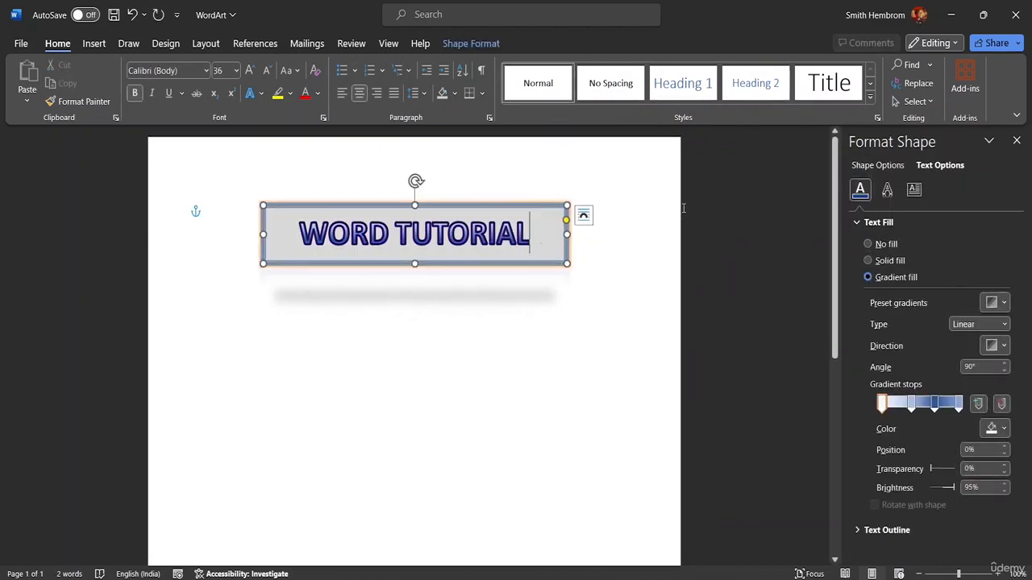
pyautogui.click(490, 42)
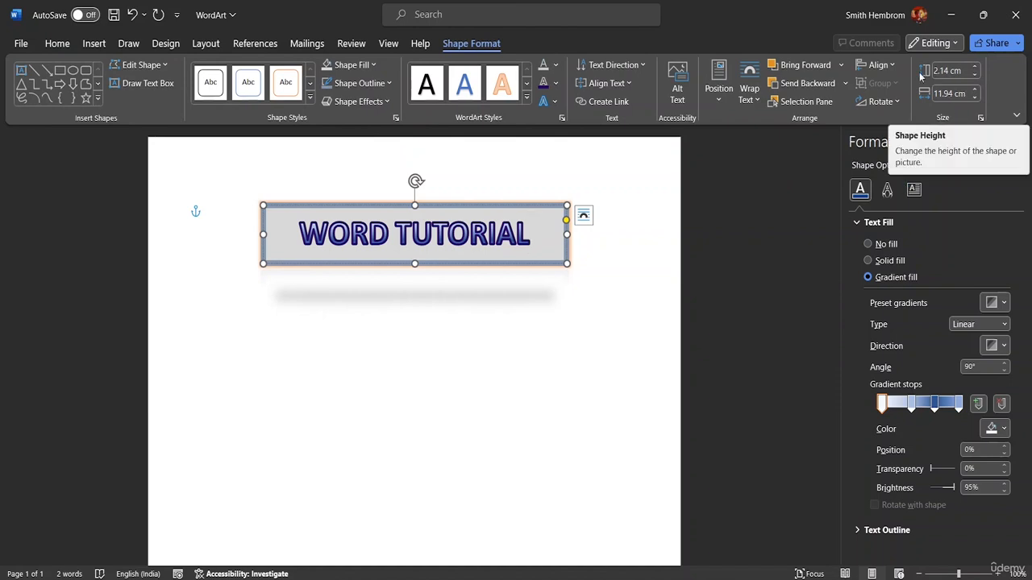
pyautogui.click(973, 68)
pyautogui.click(973, 68)
pyautogui.click(974, 68)
pyautogui.click(974, 67)
pyautogui.click(974, 68)
pyautogui.click(974, 68)
pyautogui.click(975, 77)
pyautogui.click(975, 76)
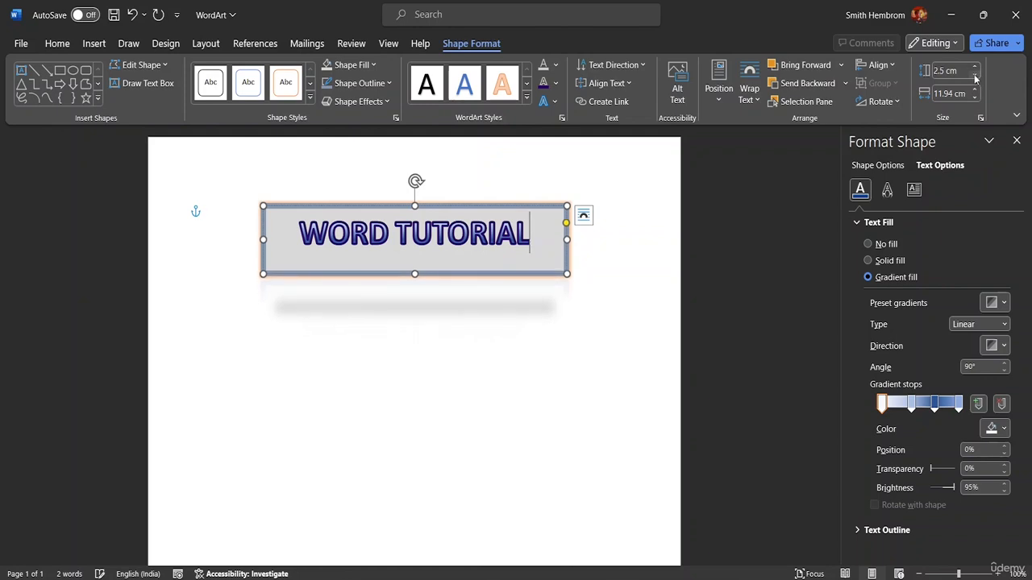
pyautogui.click(975, 77)
pyautogui.click(975, 77)
pyautogui.click(976, 76)
pyautogui.click(972, 90)
pyautogui.click(973, 90)
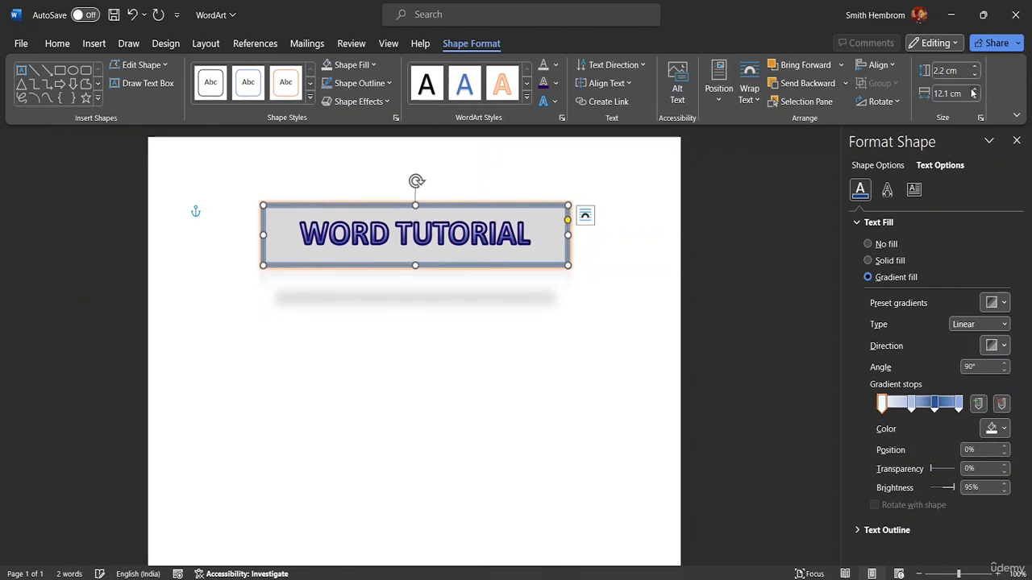
pyautogui.click(973, 91)
pyautogui.click(973, 90)
pyautogui.click(973, 90)
pyautogui.click(973, 90)
pyautogui.click(973, 90)
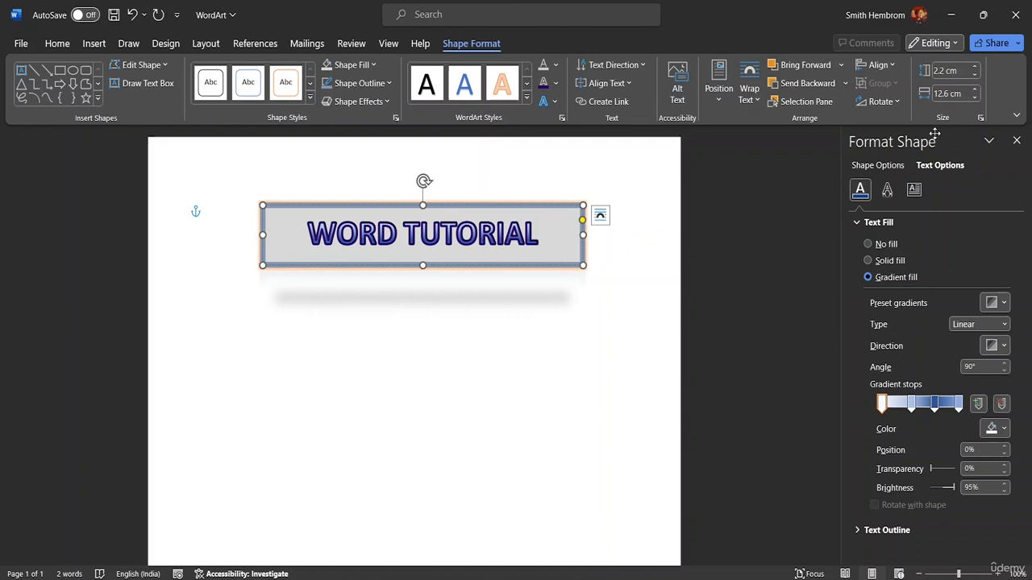
# Step: Draw a partial circle about 5.08 cm wide and high below the WordArt and move it around the WordArt's left end
pyautogui.click(97, 96)
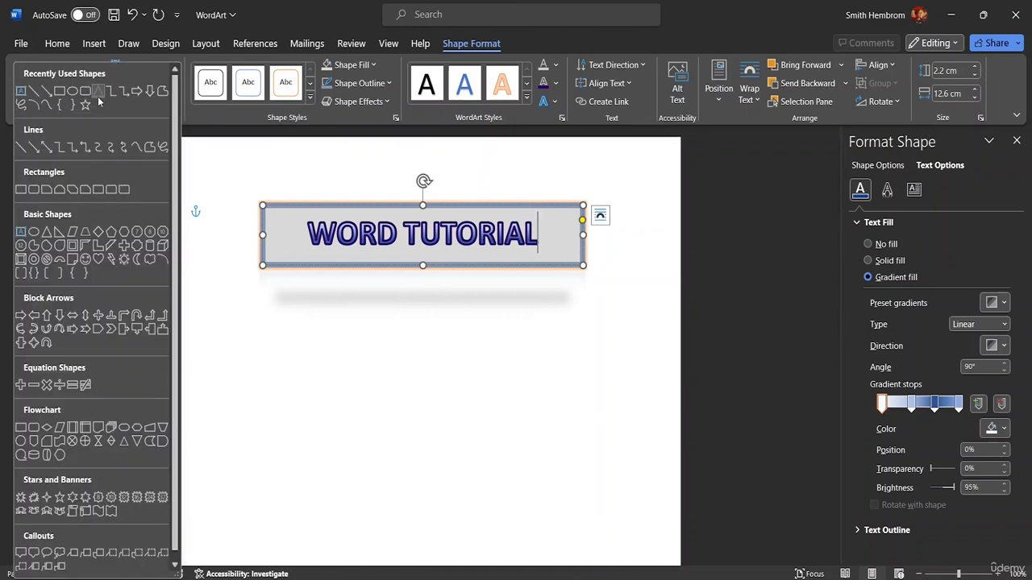
pyautogui.click(33, 253)
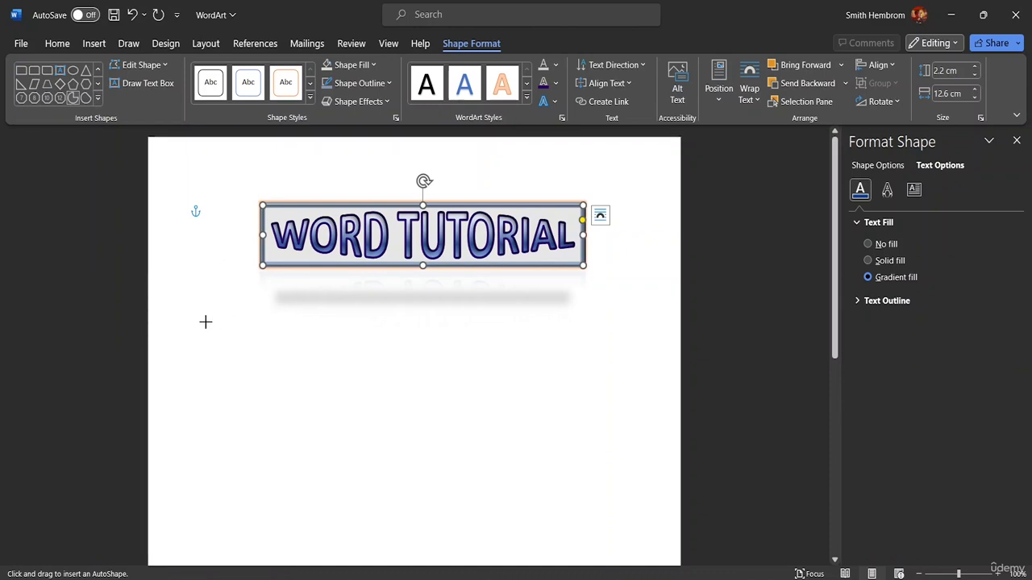
pyautogui.moveTo(205, 322); pyautogui.dragTo(335, 460)
pyautogui.moveTo(300, 411); pyautogui.dragTo(300, 411)
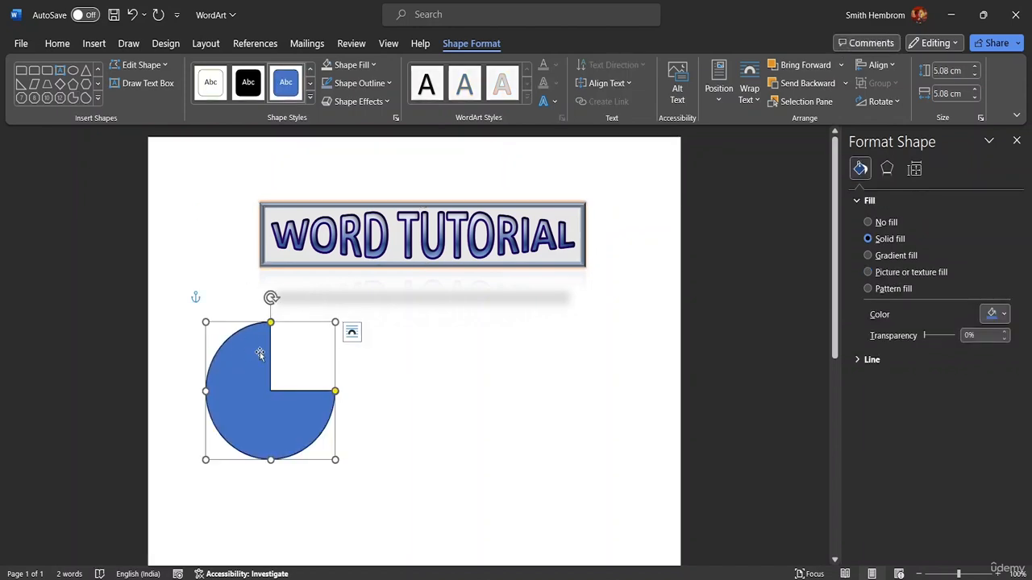
pyautogui.moveTo(257, 346); pyautogui.dragTo(228, 228)
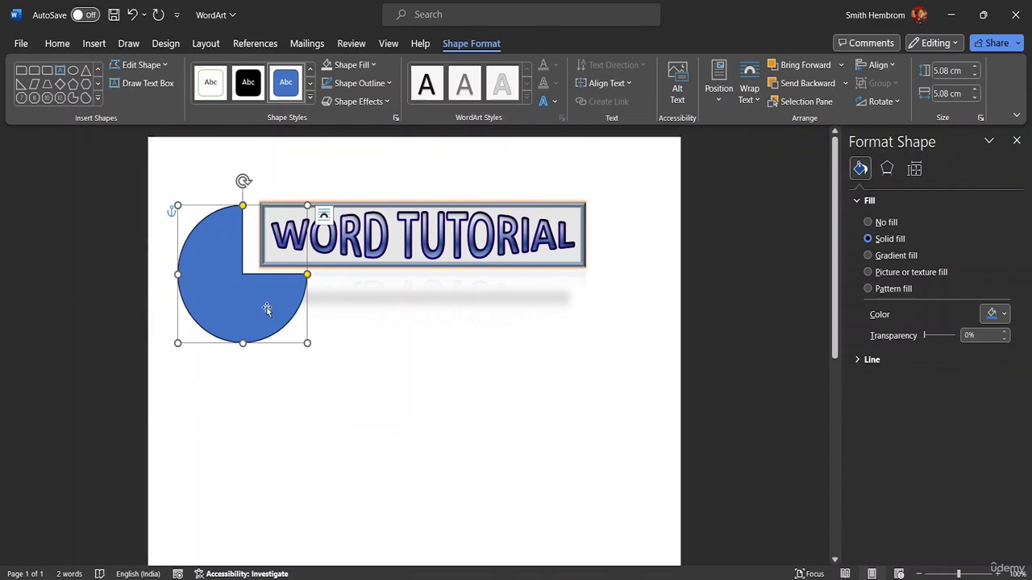
pyautogui.moveTo(261, 304)
pyautogui.mouseDown()
pyautogui.moveTo(292, 296)
pyautogui.moveTo(250, 292)
pyautogui.moveTo(257, 305)
pyautogui.moveTo(249, 316)
pyautogui.mouseUp()
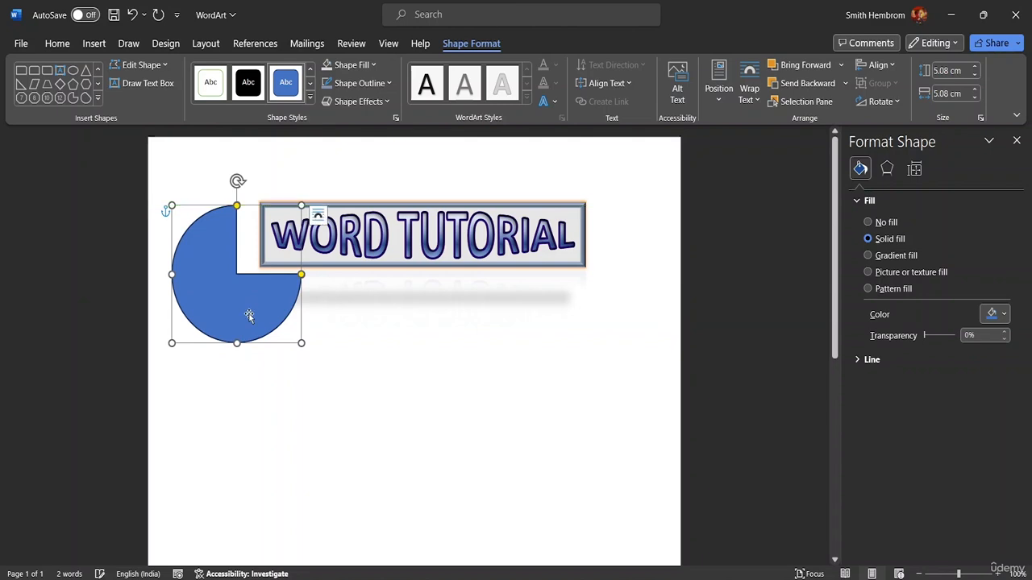
pyautogui.click(342, 346)
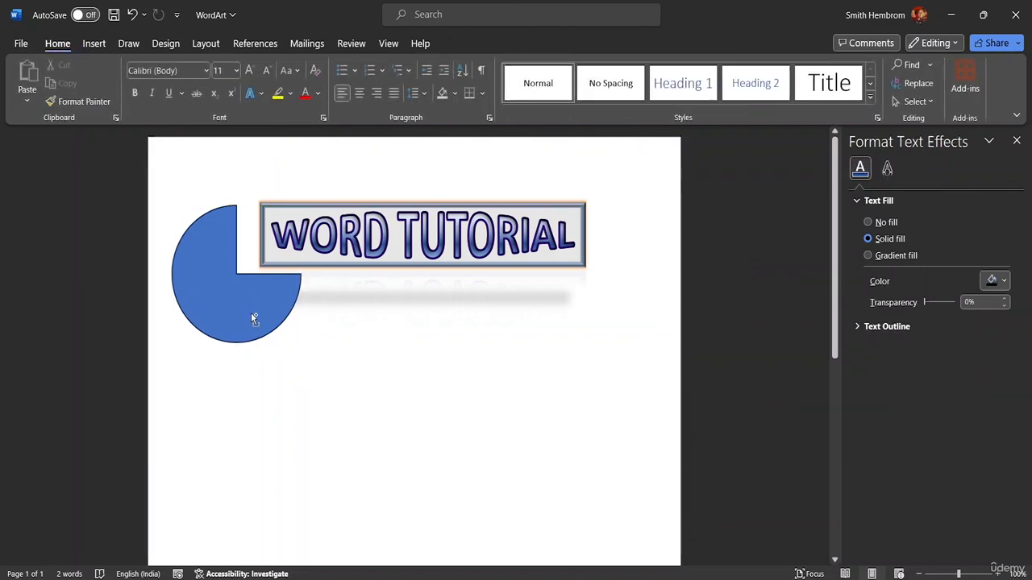
# Step: Place a copy of the partial circle around the WordArt's right end, rotated left 90°
pyautogui.moveTo(247, 308); pyautogui.dragTo(581, 307)
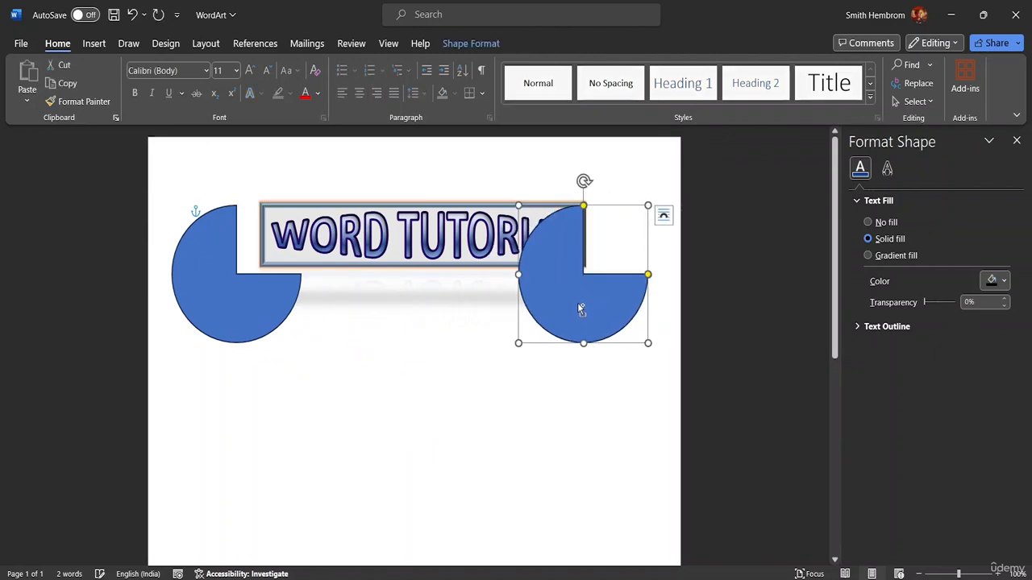
pyautogui.click(471, 43)
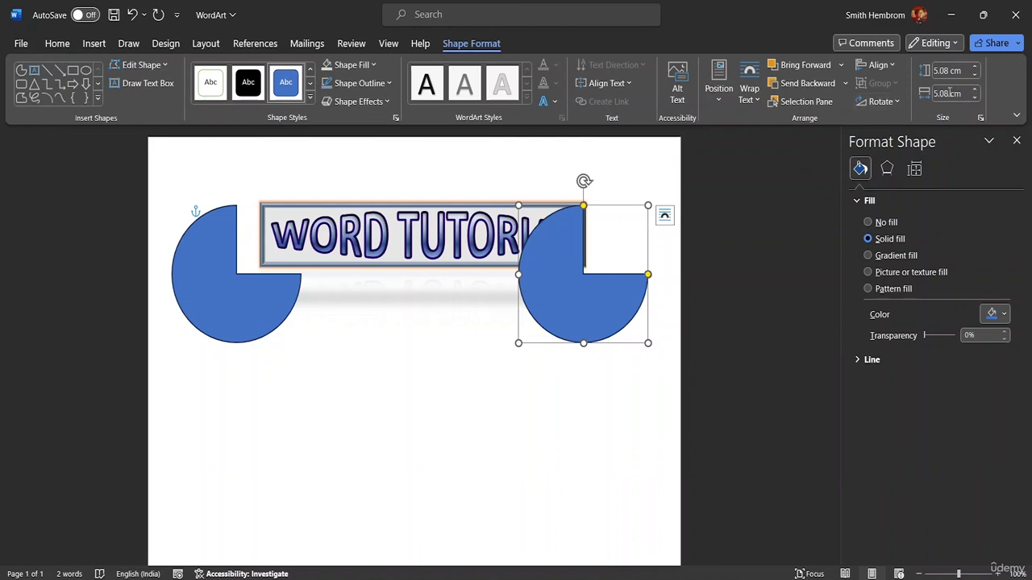
pyautogui.click(886, 101)
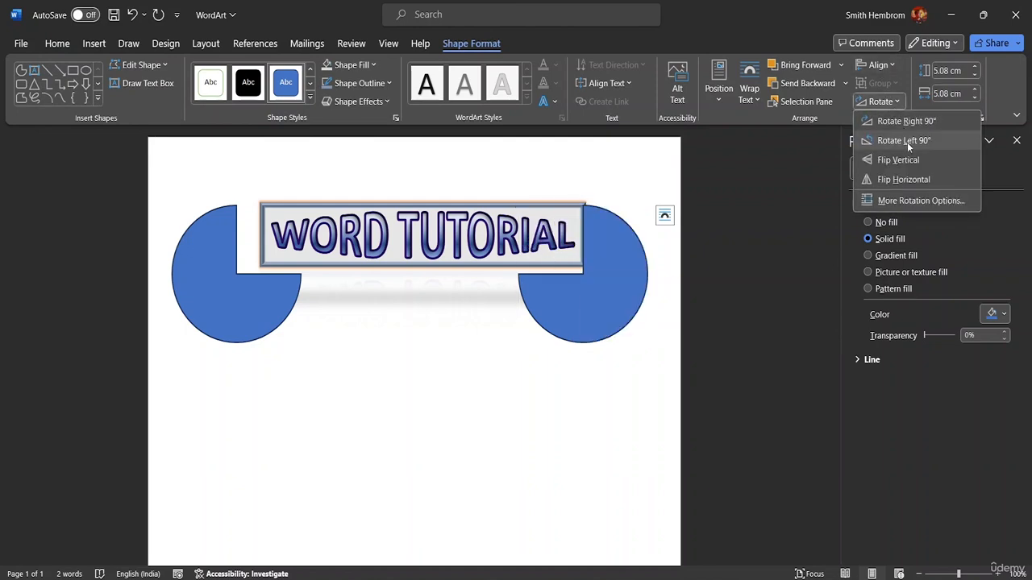
pyautogui.click(908, 141)
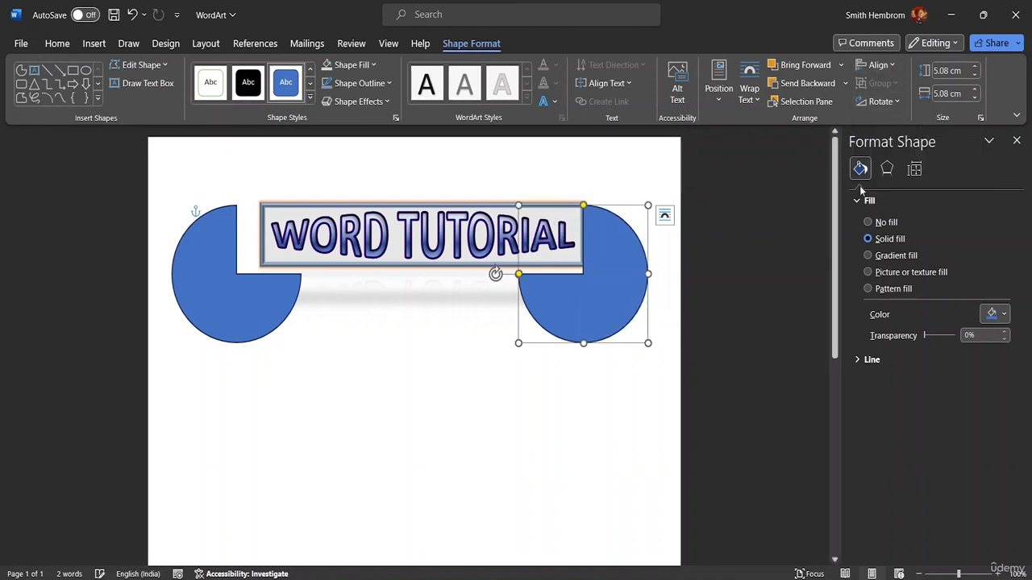
pyautogui.moveTo(618, 287); pyautogui.dragTo(639, 276)
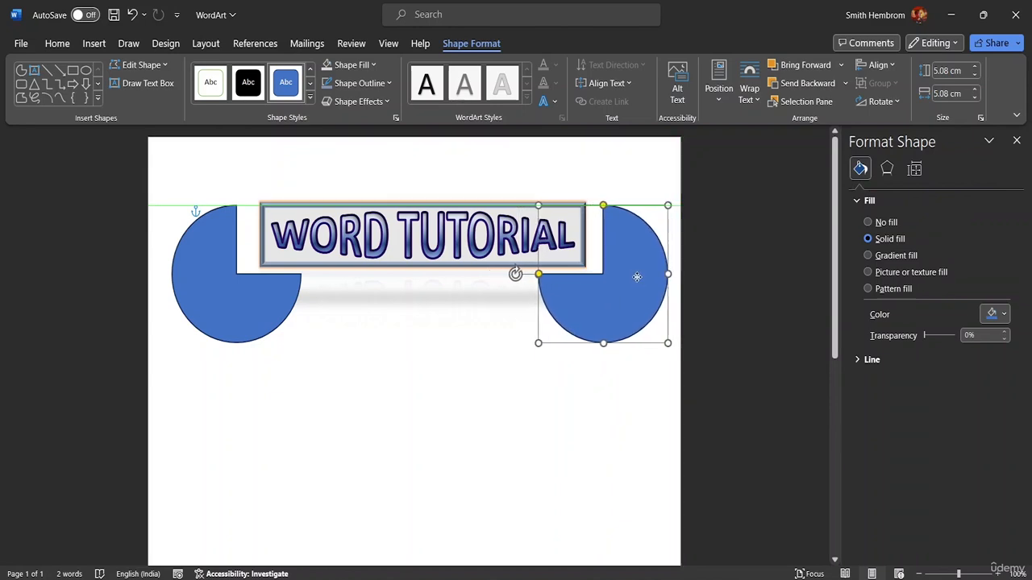
# Step: Fill the left partial circle with the lightest blue-gray theme color
pyautogui.click(262, 298)
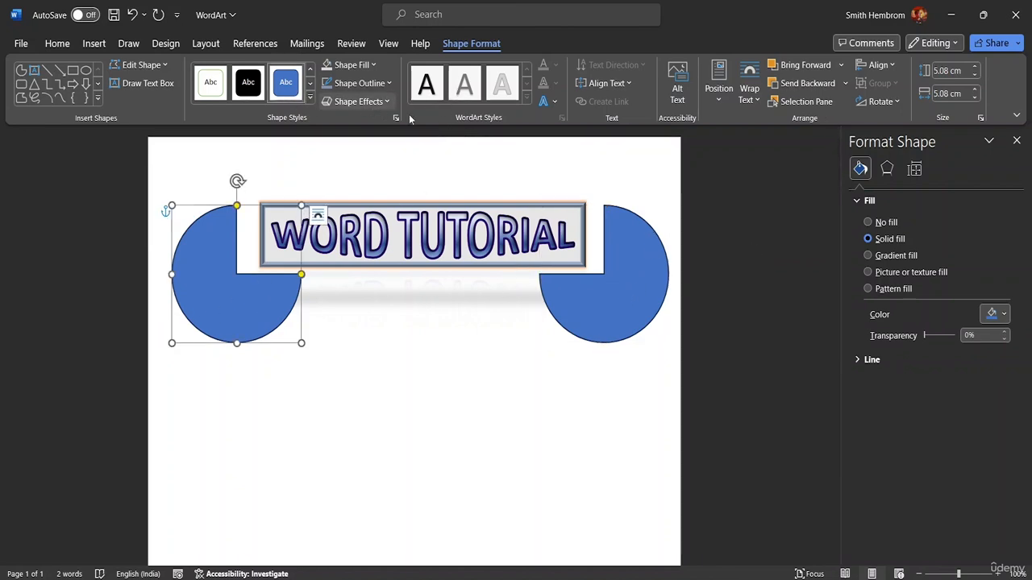
pyautogui.click(554, 102)
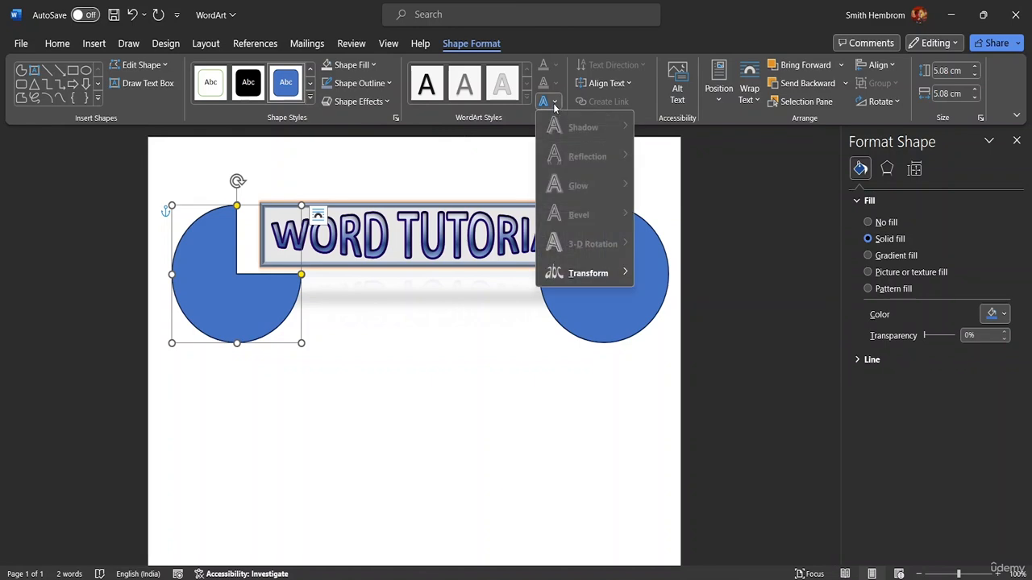
pyautogui.click(554, 107)
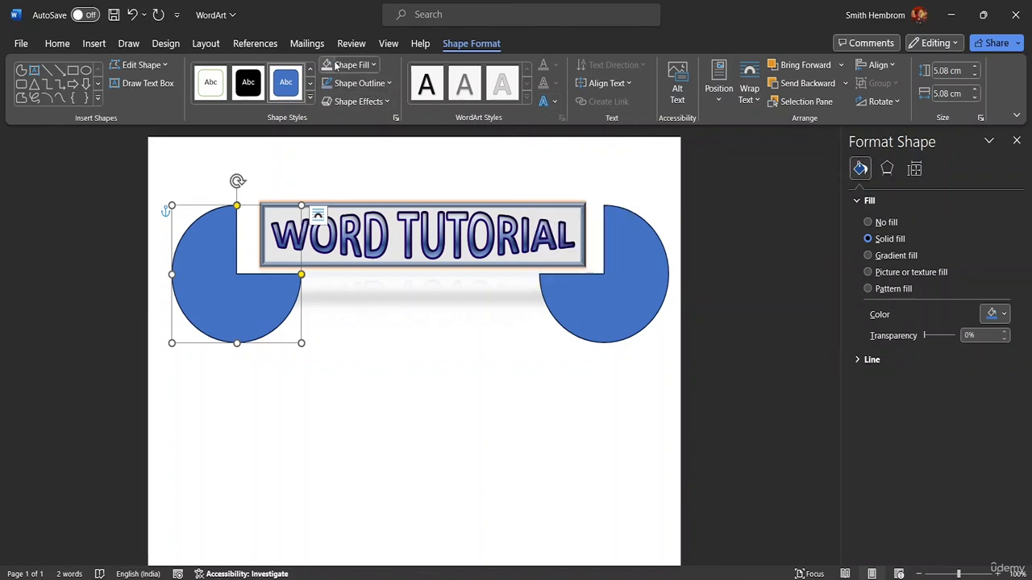
pyautogui.click(373, 66)
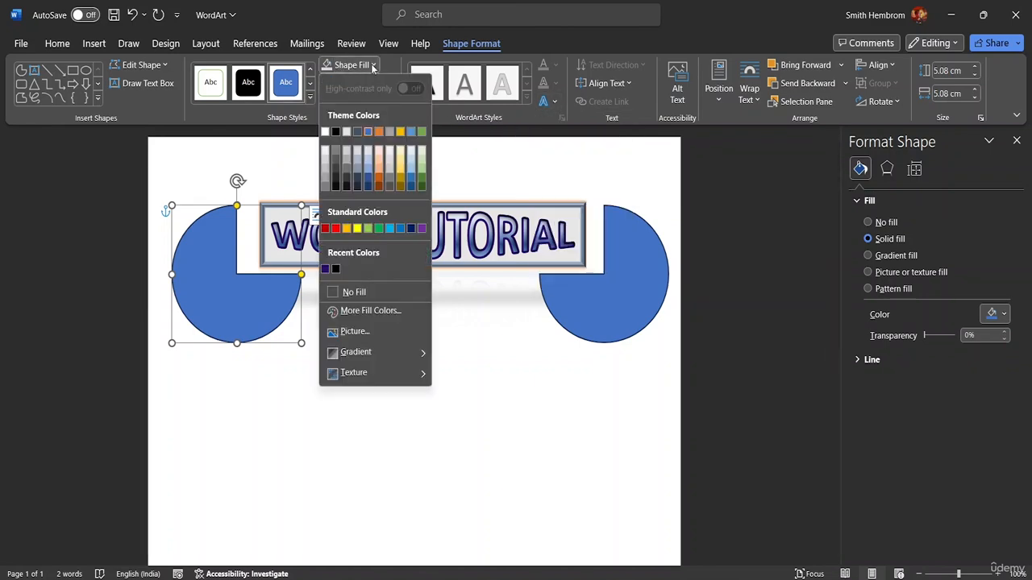
pyautogui.click(360, 152)
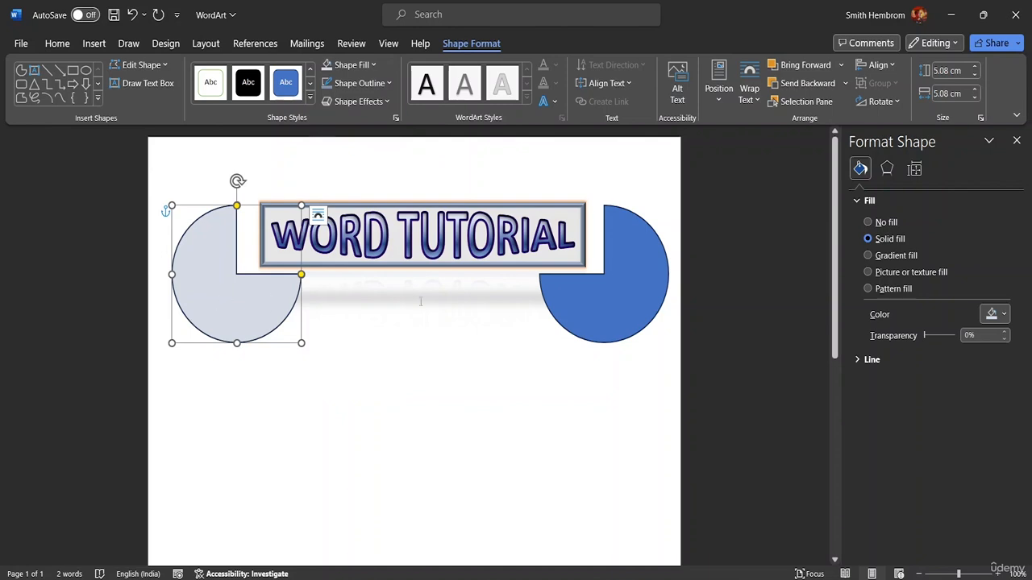
# Step: Fill the right partial circle with the lightest blue theme color and deselect it
pyautogui.click(590, 295)
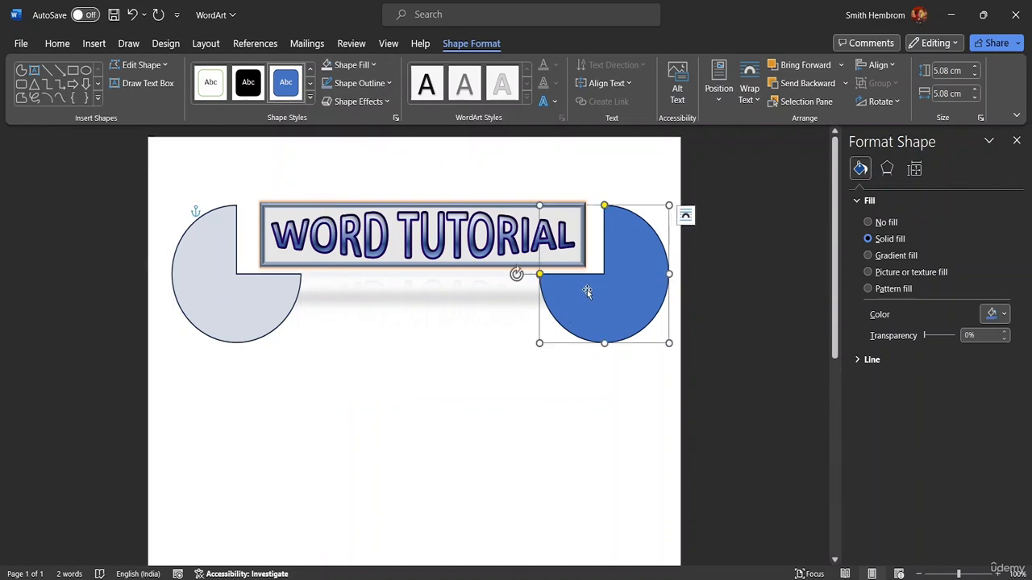
pyautogui.click(374, 66)
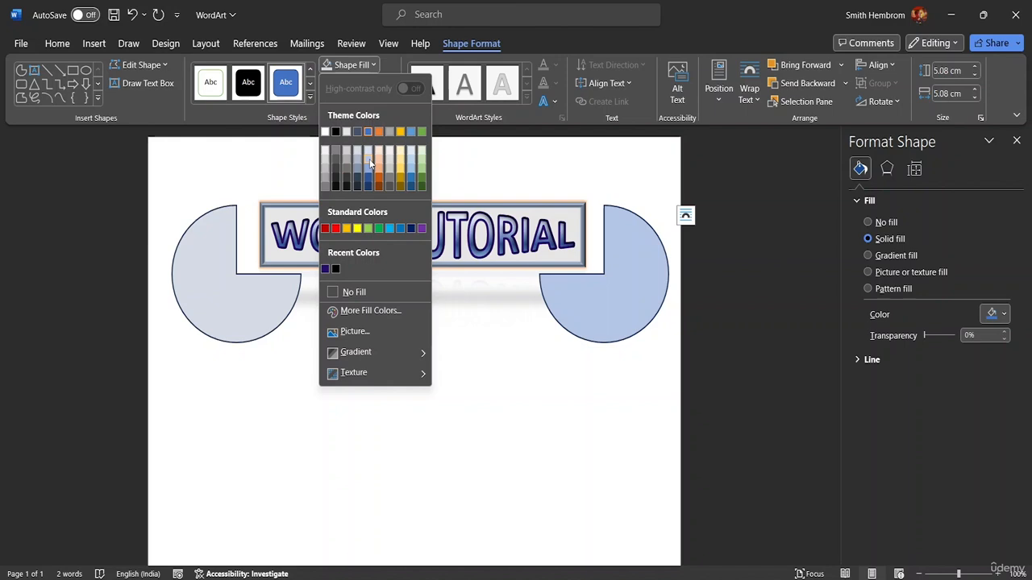
pyautogui.click(369, 154)
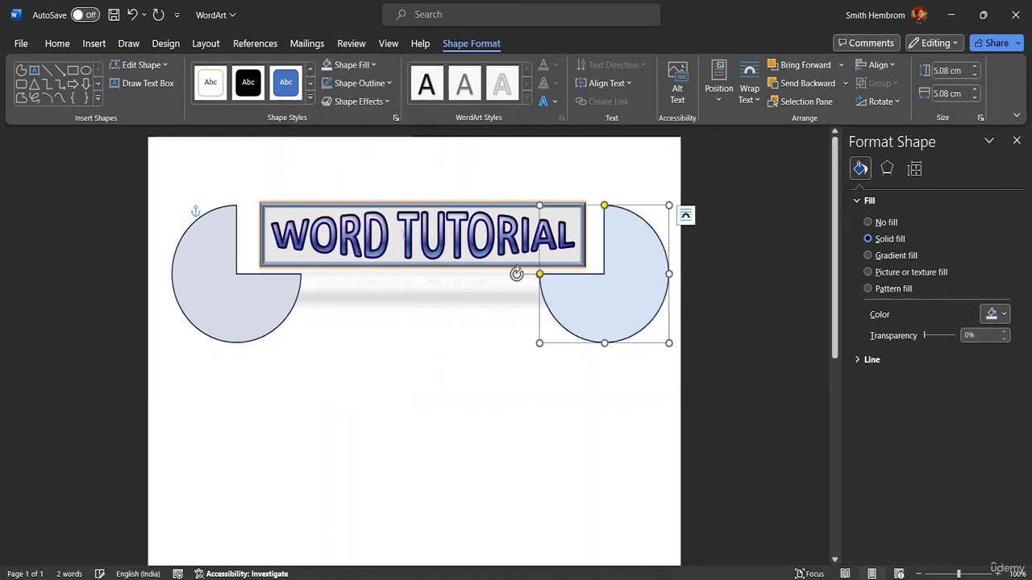
pyautogui.click(387, 325)
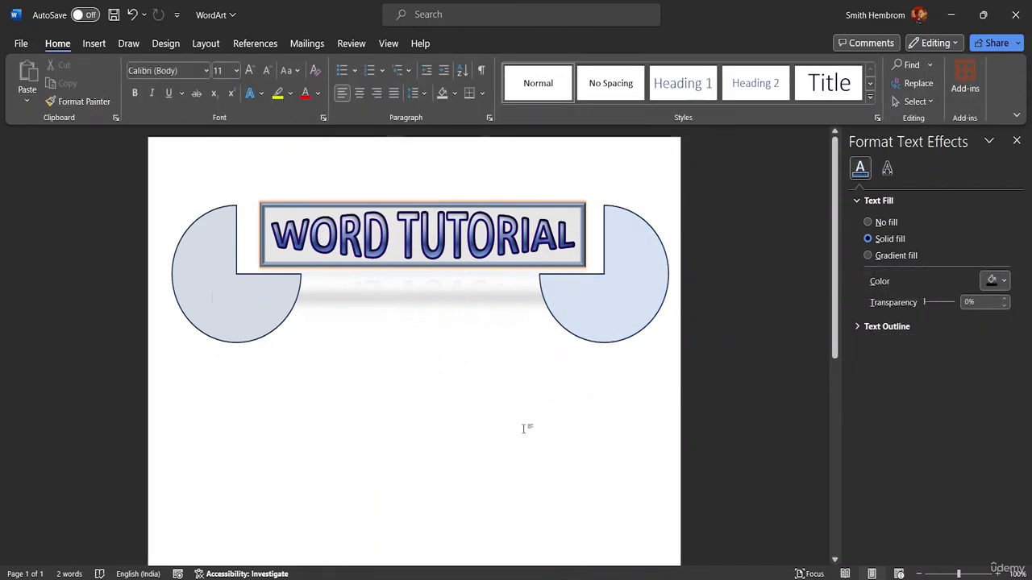
pyautogui.click(166, 188)
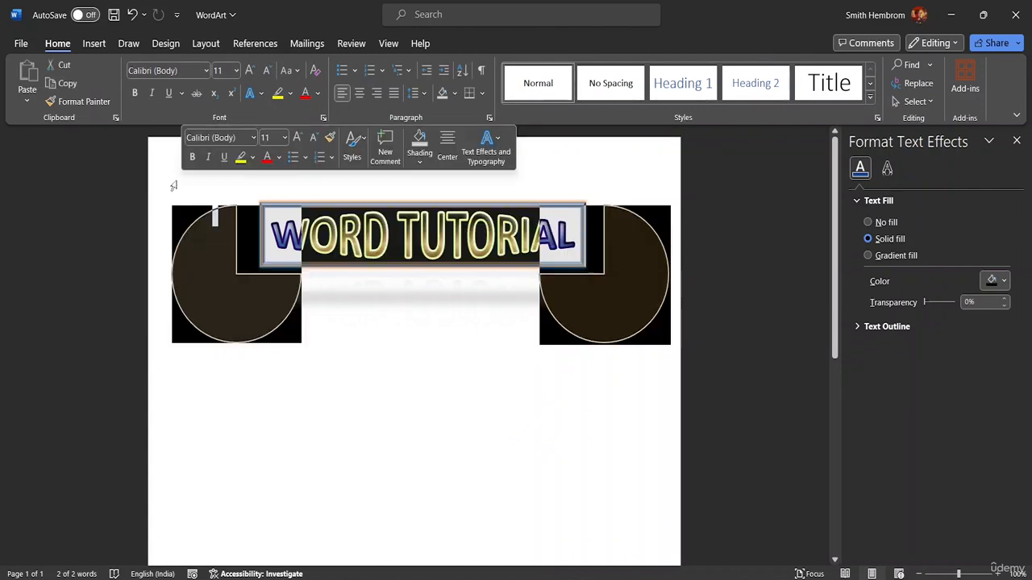
pyautogui.click(449, 406)
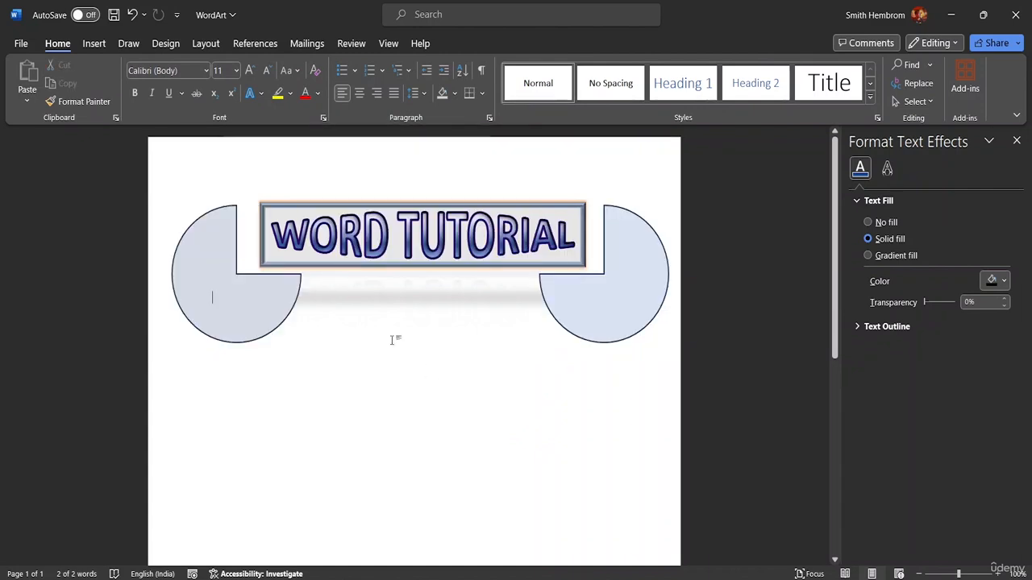
pyautogui.click(170, 206)
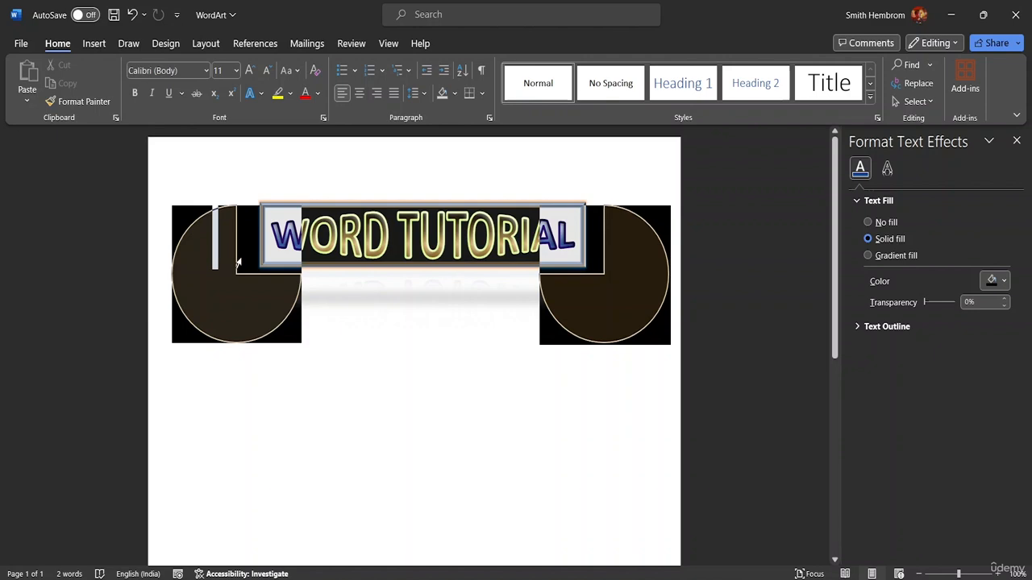
pyautogui.click(136, 240)
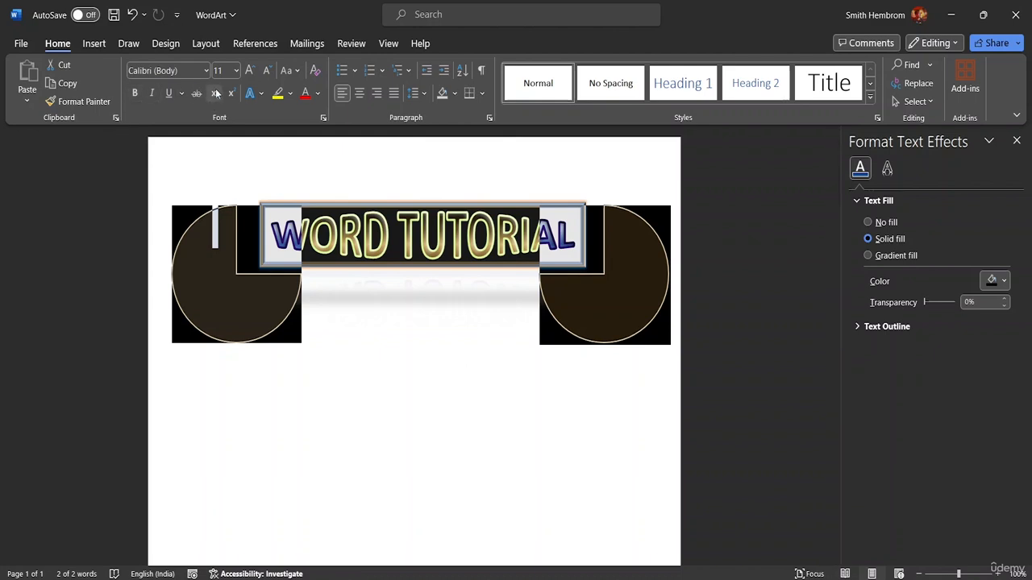
pyautogui.click(237, 71)
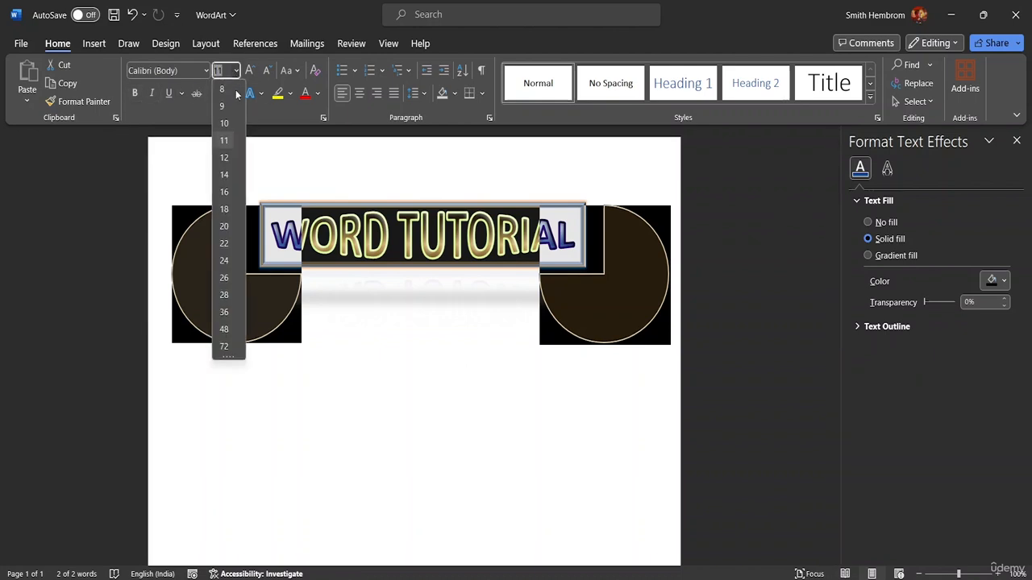
pyautogui.click(224, 158)
pyautogui.click(352, 339)
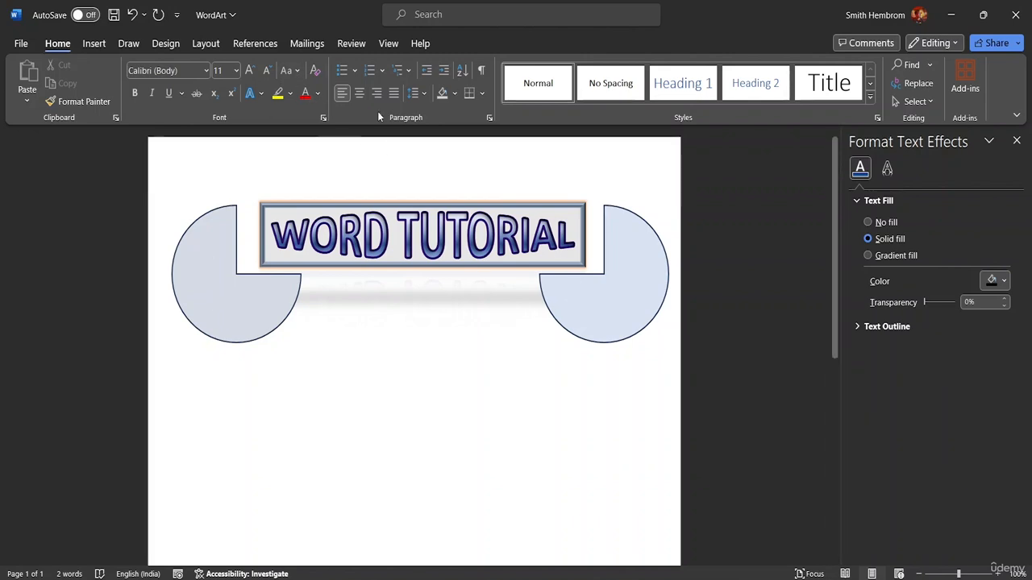
# Step: Draw a text box about 8.23 cm wide and 3.47 cm high below the WordArt and enter ADVANCED TUTORIAL in it
pyautogui.click(528, 266)
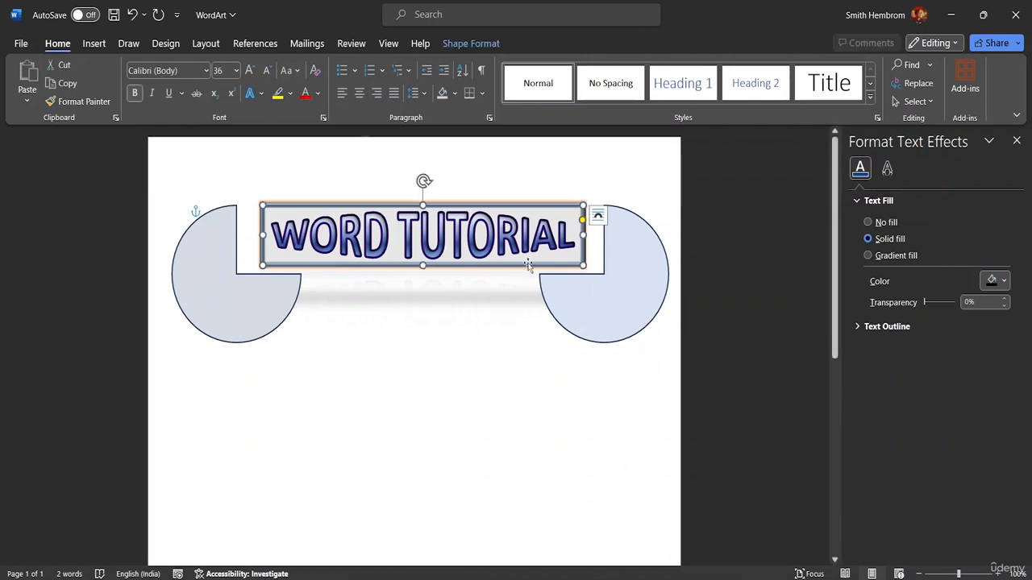
pyautogui.click(453, 44)
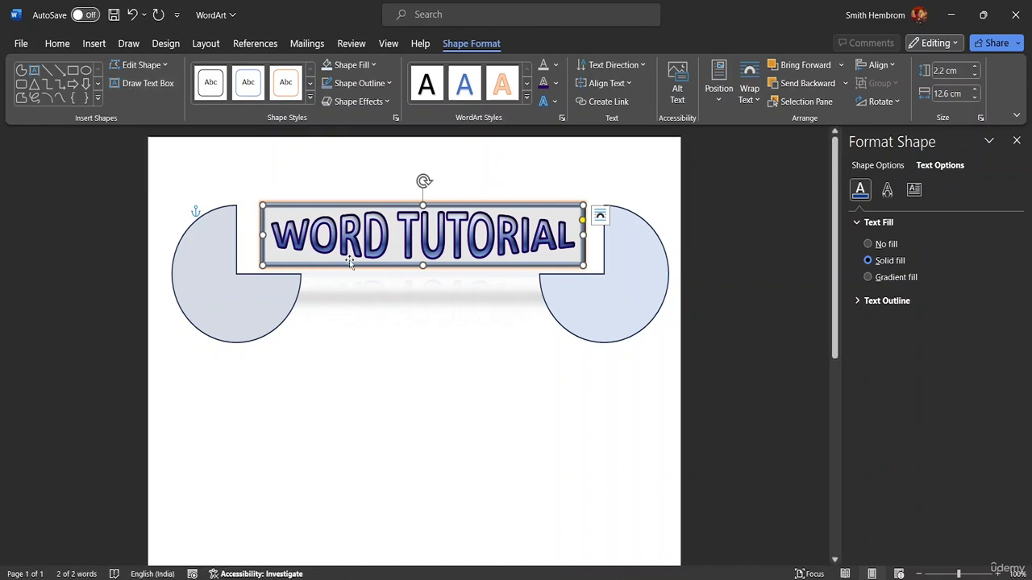
pyautogui.click(138, 83)
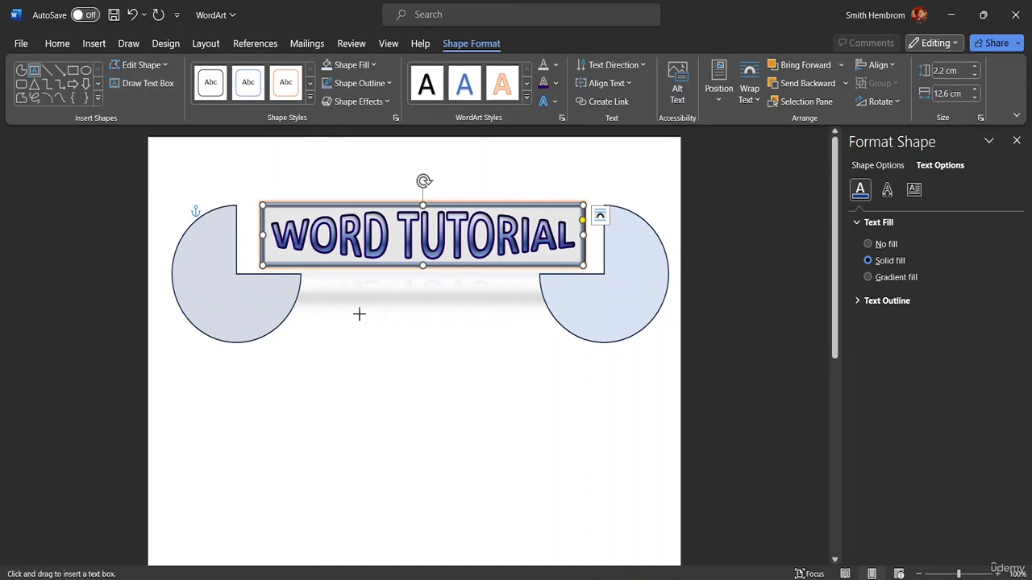
pyautogui.moveTo(358, 328)
pyautogui.mouseDown()
pyautogui.moveTo(470, 368)
pyautogui.moveTo(515, 368)
pyautogui.moveTo(526, 382)
pyautogui.mouseUp()
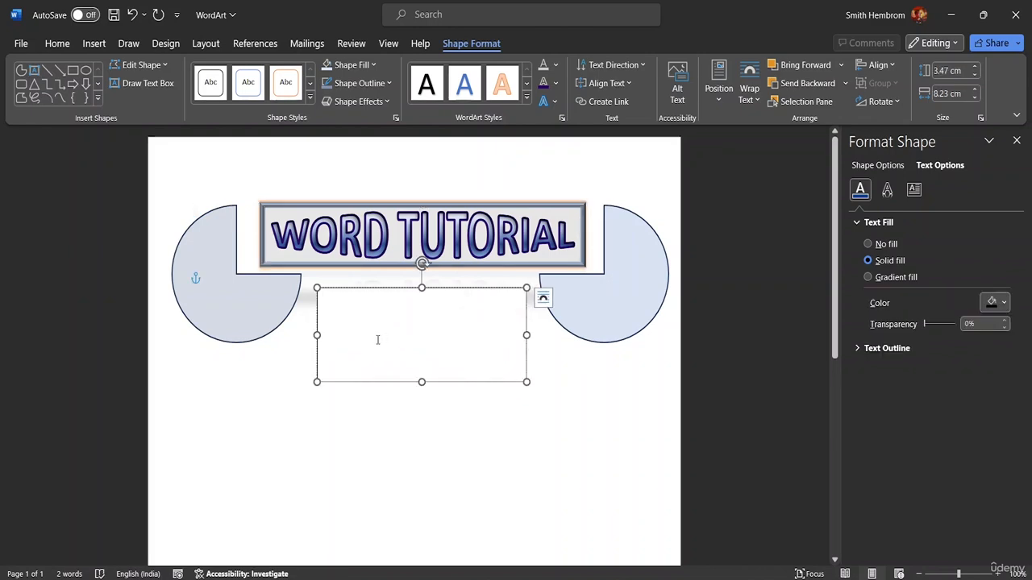
pyautogui.write('A')
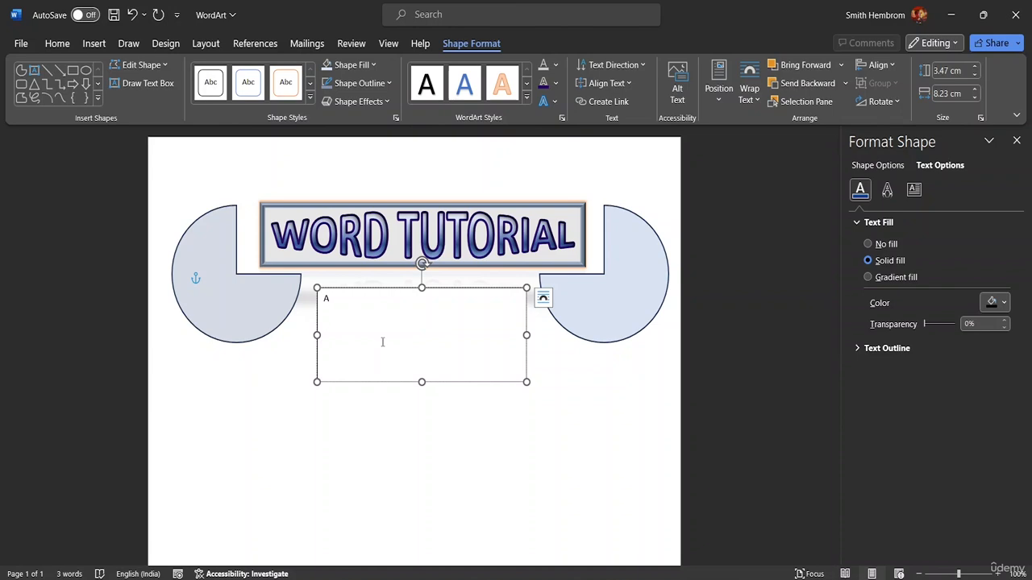
pyautogui.write('DVANC')
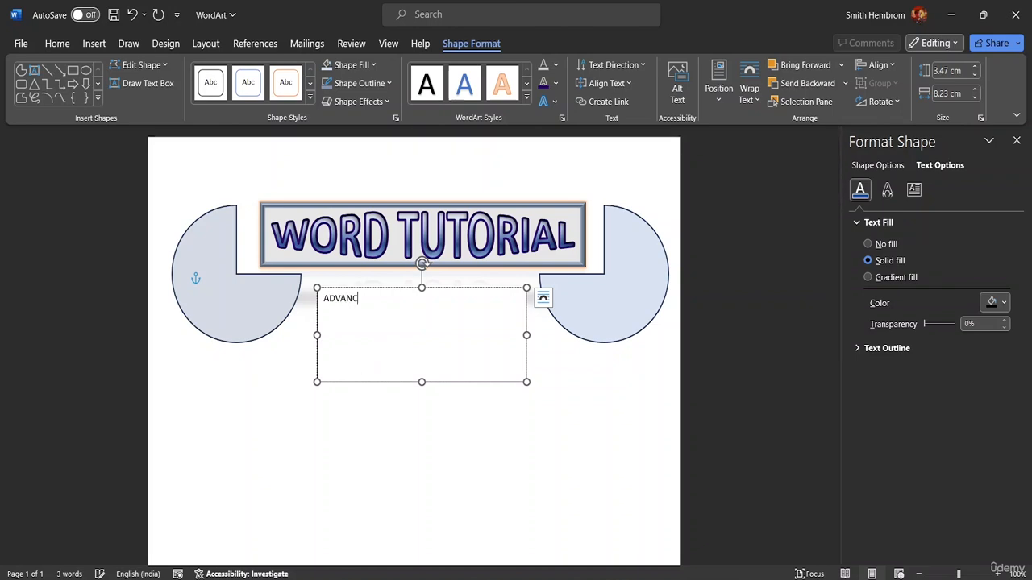
pyautogui.write('ED TUTORIAL')
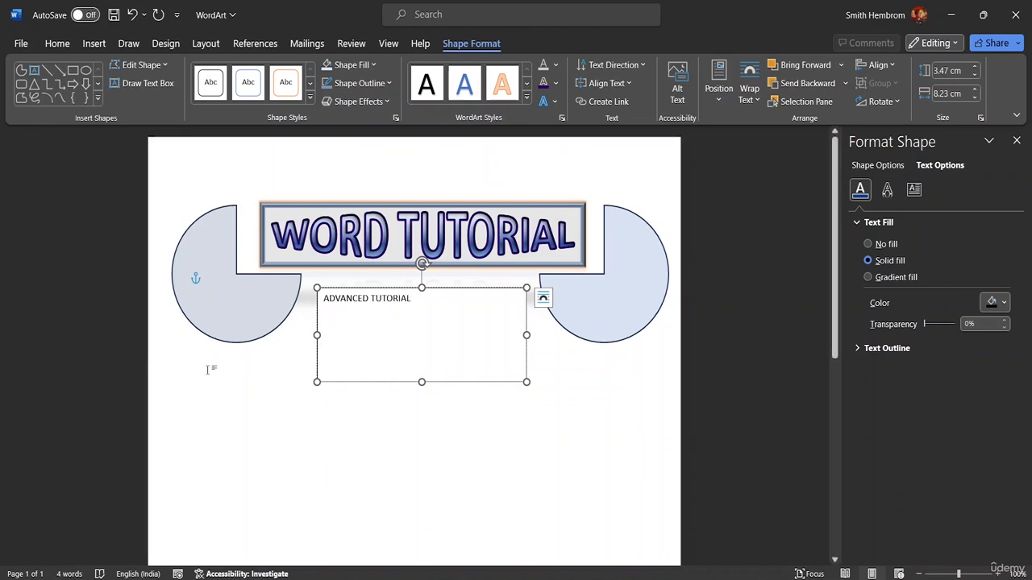
# Step: Set the ADVANCED TUTORIAL text to size 26 and widen its text box to about 8.87 cm
pyautogui.moveTo(414, 300); pyautogui.dragTo(322, 303)
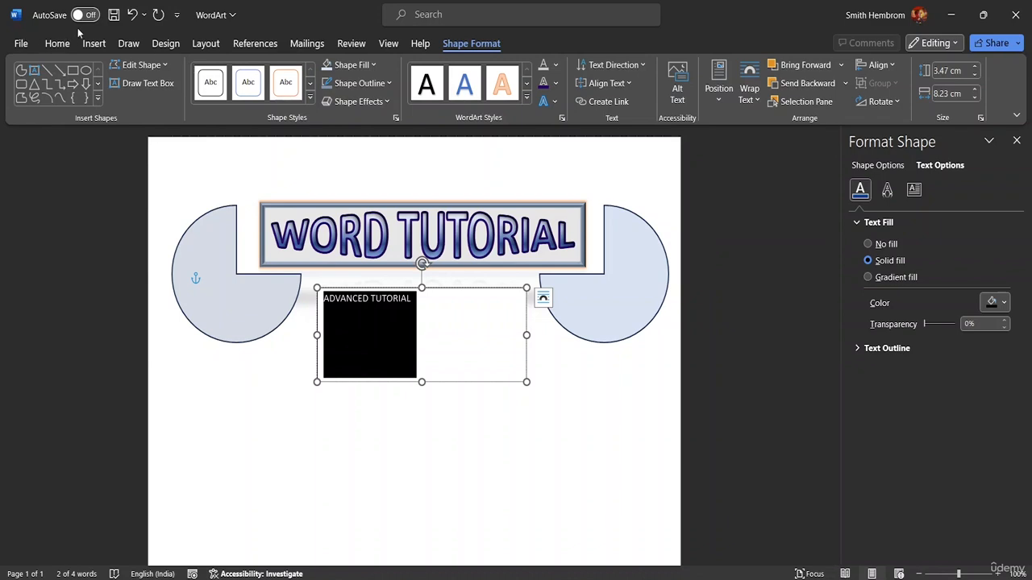
pyautogui.click(57, 43)
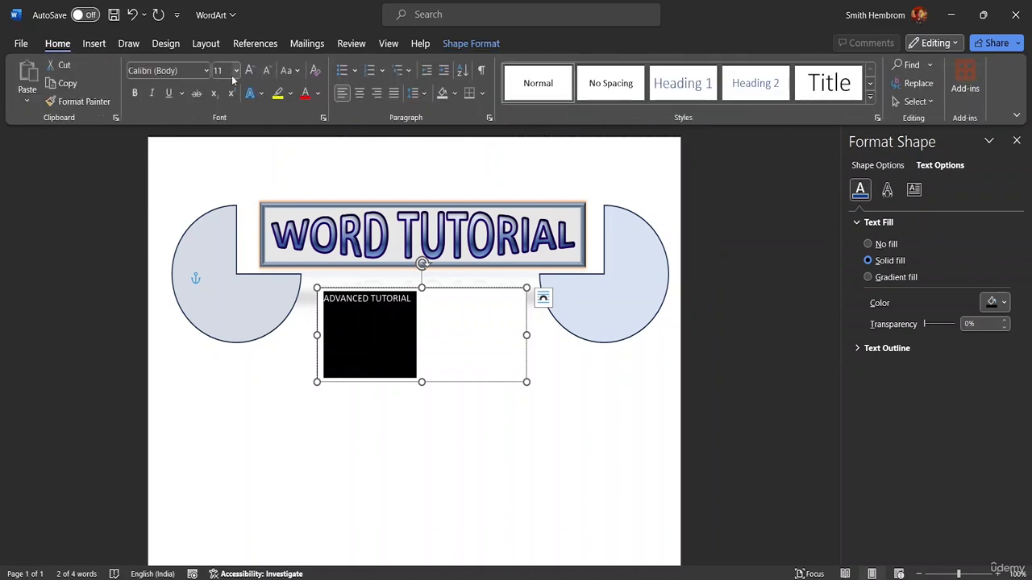
pyautogui.click(236, 70)
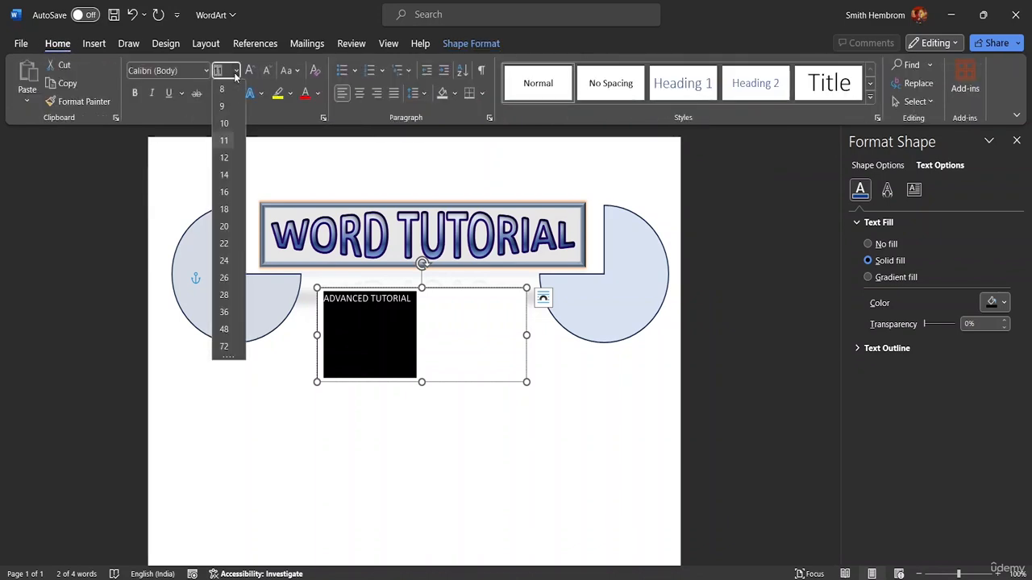
pyautogui.click(224, 277)
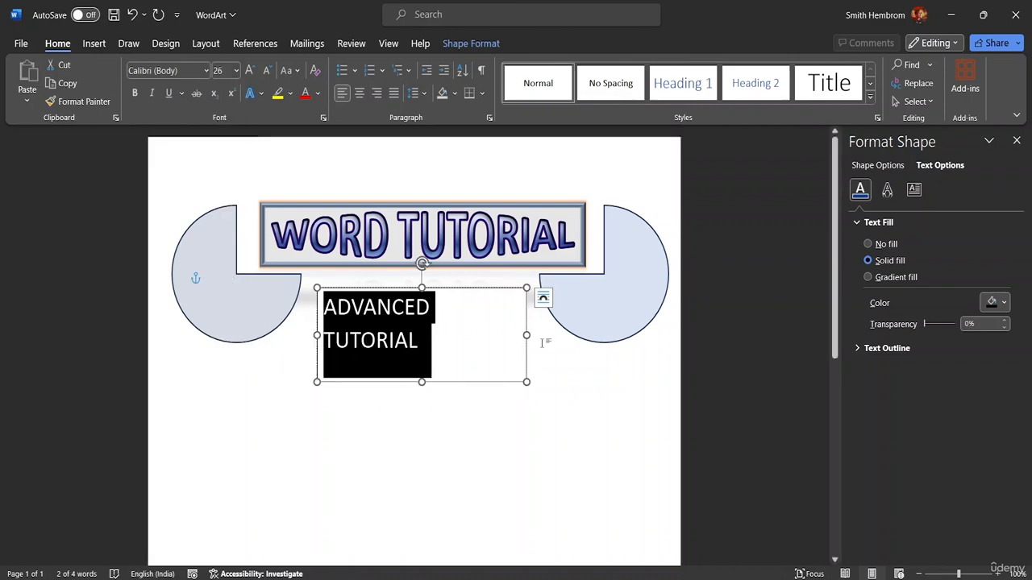
pyautogui.moveTo(526, 333); pyautogui.dragTo(542, 334)
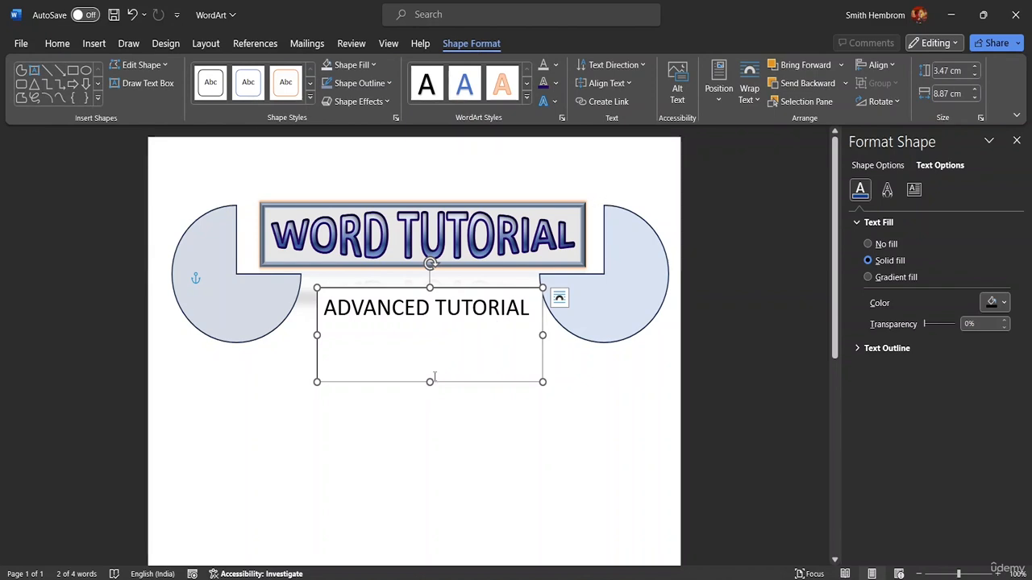
# Step: Change the font of the whole ADVANCED TUTORIAL text to a Abstract Groovy
pyautogui.click(532, 309)
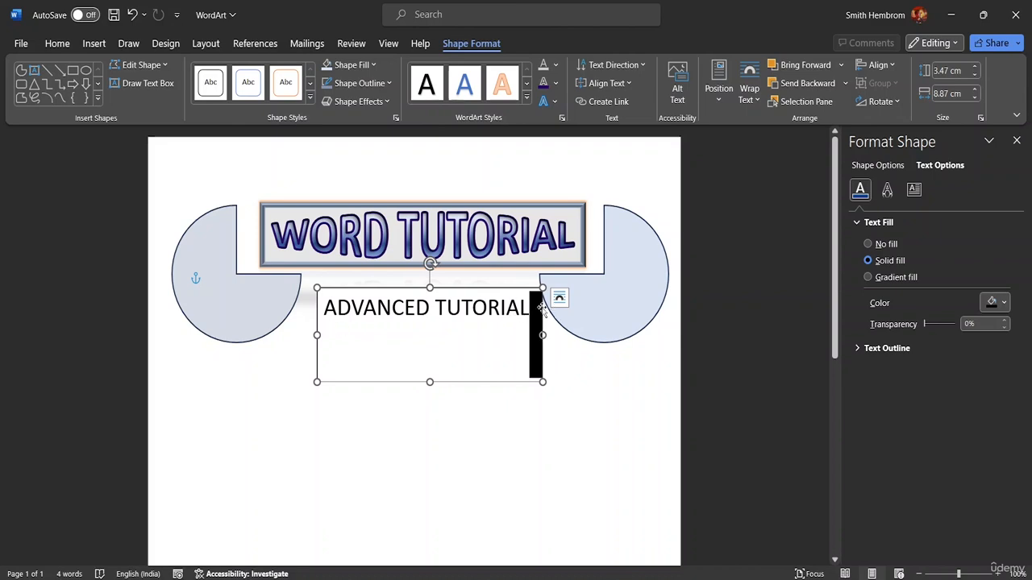
pyautogui.doubleClick(525, 309)
pyautogui.click(530, 310)
pyautogui.moveTo(530, 309); pyautogui.dragTo(322, 304)
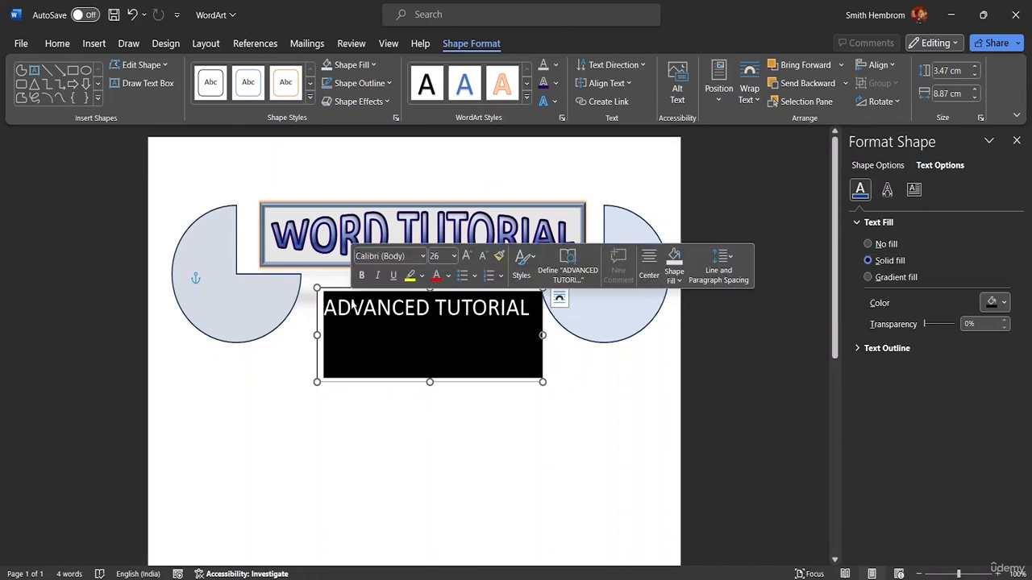
pyautogui.click(64, 45)
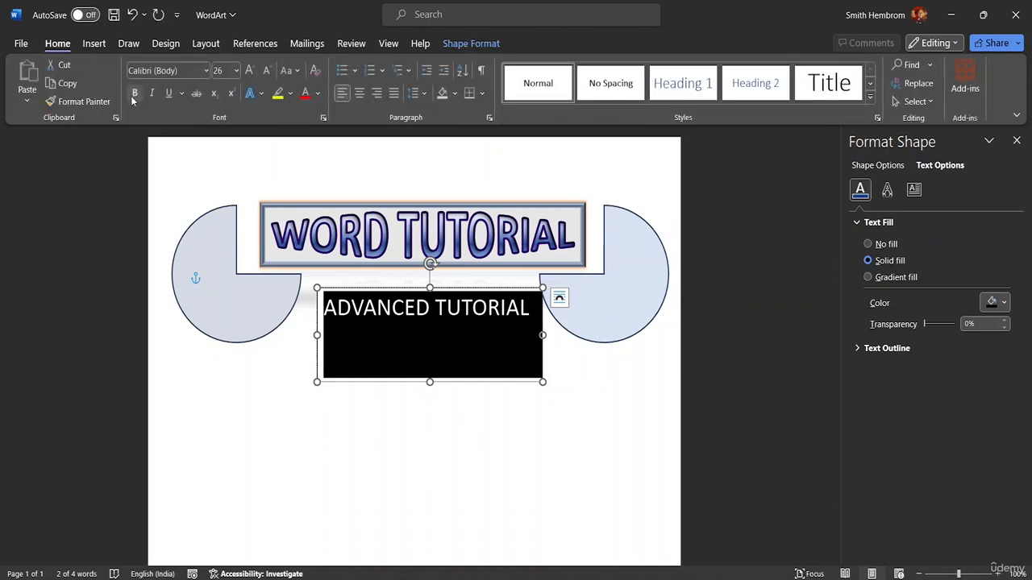
pyautogui.click(206, 70)
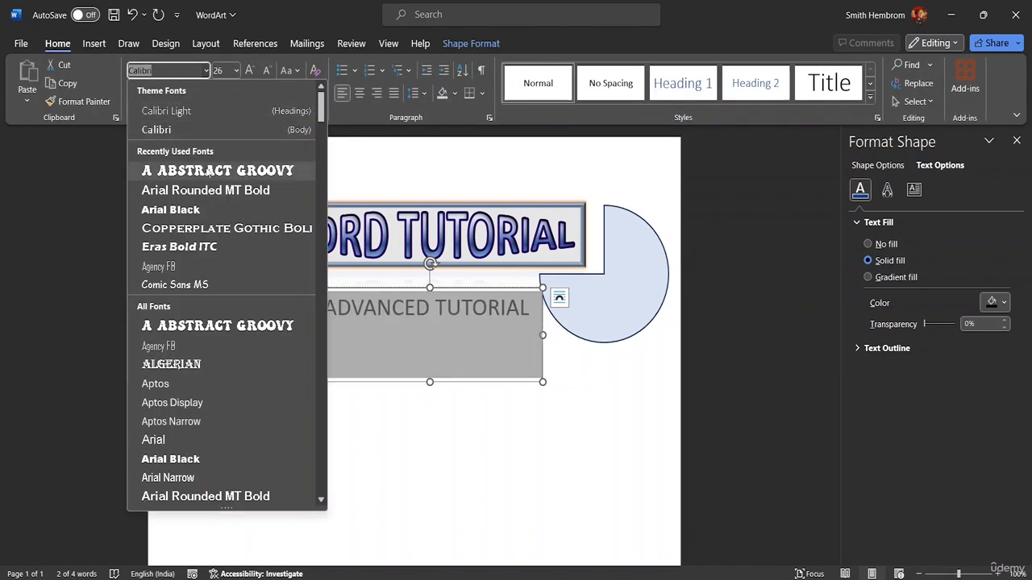
pyautogui.click(206, 171)
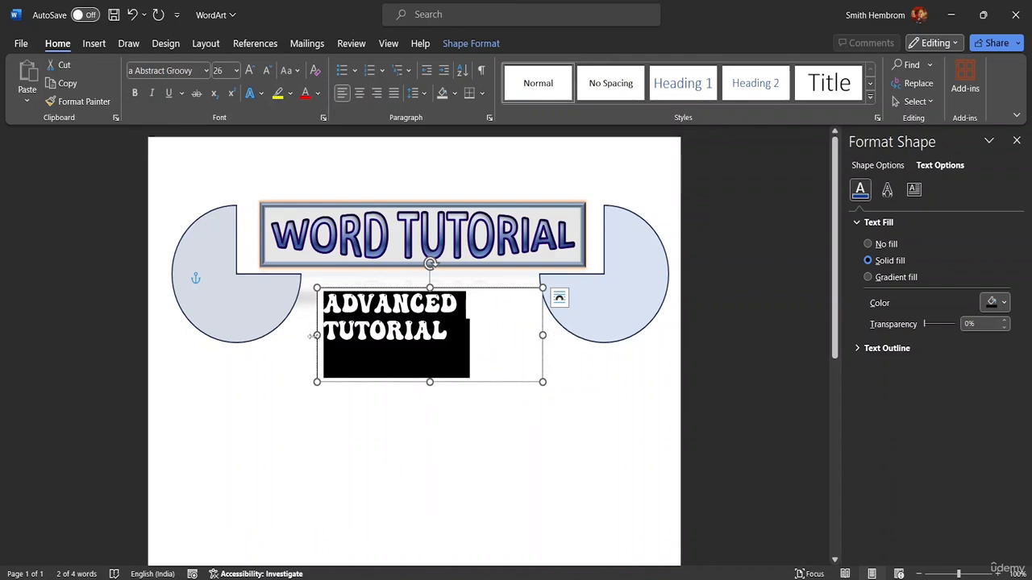
# Step: Resize the ADVANCED TUTORIAL text box to about 8.98 cm wide and 3.64 cm high, between the two partial circles
pyautogui.moveTo(317, 335)
pyautogui.mouseDown()
pyautogui.moveTo(290, 335)
pyautogui.moveTo(302, 337)
pyautogui.mouseUp()
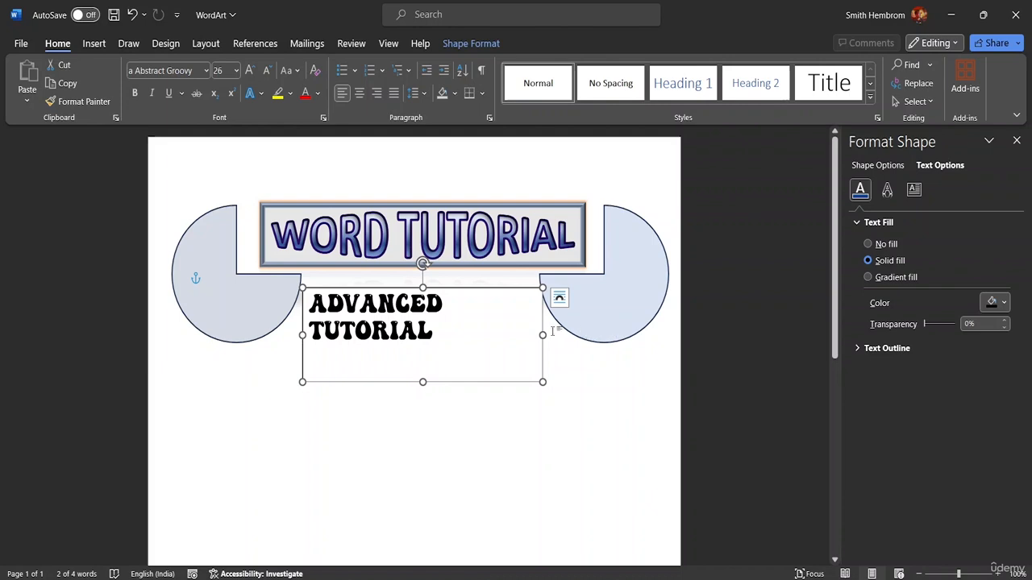
pyautogui.moveTo(545, 333); pyautogui.dragTo(530, 334)
pyautogui.click(449, 309)
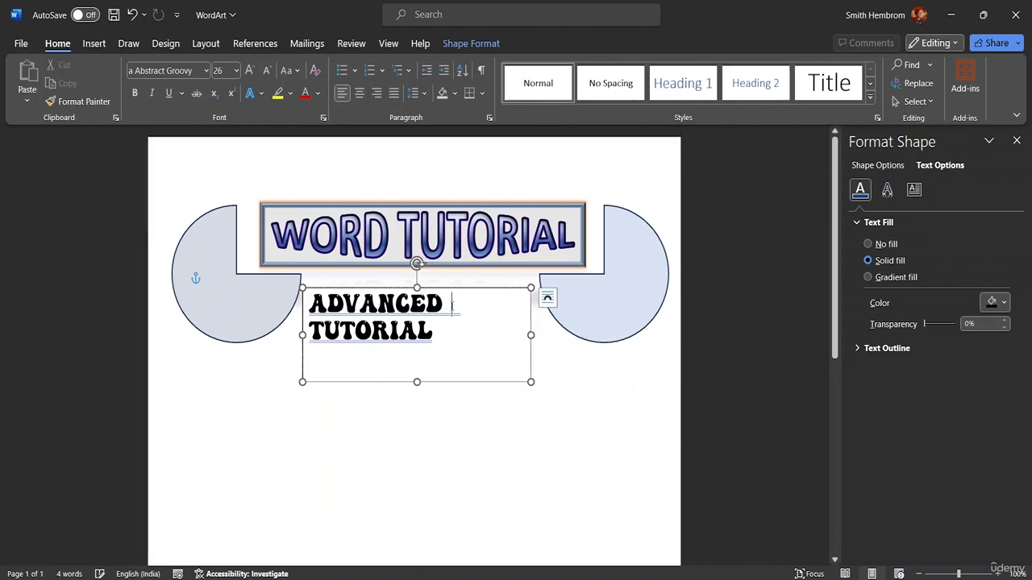
pyautogui.moveTo(442, 344); pyautogui.dragTo(417, 385)
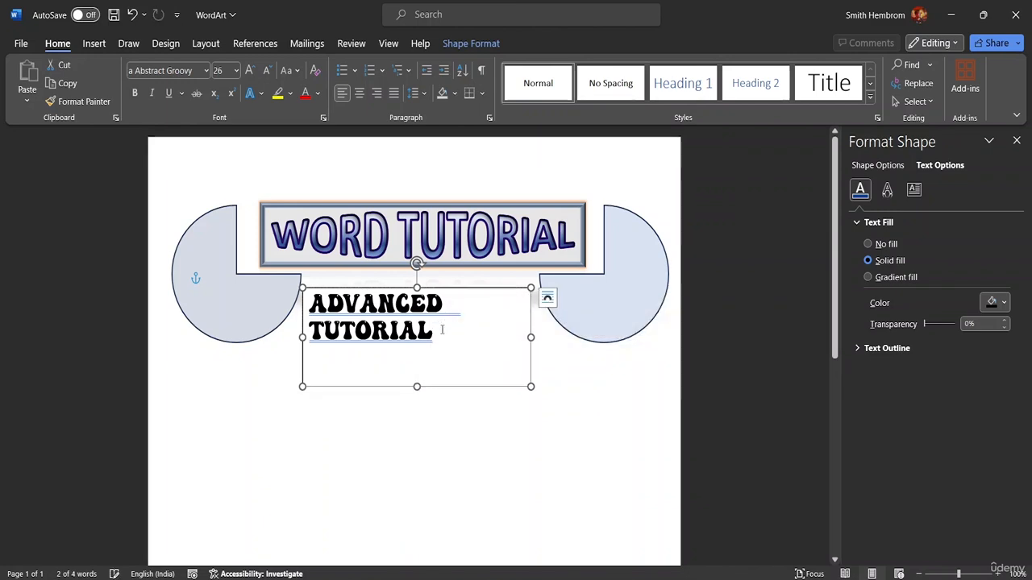
# Step: Center the ADVANCED TUTORIAL text horizontally within its text box
pyautogui.moveTo(435, 333); pyautogui.dragTo(324, 298)
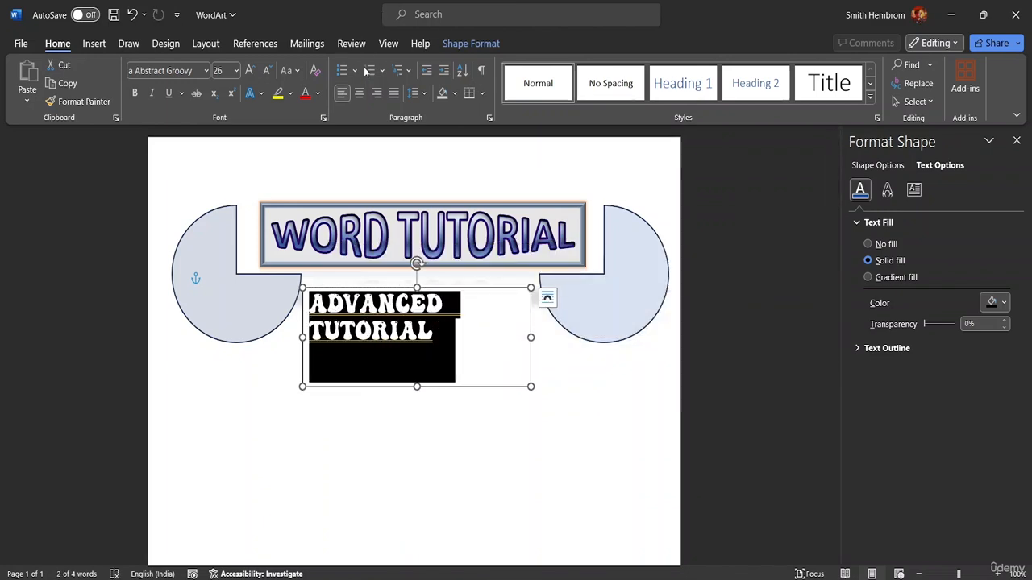
pyautogui.click(360, 94)
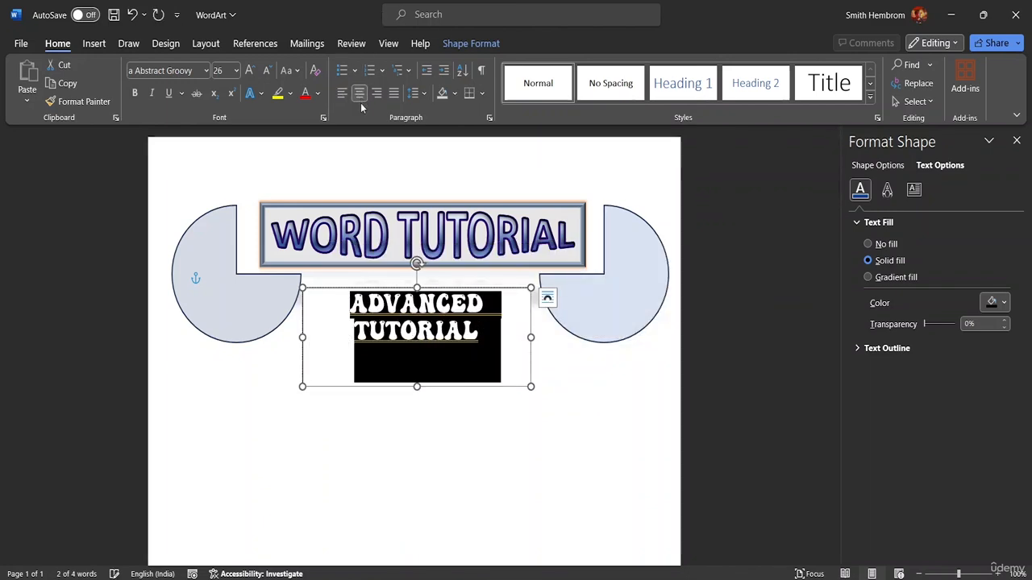
pyautogui.click(513, 355)
# Step: Apply the solid blue WordArt style to the ADVANCED TUTORIAL text
pyautogui.tripleClick(483, 333)
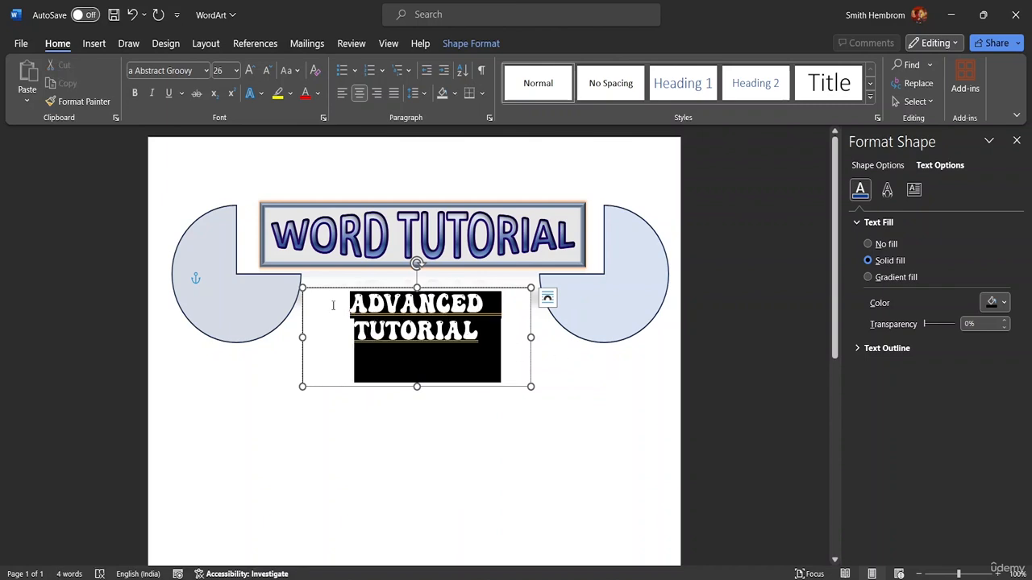
pyautogui.click(317, 94)
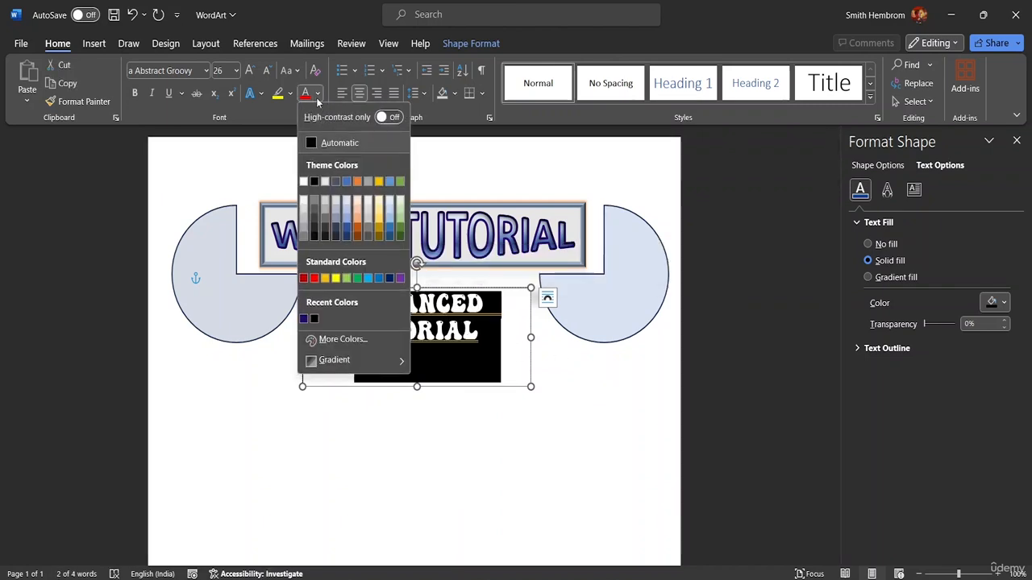
pyautogui.click(456, 44)
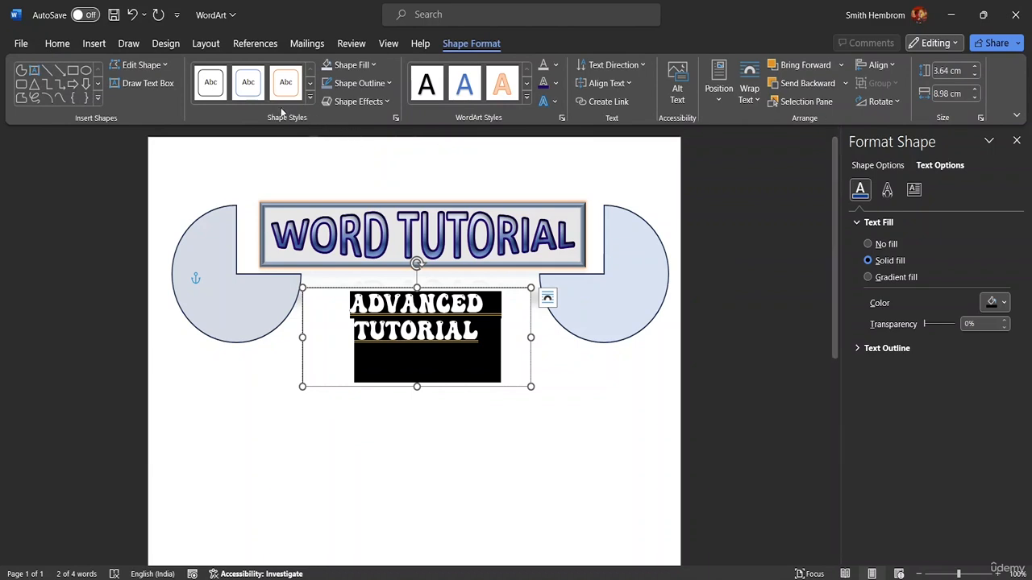
pyautogui.click(466, 90)
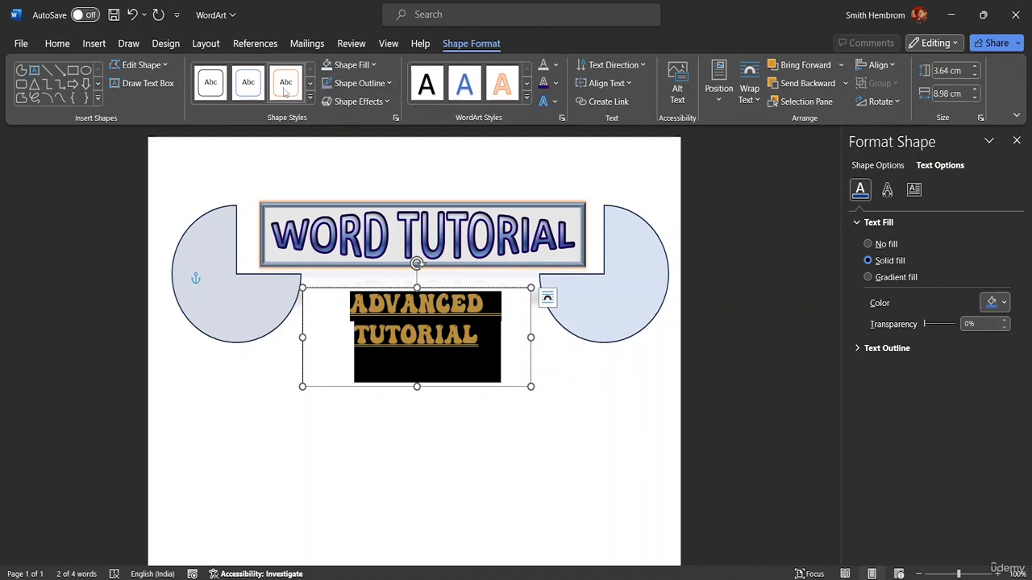
# Step: Draw a rectangle about 7.28 cm wide and 2.6 cm high over the ADVANCED TUTORIAL text and send it to the back
pyautogui.click(73, 70)
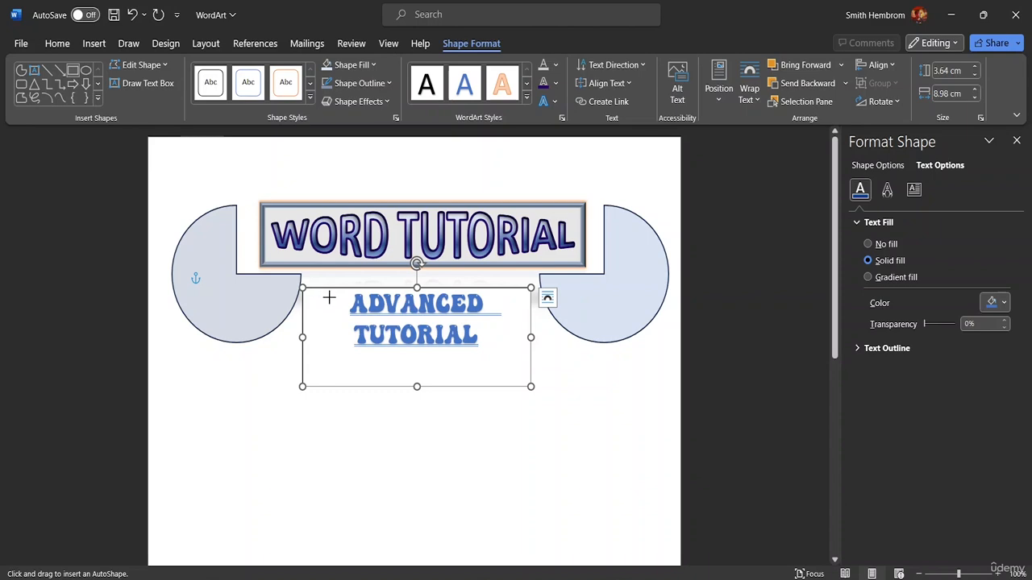
pyautogui.moveTo(326, 287); pyautogui.dragTo(511, 358)
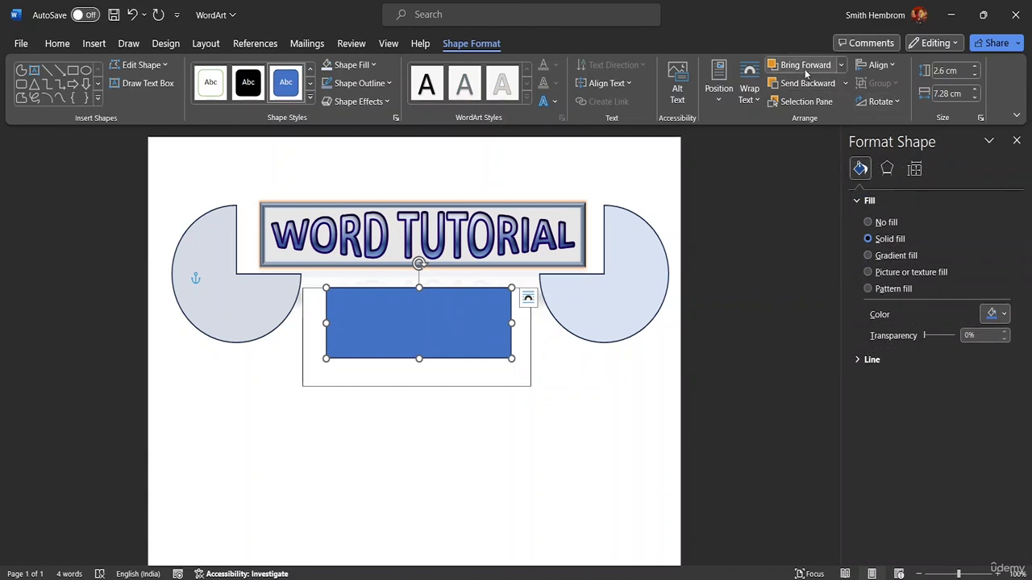
pyautogui.click(846, 84)
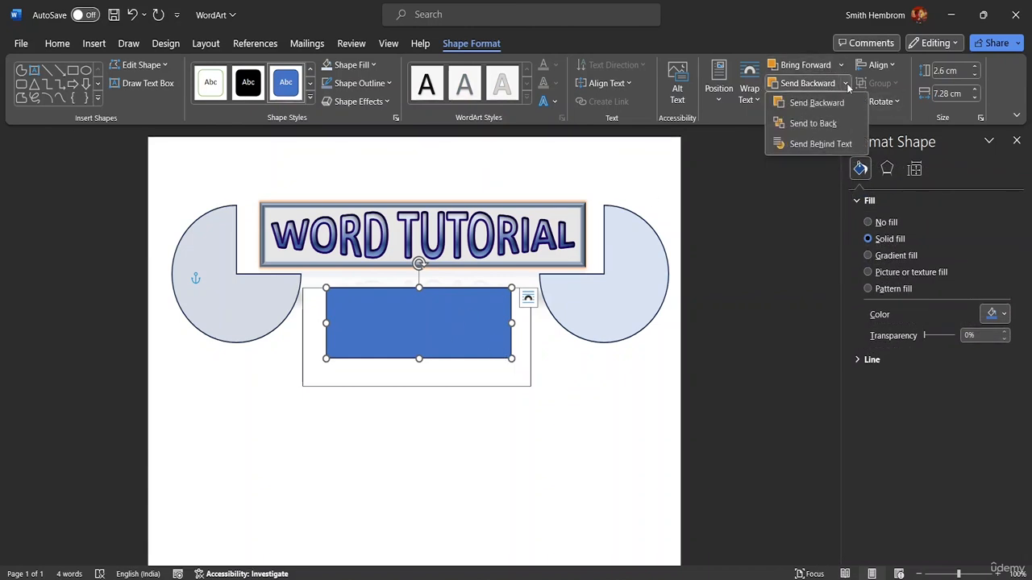
pyautogui.click(814, 123)
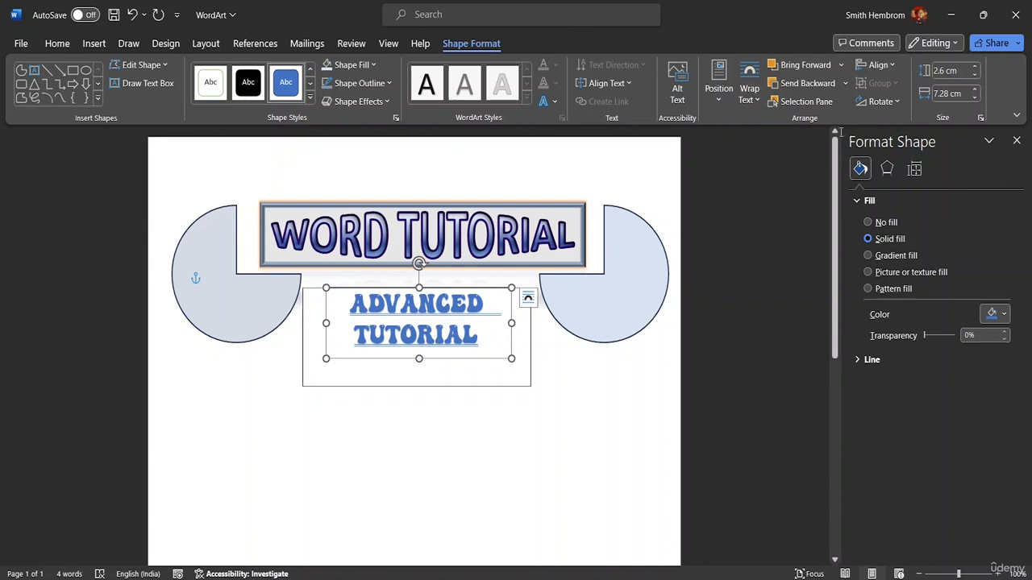
# Step: Try to place the rectangle behind the text using Send Behind Text, and leave it deselected
pyautogui.click(845, 83)
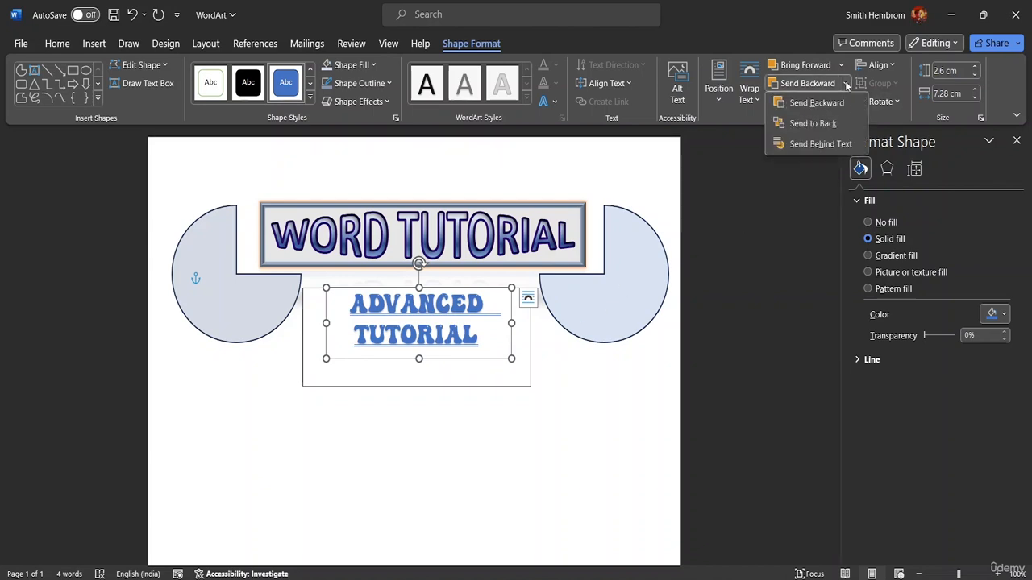
pyautogui.click(819, 146)
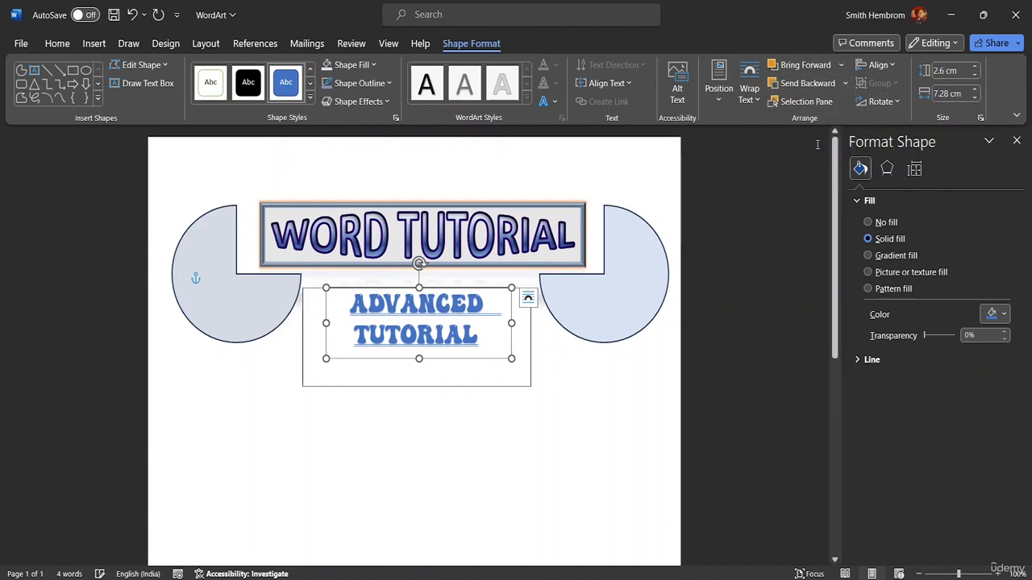
pyautogui.click(844, 87)
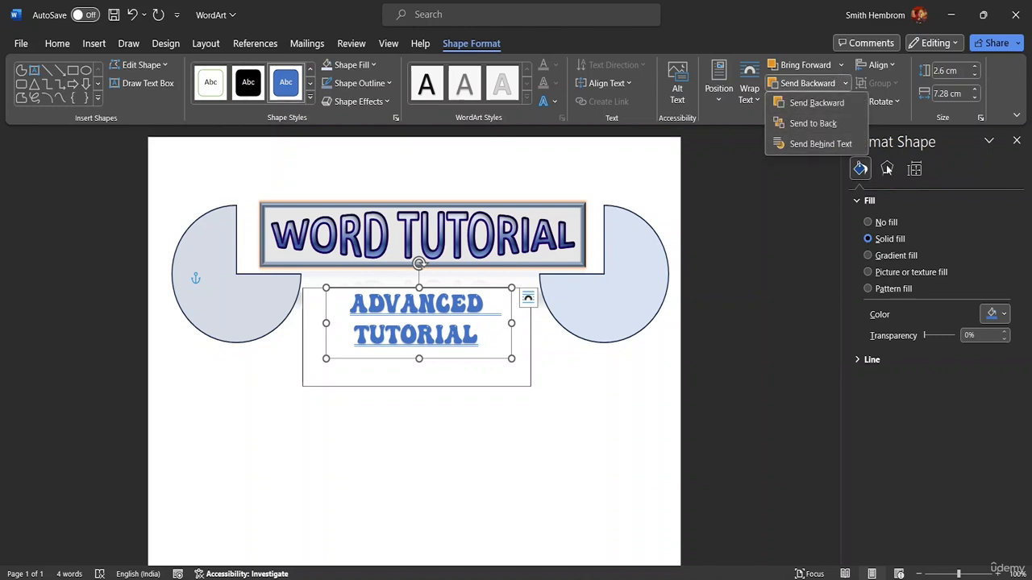
pyautogui.click(571, 410)
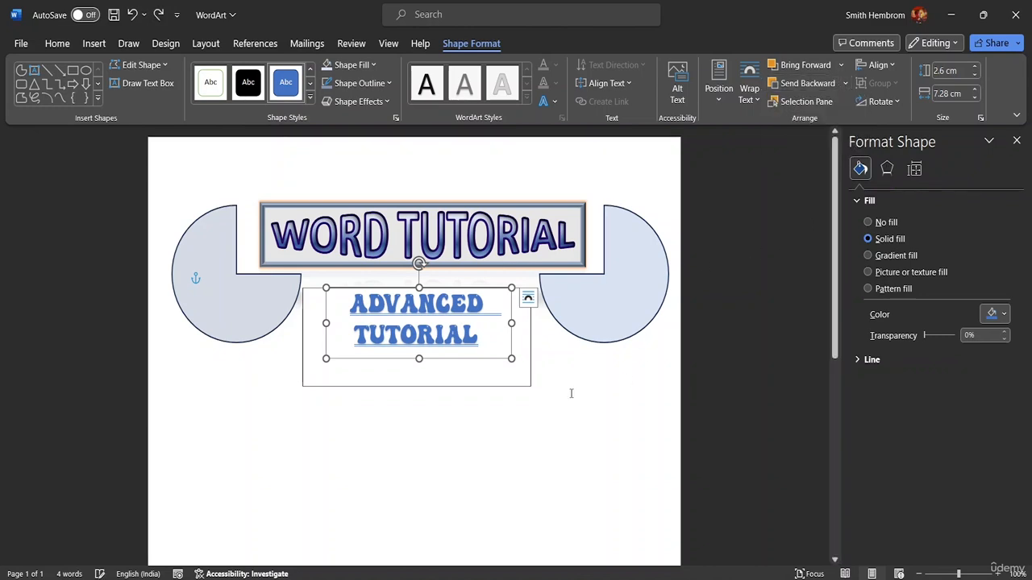
pyautogui.click(571, 393)
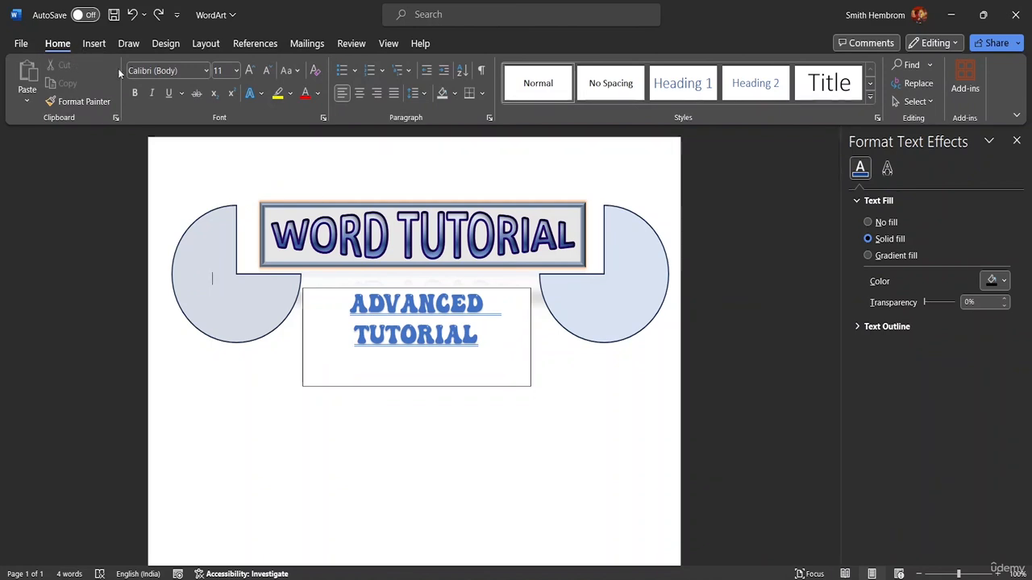
# Step: Draw a rectangle about 6.82 cm wide and 2.54 cm high over the ADVANCED TUTORIAL text
pyautogui.click(92, 45)
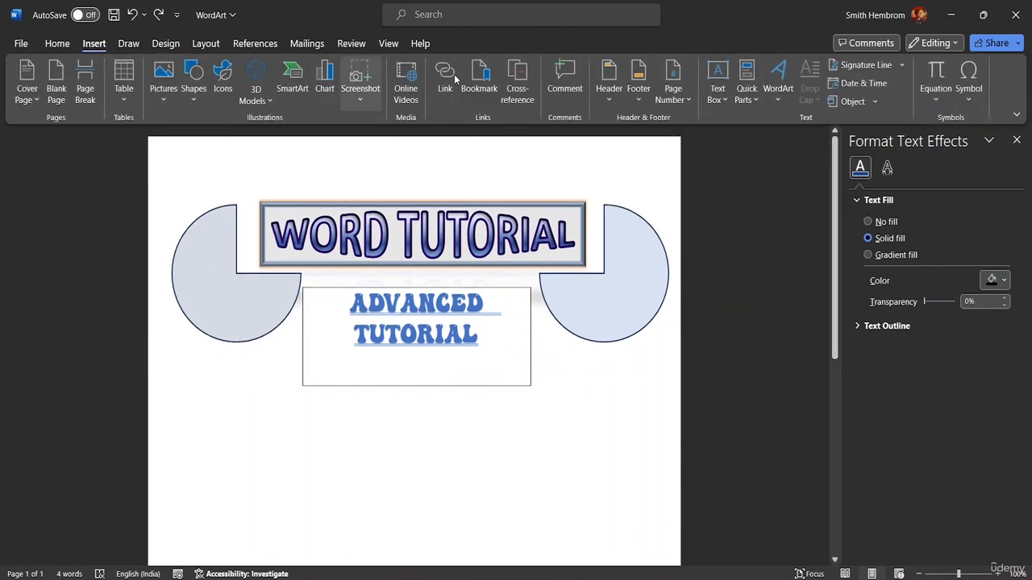
pyautogui.doubleClick(479, 315)
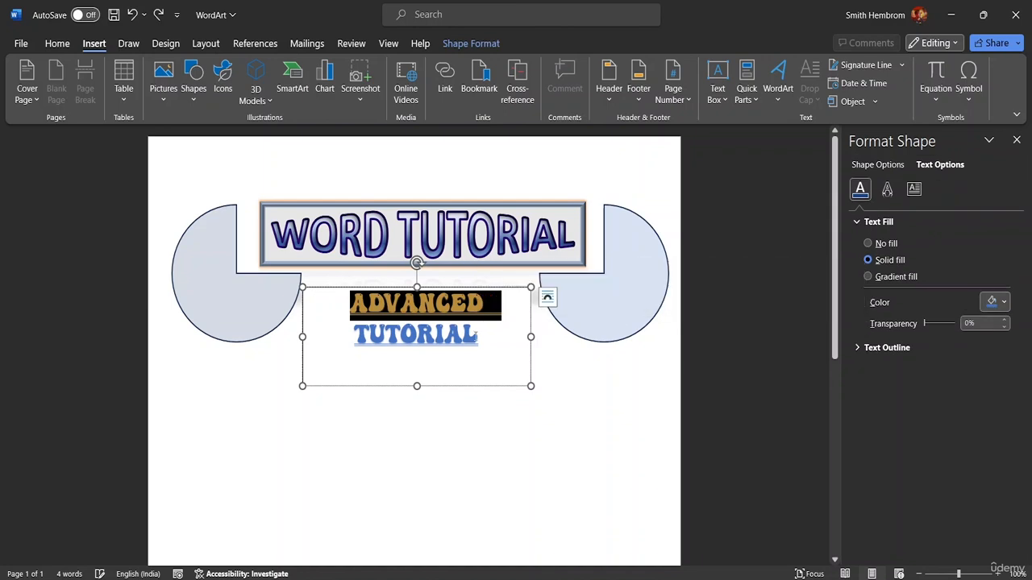
pyautogui.click(480, 335)
pyautogui.click(471, 43)
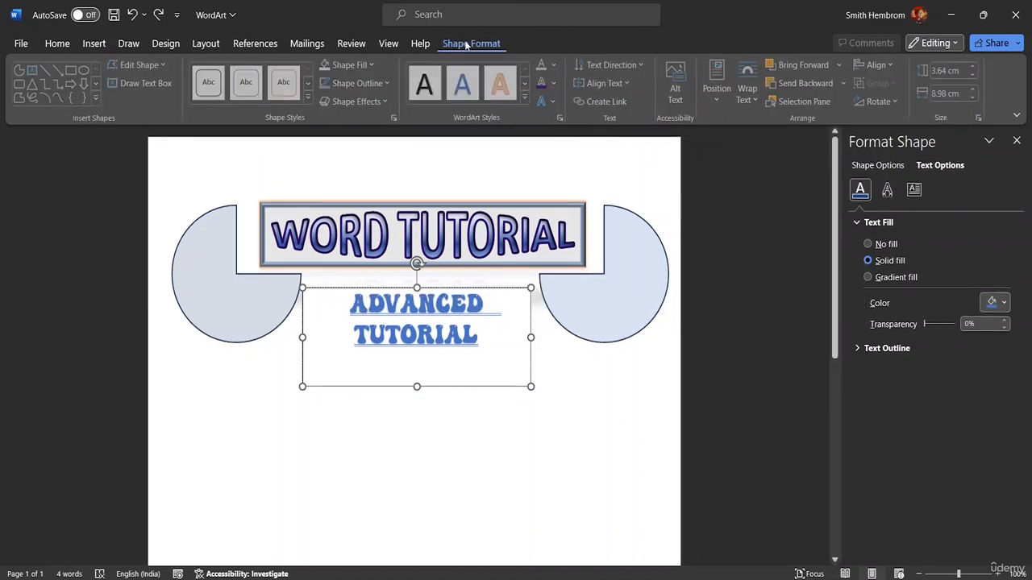
pyautogui.click(73, 70)
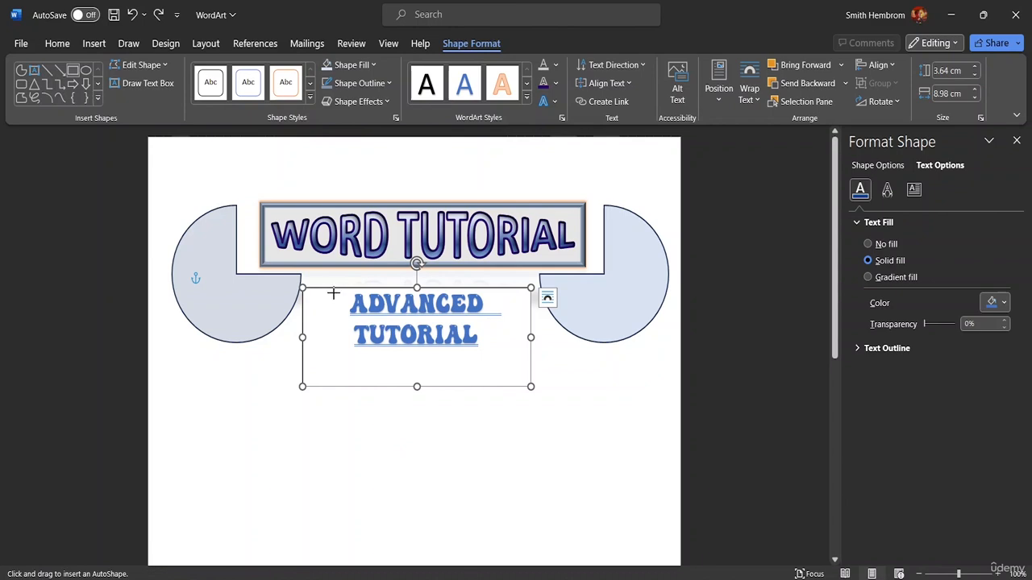
pyautogui.moveTo(333, 293); pyautogui.dragTo(506, 358)
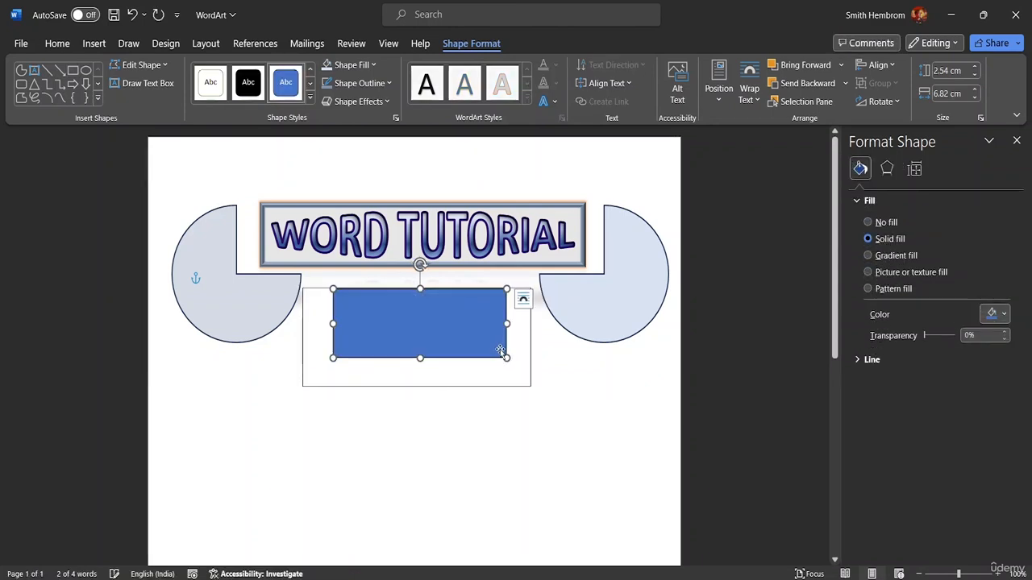
# Step: Fill the rectangle over the ADVANCED TUTORIAL text with a light blue-gray theme color
pyautogui.click(374, 65)
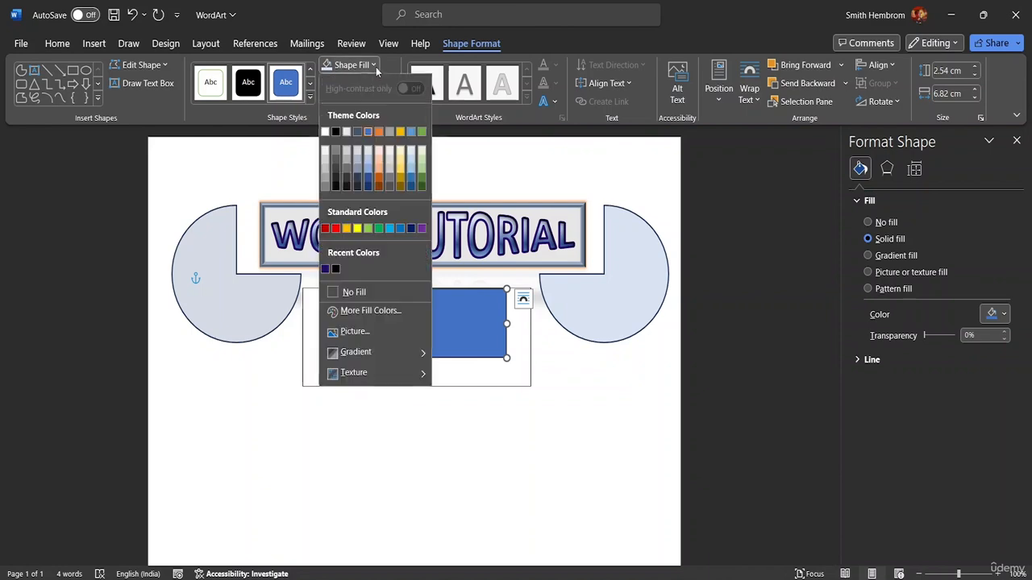
pyautogui.click(354, 167)
pyautogui.click(357, 173)
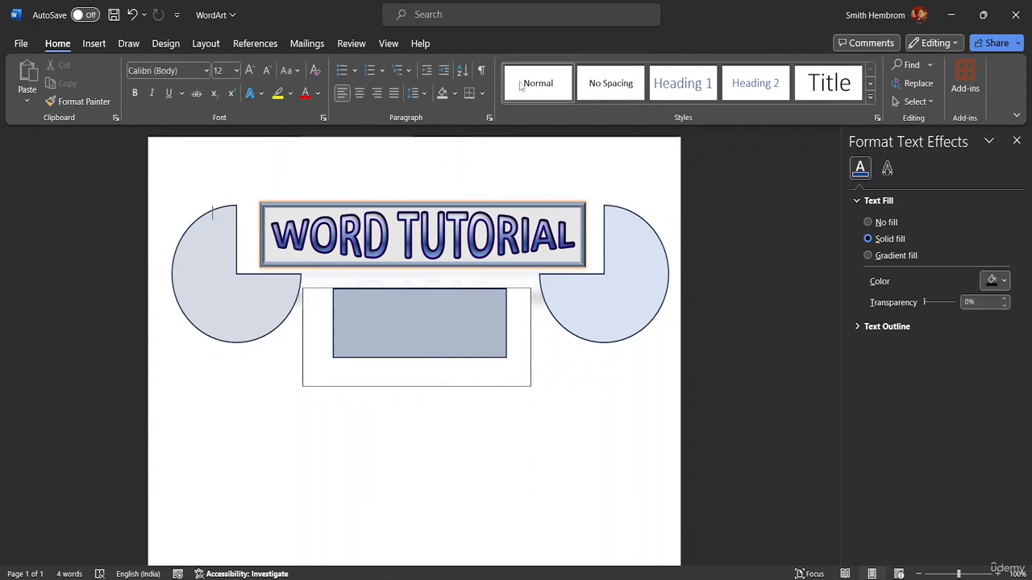
# Step: Send the blue-gray rectangle backward, behind the ADVANCED TUTORIAL text box
pyautogui.click(486, 311)
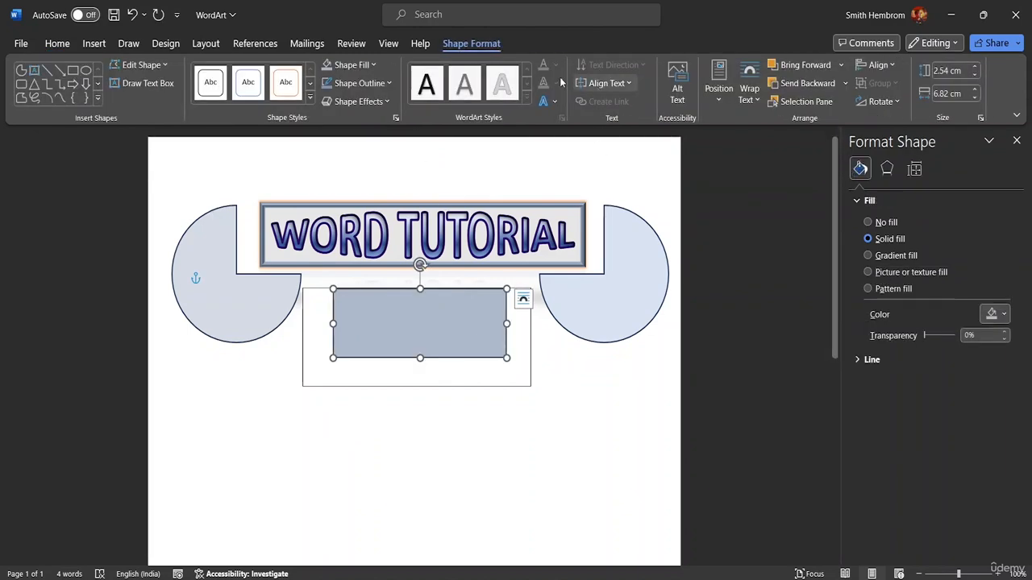
pyautogui.click(845, 83)
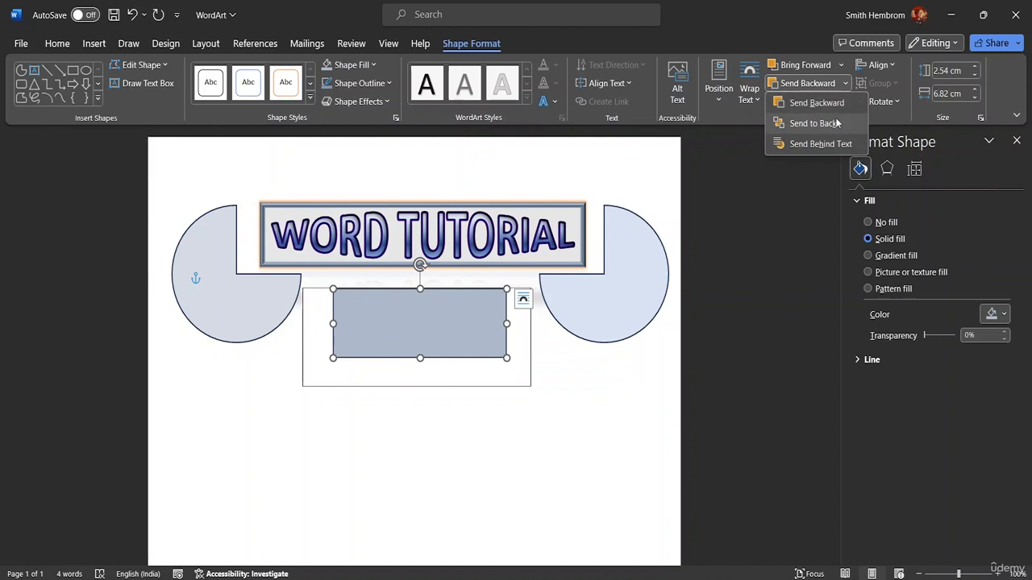
pyautogui.click(830, 103)
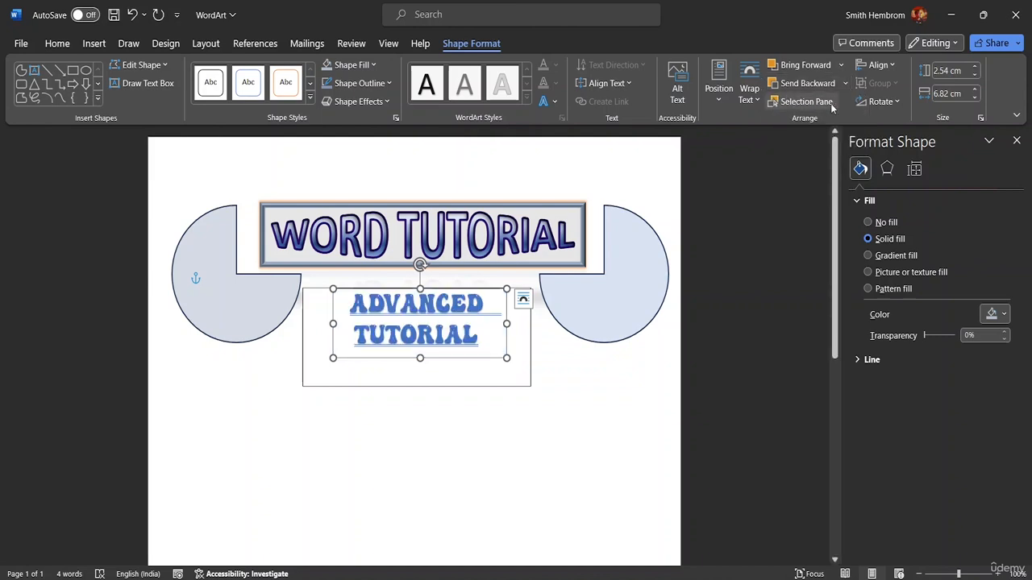
# Step: Move the ADVANCED TUTORIAL text box down, clear of the blue-gray rectangle
pyautogui.click(512, 406)
pyautogui.doubleClick(485, 371)
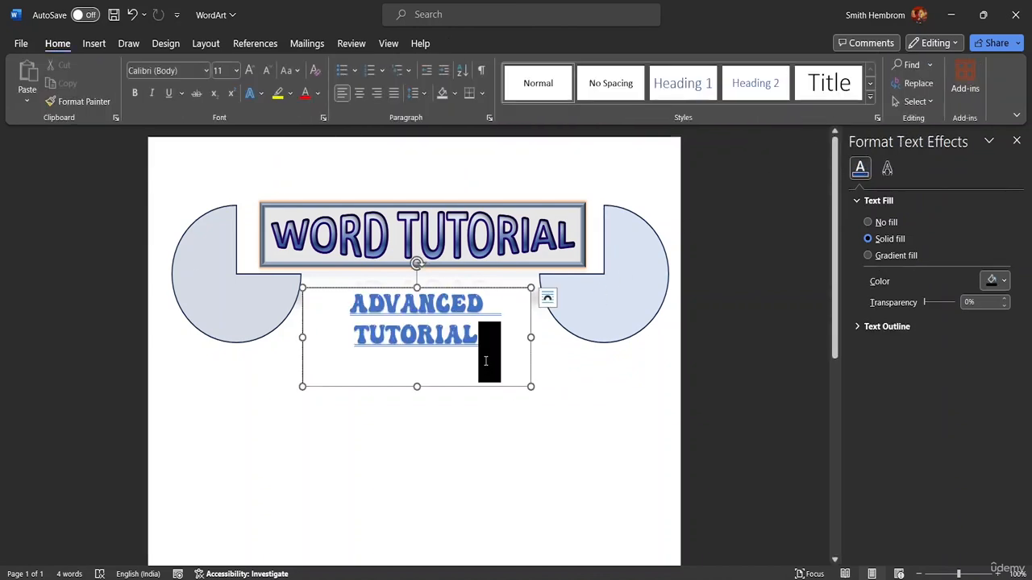
pyautogui.click(404, 364)
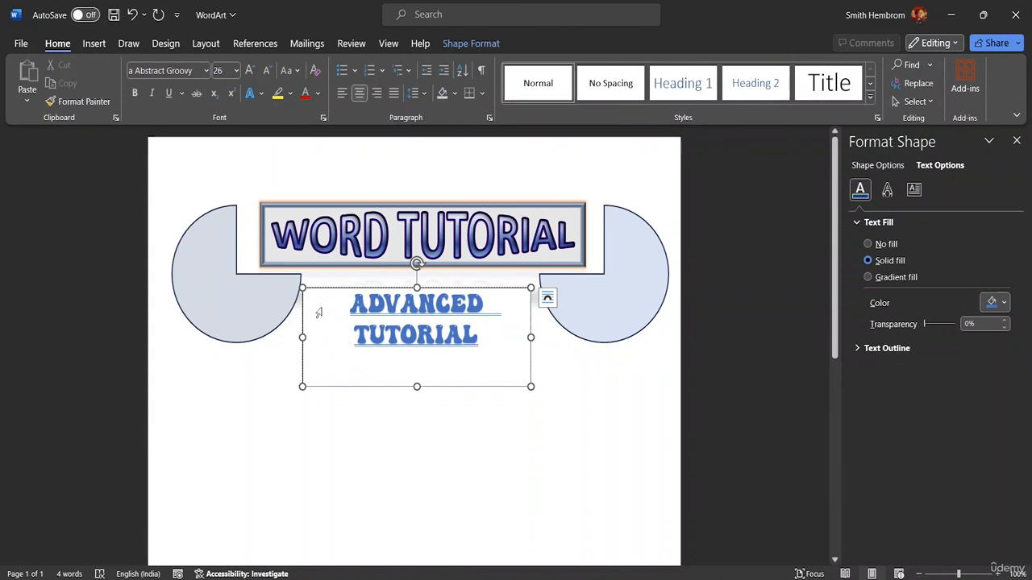
pyautogui.moveTo(365, 387); pyautogui.dragTo(364, 493)
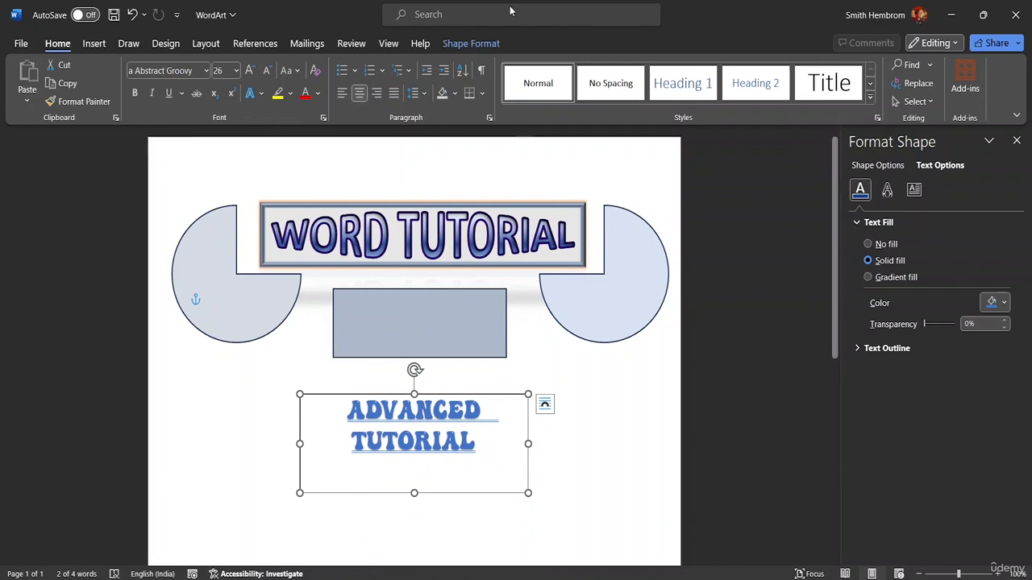
# Step: Reduce the width of the ADVANCED TUTORIAL text box to 7.8 cm
pyautogui.click(473, 44)
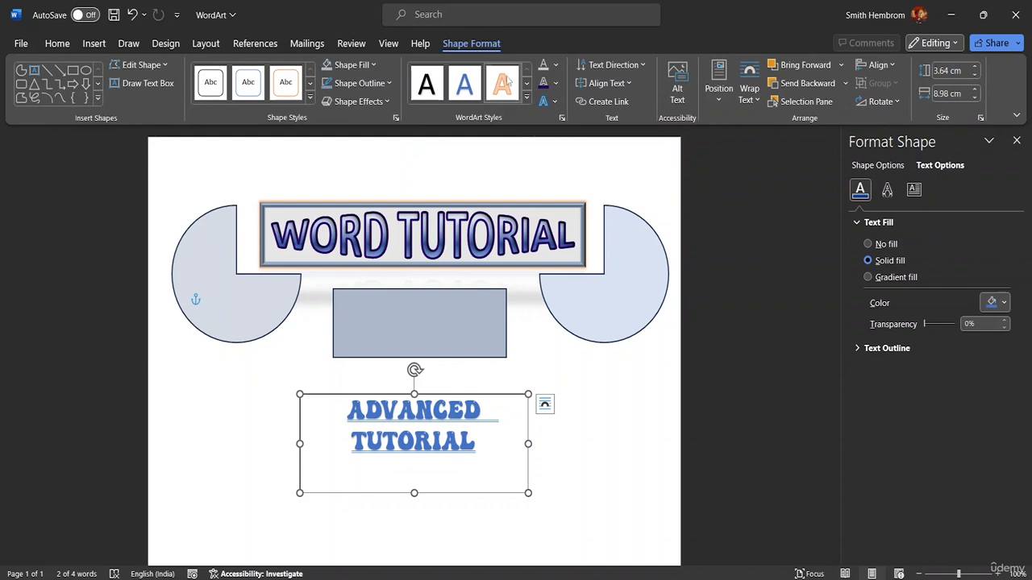
pyautogui.click(975, 97)
pyautogui.click(974, 98)
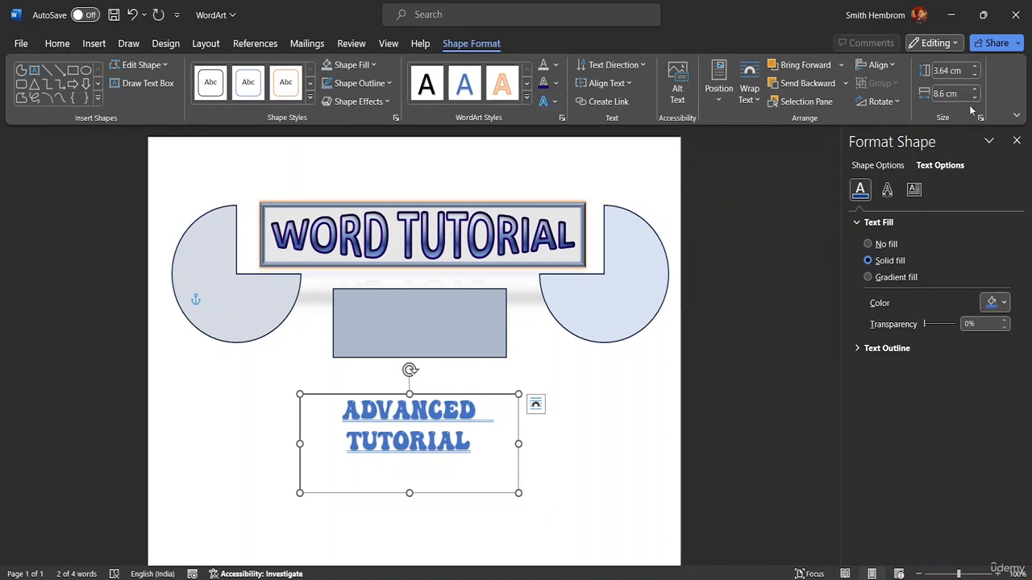
pyautogui.click(975, 98)
pyautogui.click(974, 98)
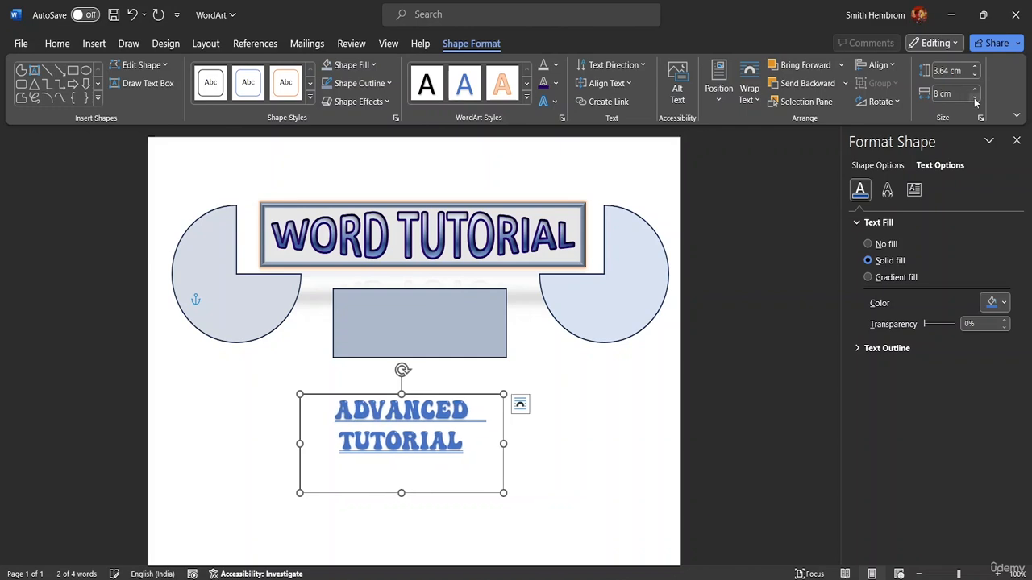
pyautogui.click(973, 99)
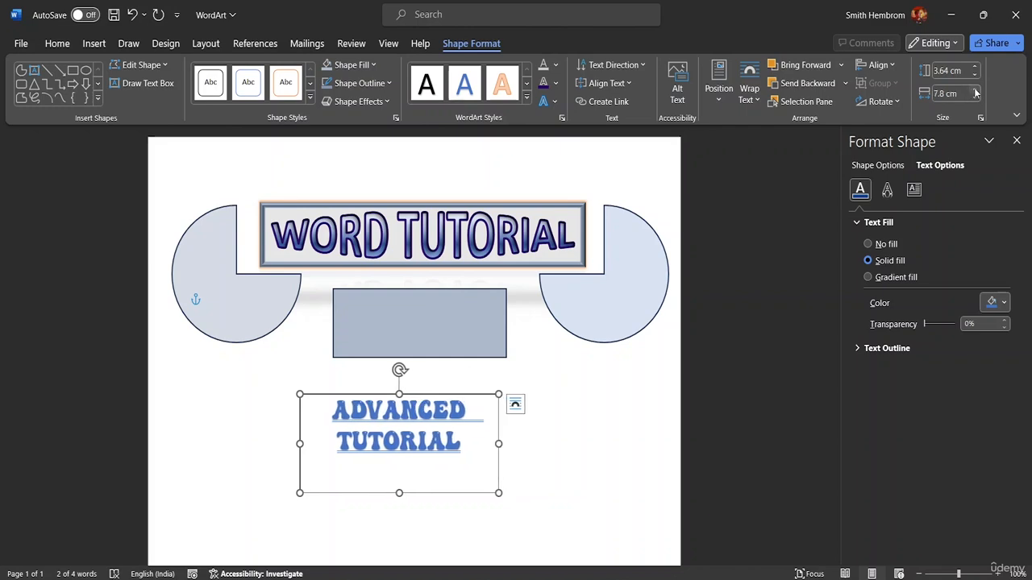
# Step: Reduce the height of the ADVANCED TUTORIAL text box to 2.5 cm
pyautogui.click(974, 75)
pyautogui.click(974, 75)
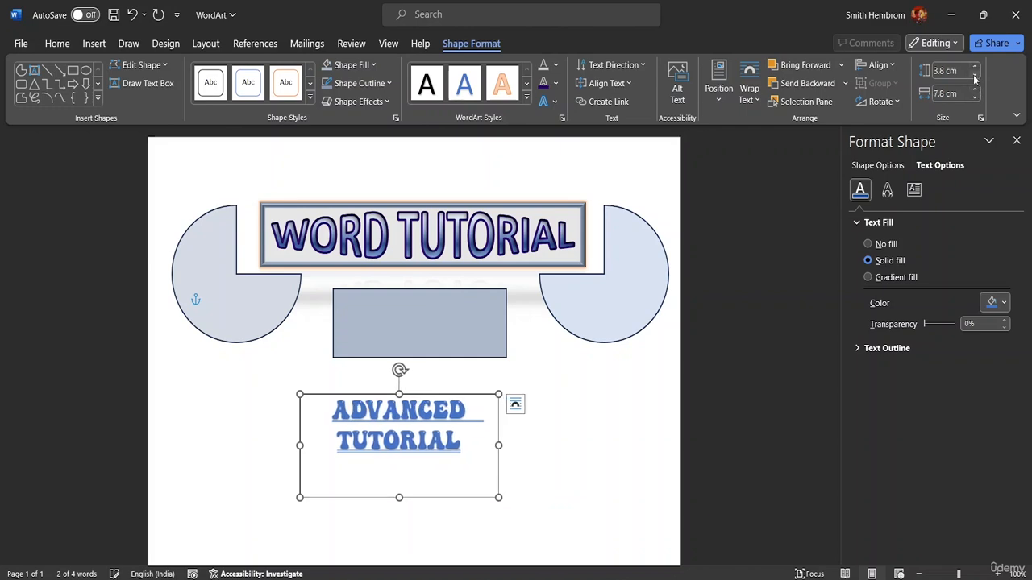
pyautogui.click(973, 75)
pyautogui.click(974, 76)
pyautogui.click(974, 75)
pyautogui.click(973, 75)
pyautogui.click(974, 75)
pyautogui.click(974, 75)
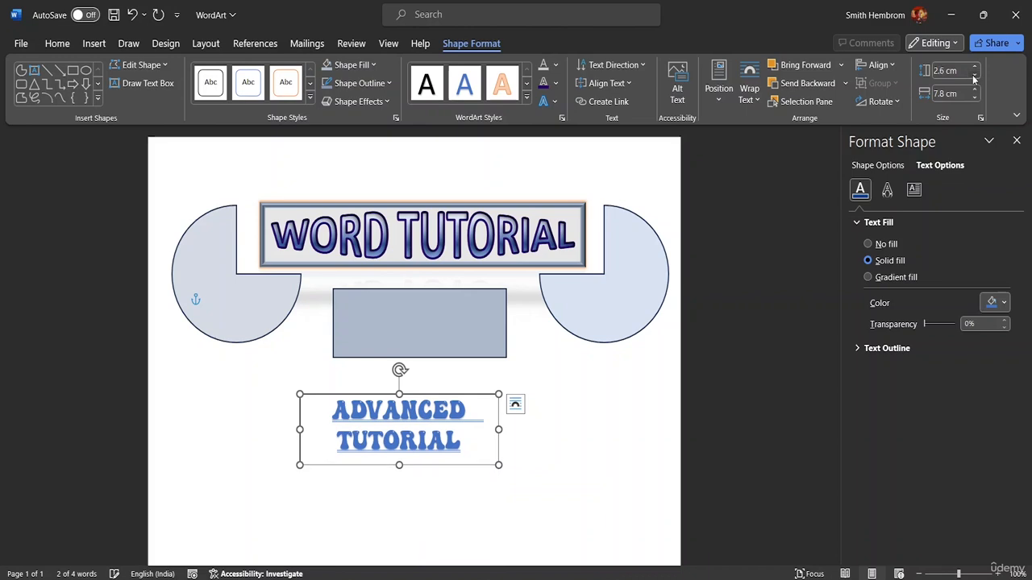
pyautogui.click(974, 75)
pyautogui.click(974, 75)
pyautogui.click(974, 75)
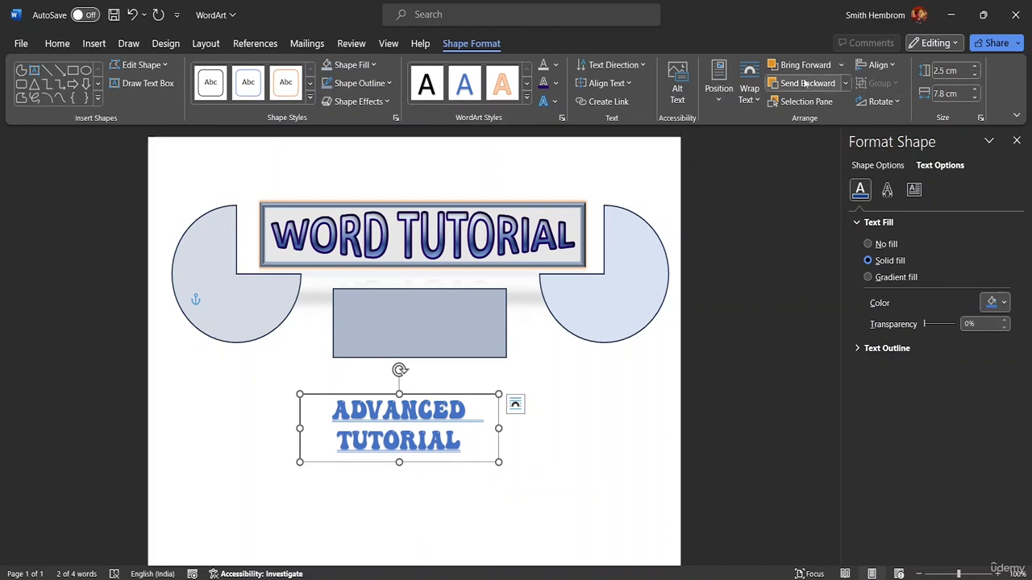
# Step: Bring the ADVANCED TUTORIAL text box forward and to the front of the other shapes
pyautogui.click(840, 65)
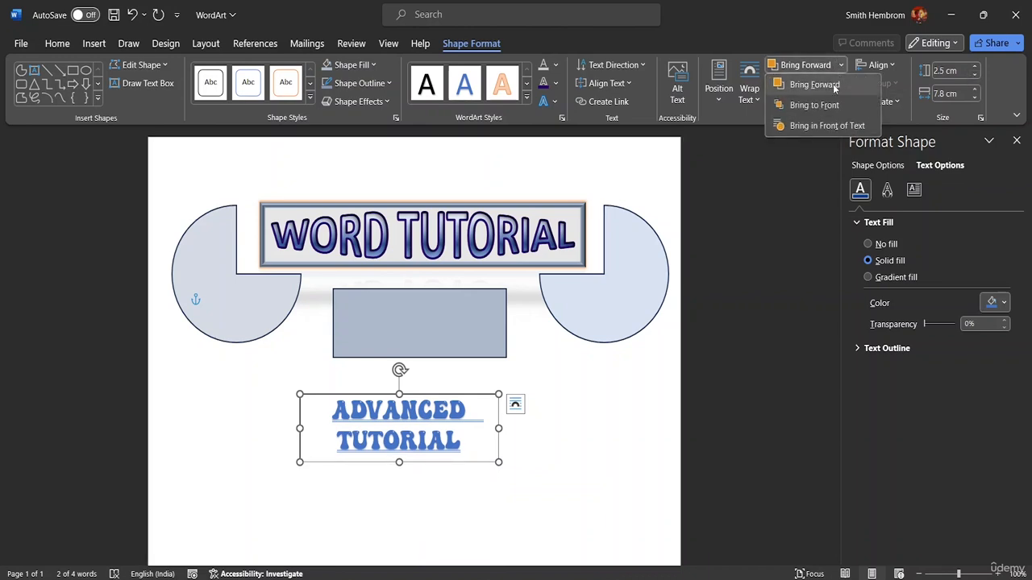
pyautogui.click(833, 90)
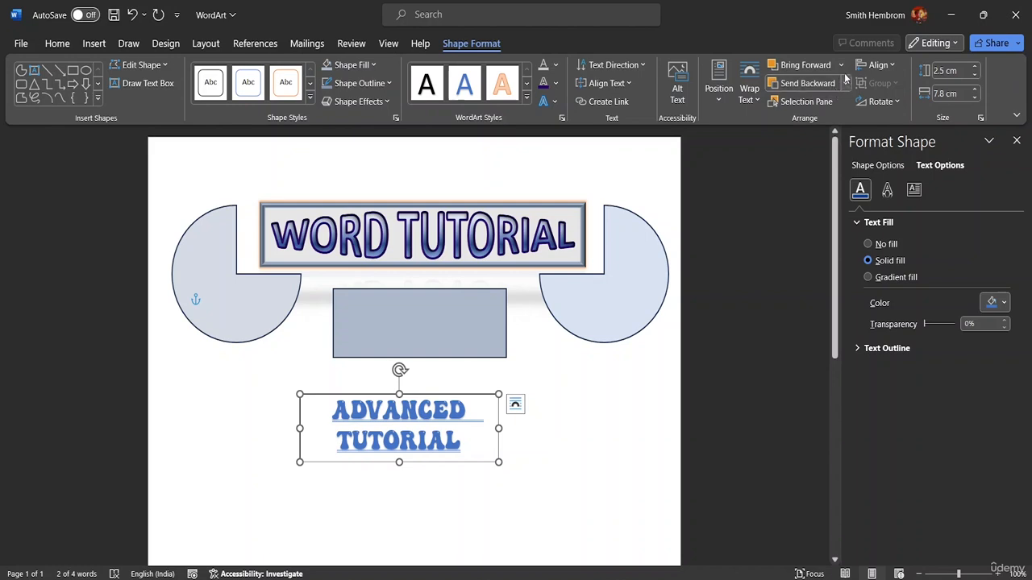
pyautogui.click(840, 65)
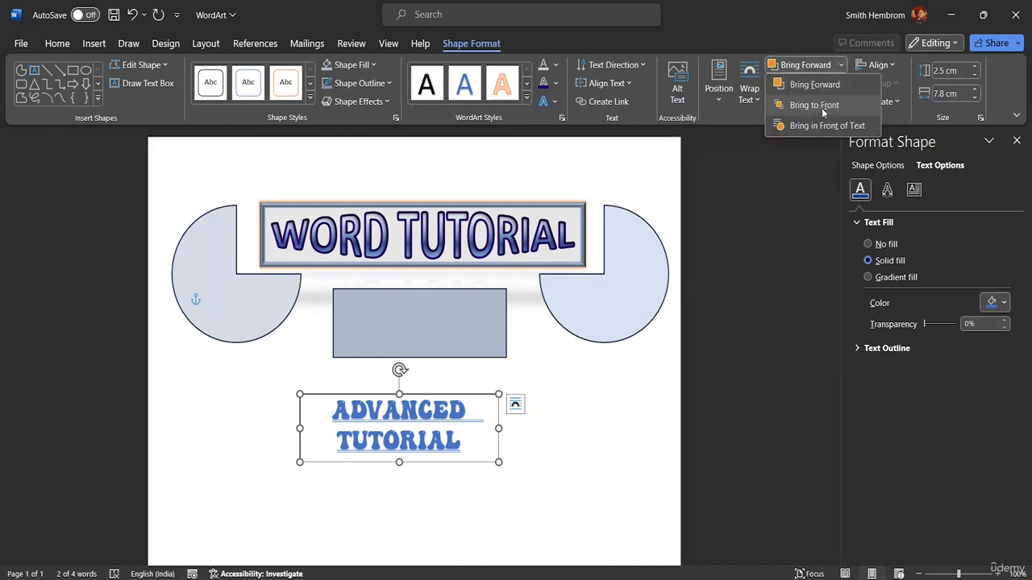
pyautogui.click(814, 104)
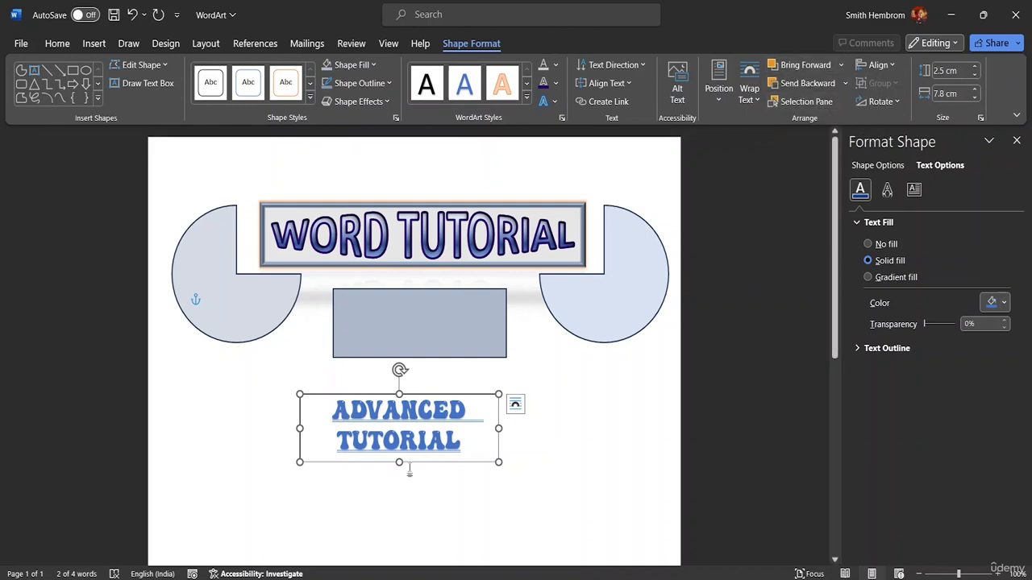
# Step: Move the ADVANCED TUTORIAL text box over the blue-gray rectangle and set its text fill transparency to 100%
pyautogui.moveTo(409, 463); pyautogui.dragTo(432, 357)
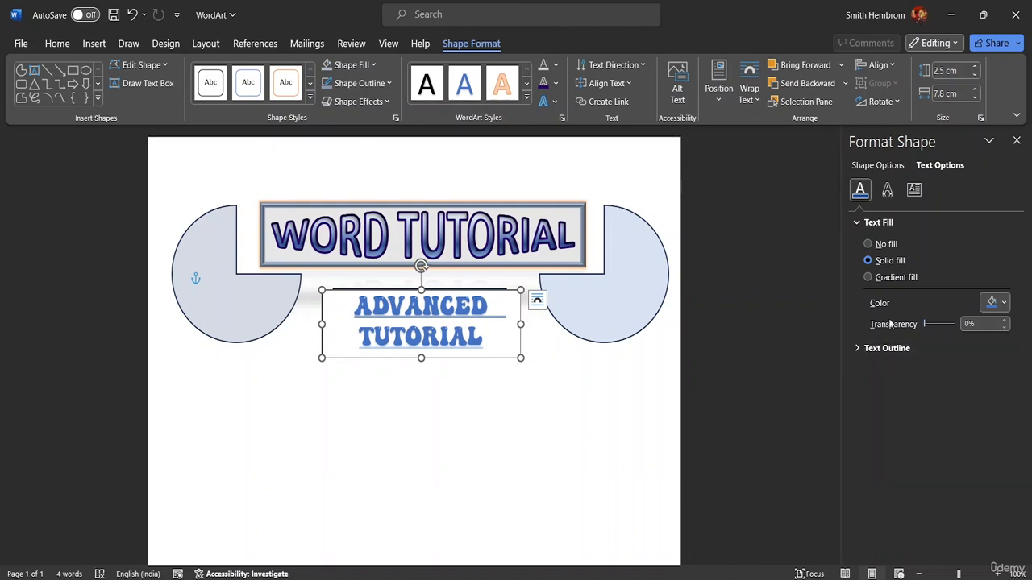
pyautogui.moveTo(927, 327); pyautogui.dragTo(956, 325)
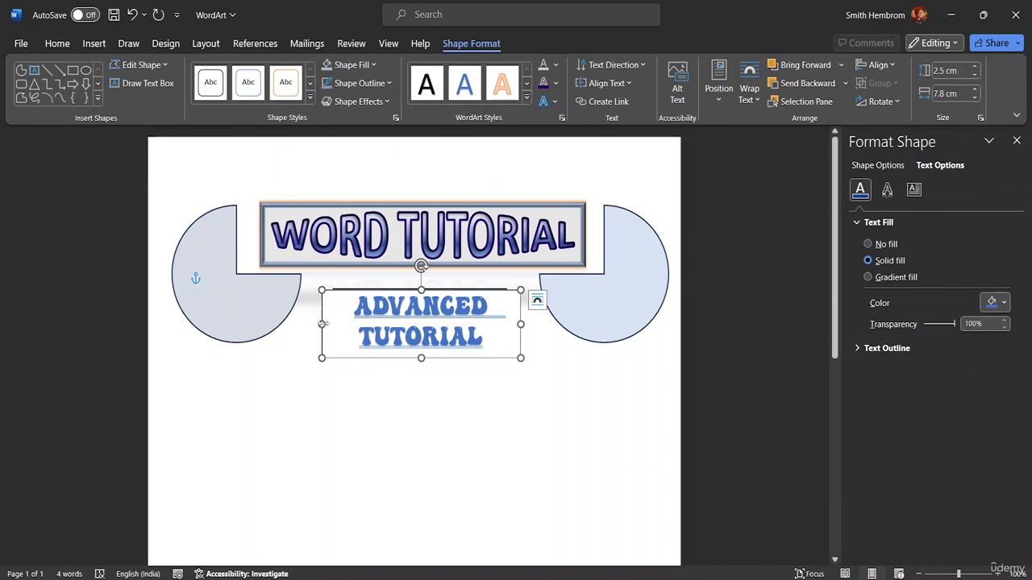
# Step: Resize the ADVANCED TUTORIAL text box to 6.86 cm wide and 2.67 cm high, with its text fill transparency set to 0%
pyautogui.moveTo(322, 326)
pyautogui.mouseDown()
pyautogui.moveTo(347, 324)
pyautogui.moveTo(331, 324)
pyautogui.mouseUp()
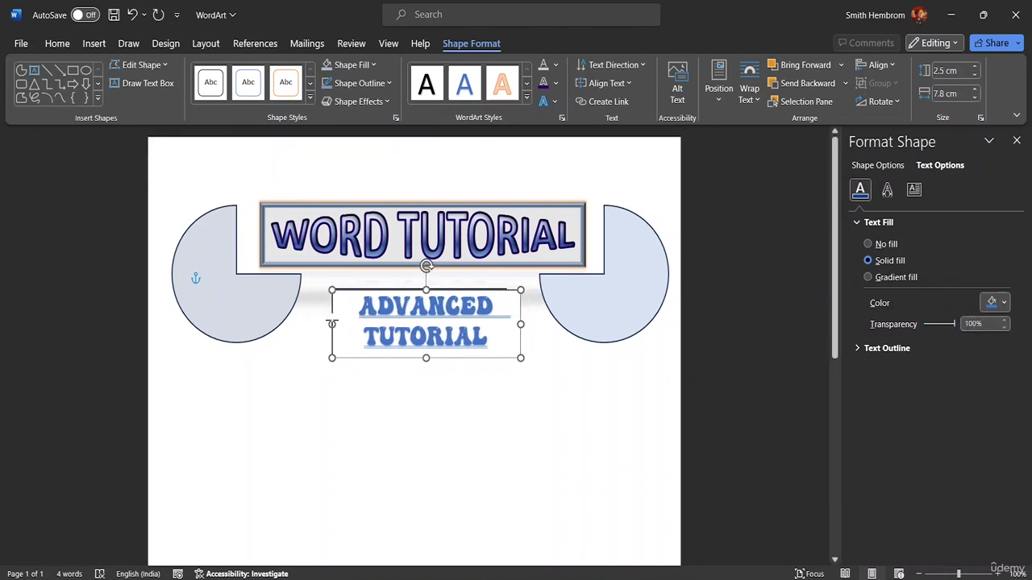
pyautogui.click(494, 320)
pyautogui.moveTo(520, 324); pyautogui.dragTo(506, 323)
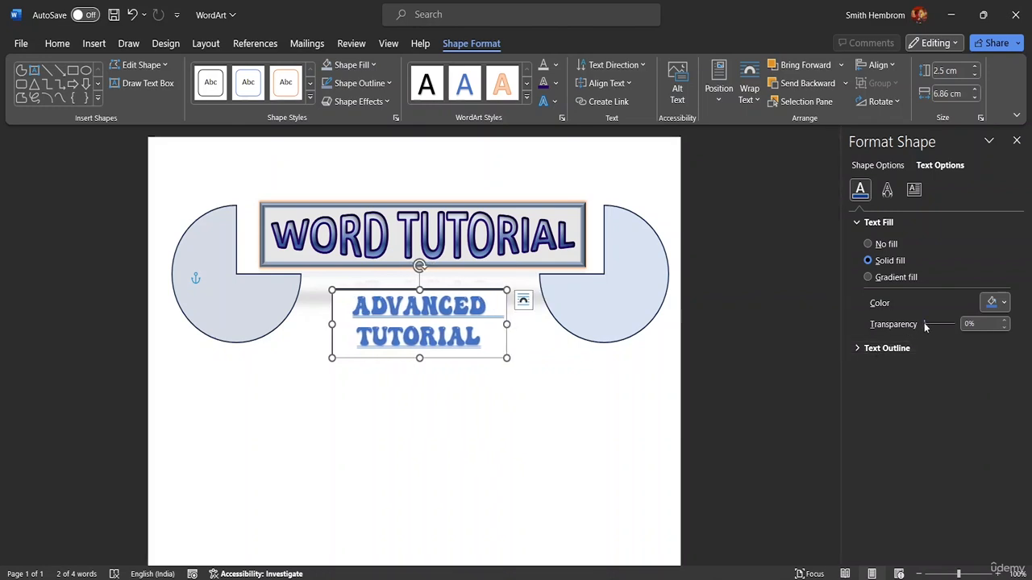
pyautogui.moveTo(925, 325); pyautogui.dragTo(862, 324)
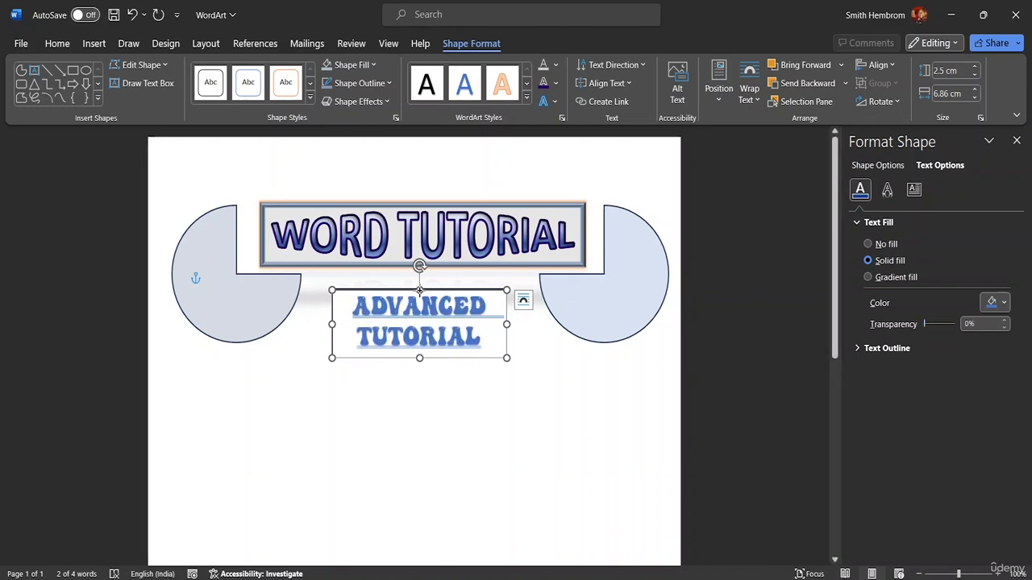
pyautogui.moveTo(419, 290); pyautogui.dragTo(419, 285)
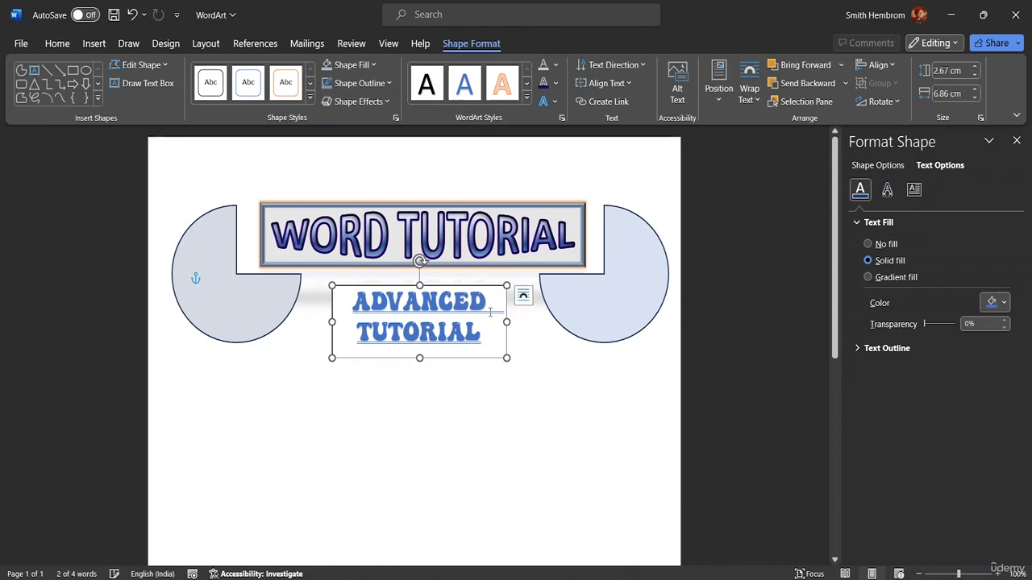
pyautogui.click(764, 409)
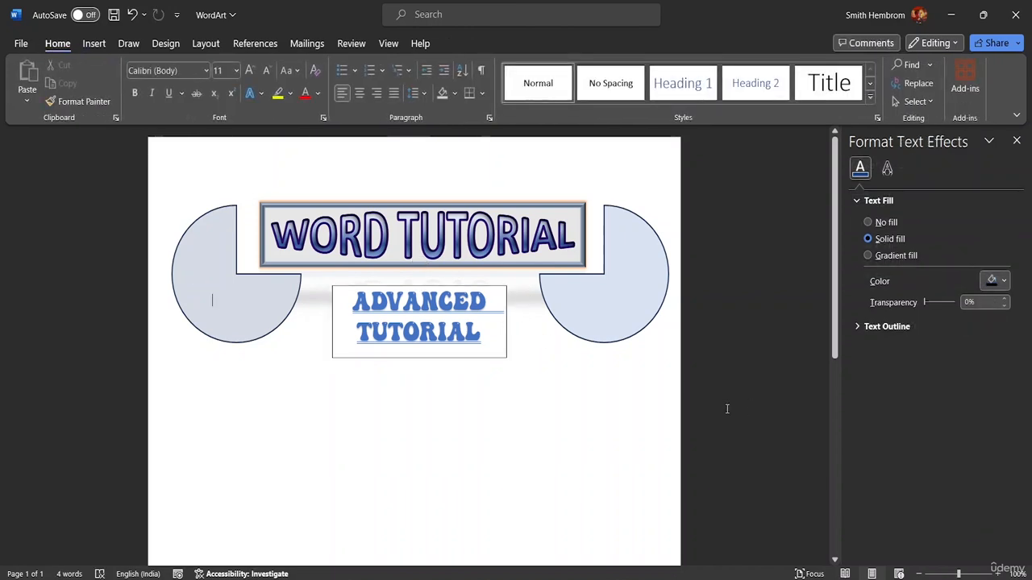
# Step: Fill the ADVANCED TUTORIAL text box with the lightest blue theme color, matching the pie shape beside it
pyautogui.doubleClick(336, 332)
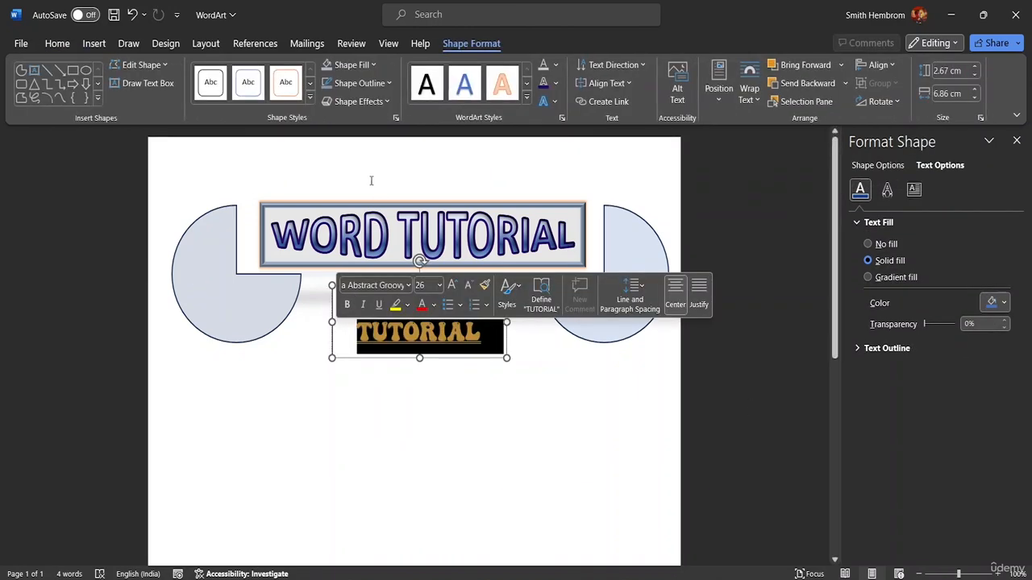
pyautogui.click(367, 65)
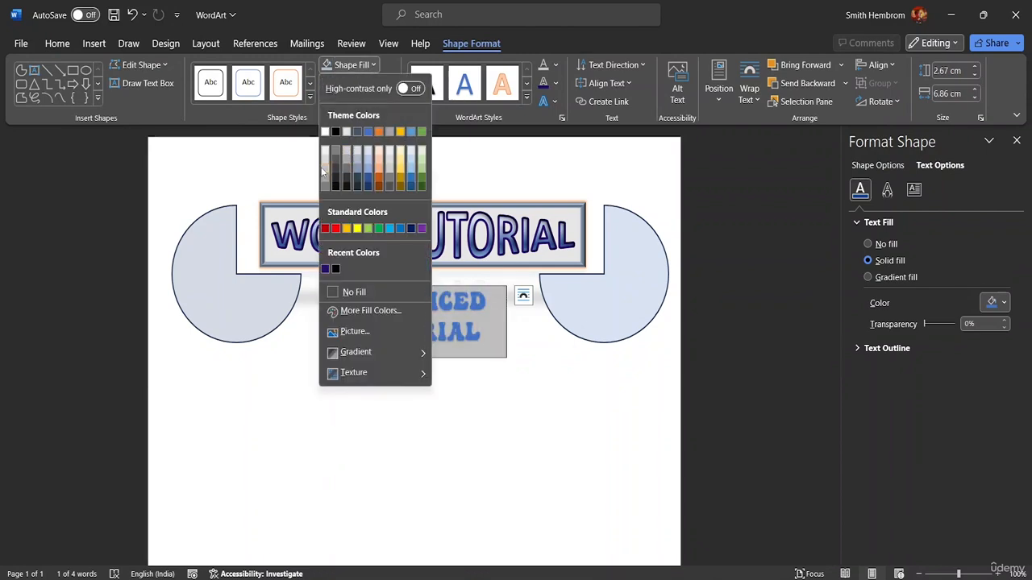
pyautogui.click(367, 153)
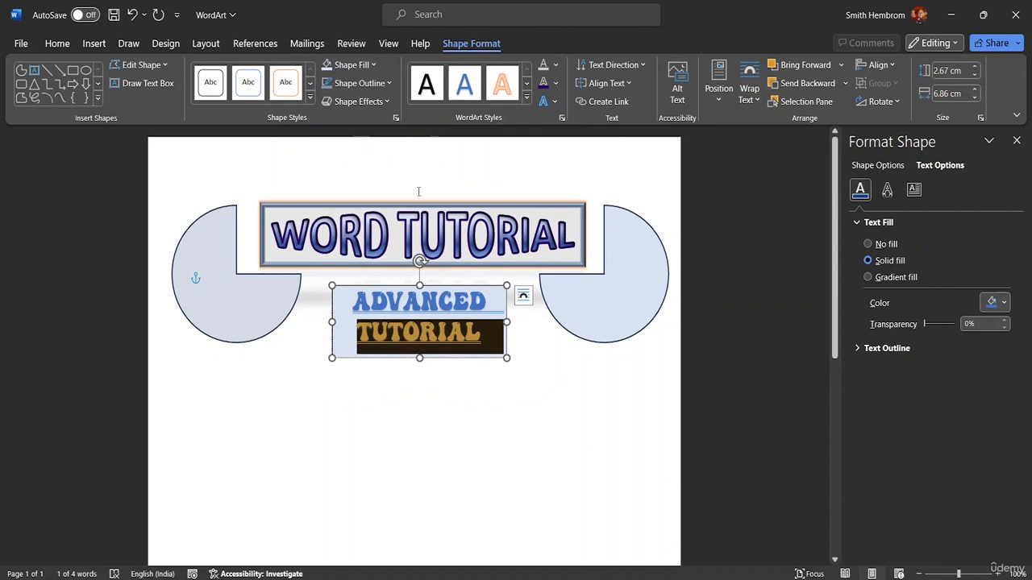
pyautogui.click(546, 352)
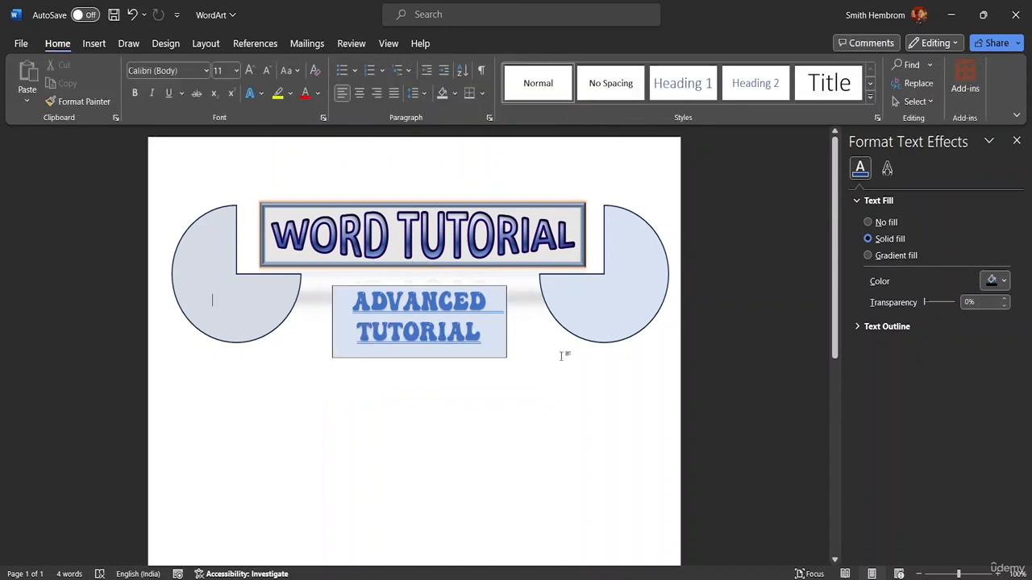